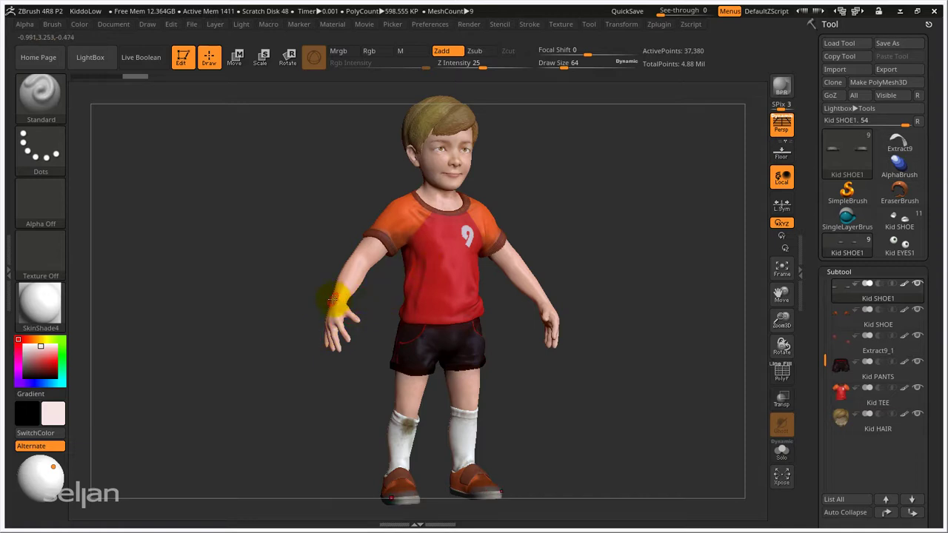
Render the character with Best Preview Render and export the document as an image
{"action": "key", "text": "shift"}
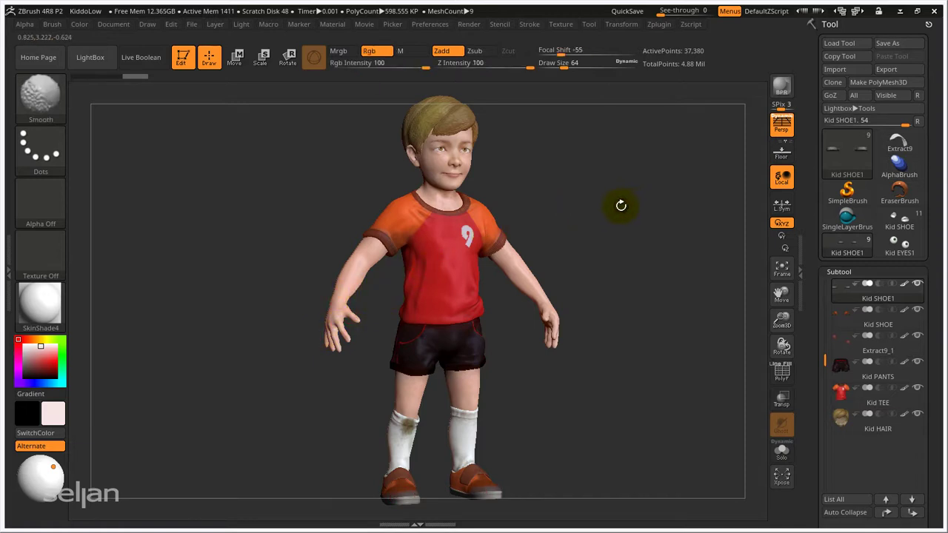
{"action": "key", "text": "shift+r"}
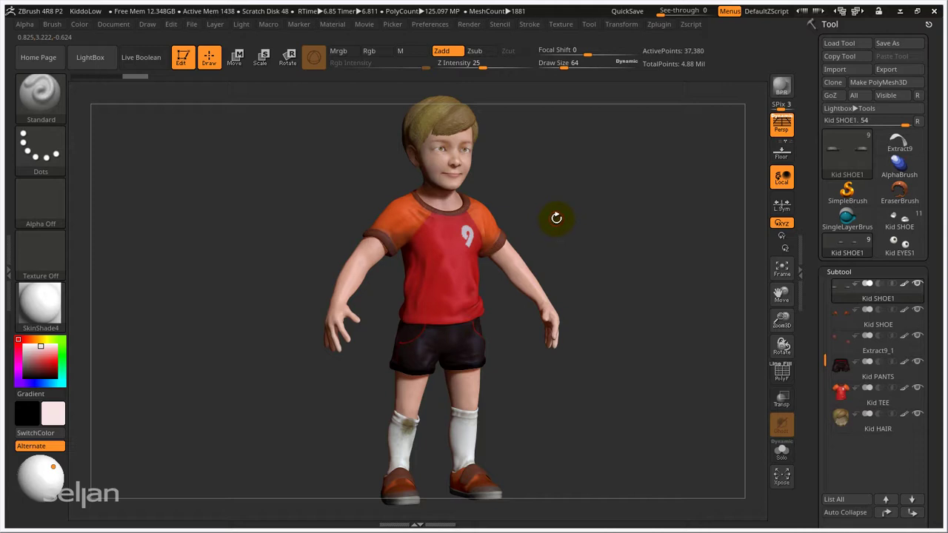
{"action": "left_click", "coordinate": [113, 25]}
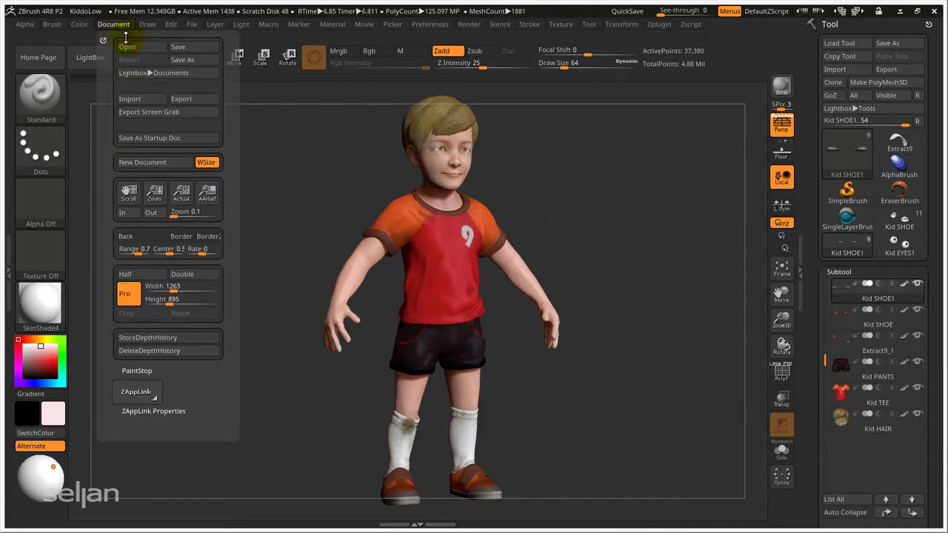
{"action": "left_click", "coordinate": [178, 104]}
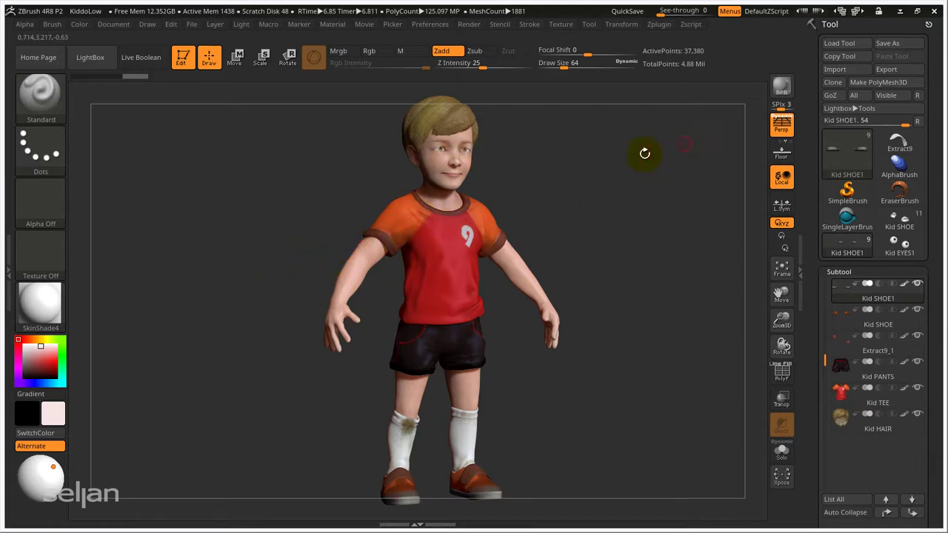
Turn the character to face the front and render it with Best Preview Render
{"action": "mouse_move", "coordinate": [558, 188]}
{"action": "left_mouse_down"}
{"action": "mouse_move", "coordinate": [538, 186]}
{"action": "mouse_move", "coordinate": [548, 188]}
{"action": "left_mouse_up"}
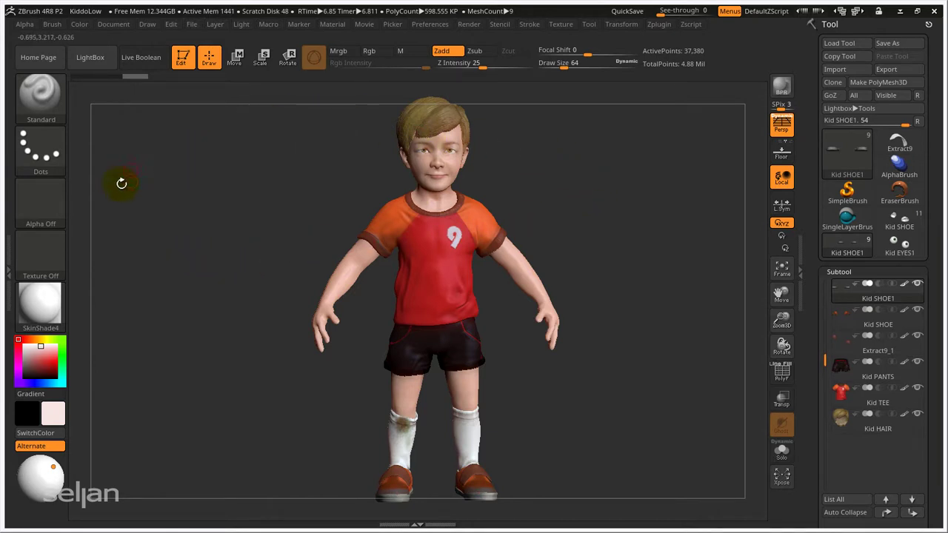
{"action": "left_click", "coordinate": [203, 466]}
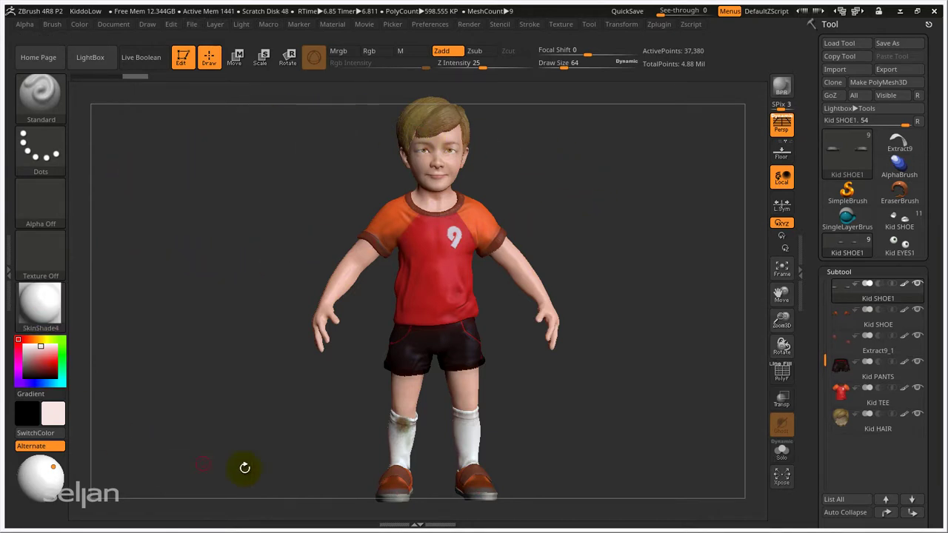
{"action": "left_click", "coordinate": [123, 88]}
{"action": "left_click", "coordinate": [113, 26]}
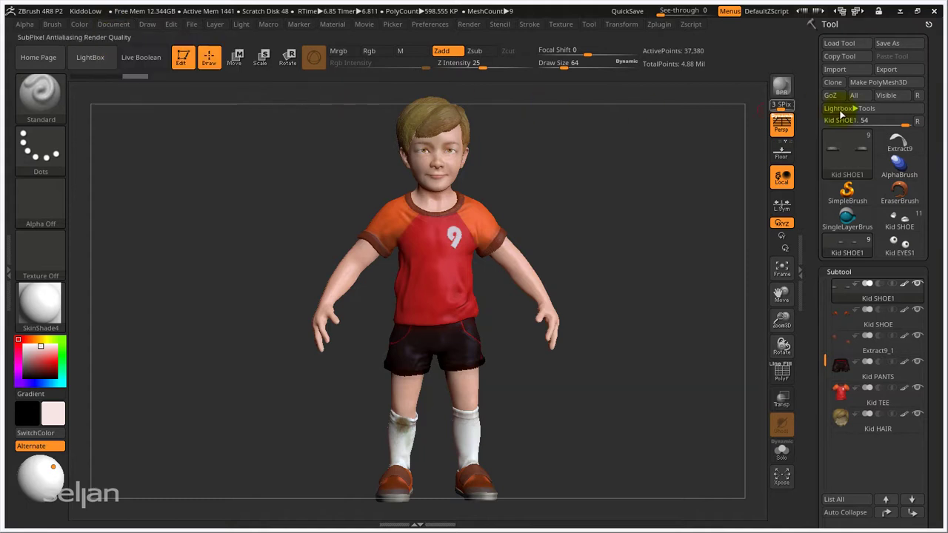
{"action": "left_click", "coordinate": [782, 88]}
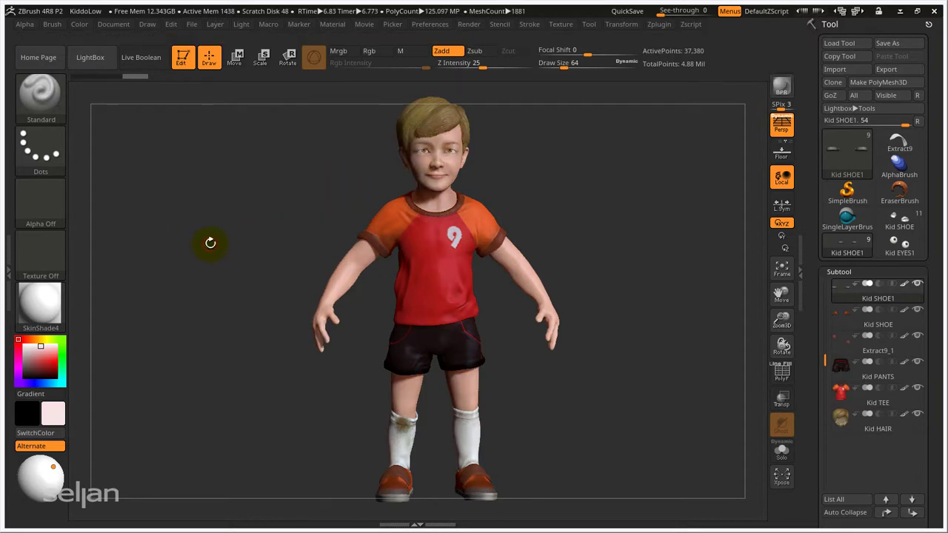
Double the document size to 2526 × 1790 and accept the resize
{"action": "left_click", "coordinate": [111, 24]}
{"action": "left_click", "coordinate": [111, 25]}
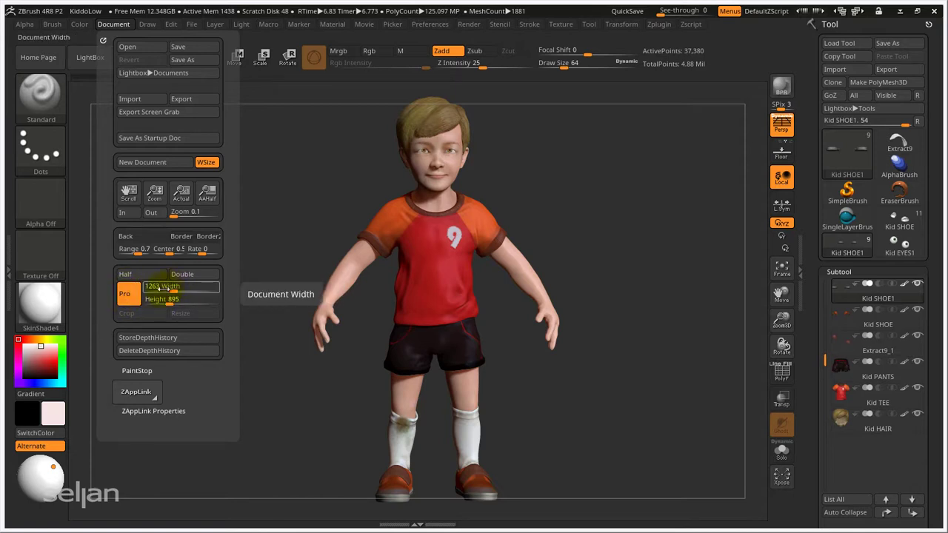
{"action": "left_click", "coordinate": [140, 288]}
{"action": "left_click", "coordinate": [170, 298]}
{"action": "left_click", "coordinate": [198, 277]}
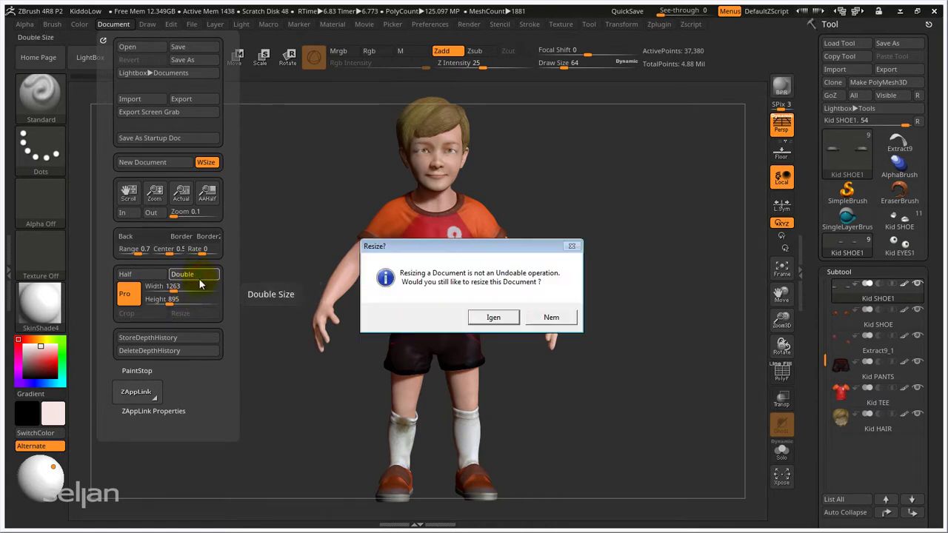
{"action": "left_click_drag", "start_coordinate": [498, 245], "coordinate": [576, 197]}
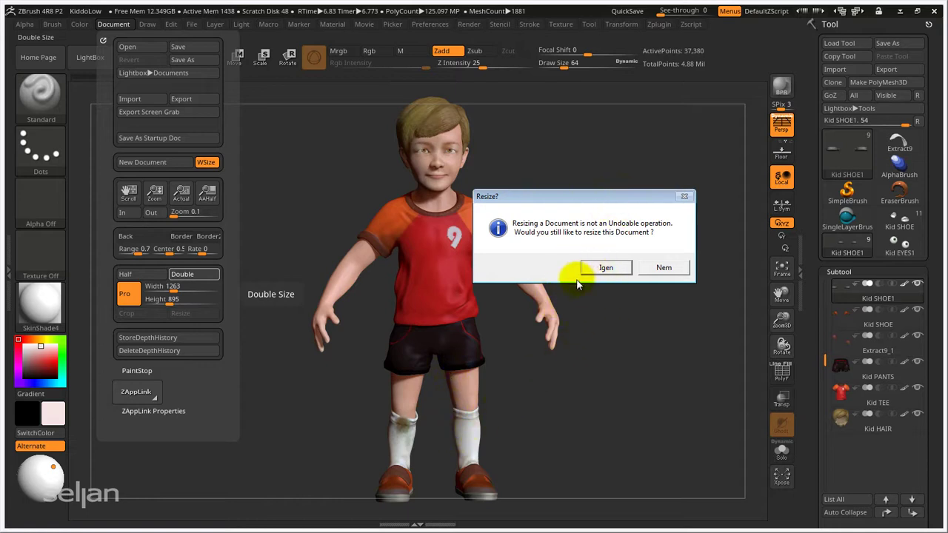
{"action": "left_click", "coordinate": [600, 268]}
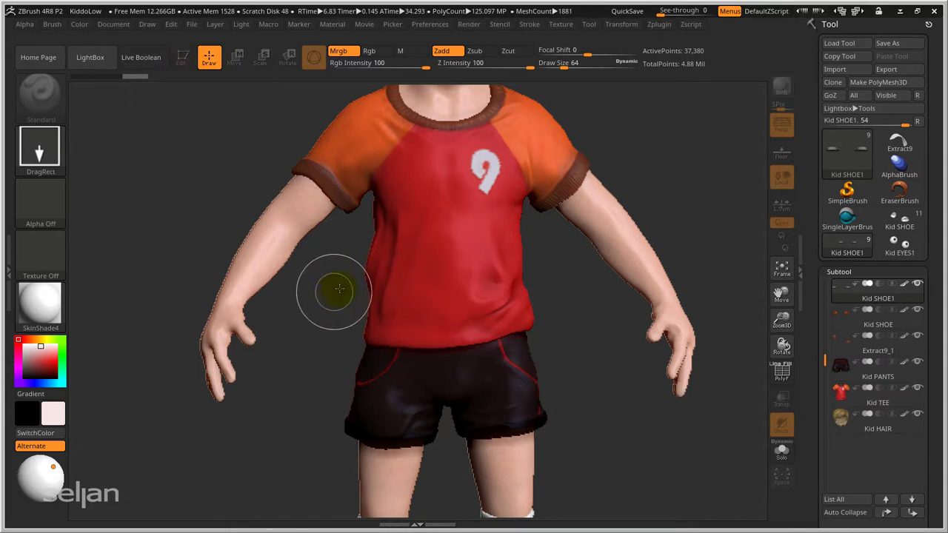
Draw several extra copies of the character around the enlarged one on the canvas
{"action": "left_click_drag", "start_coordinate": [326, 291], "coordinate": [348, 393]}
{"action": "left_click_drag", "start_coordinate": [546, 318], "coordinate": [601, 253]}
{"action": "left_click_drag", "start_coordinate": [343, 265], "coordinate": [326, 277]}
{"action": "left_click_drag", "start_coordinate": [259, 336], "coordinate": [215, 429]}
{"action": "left_click_drag", "start_coordinate": [605, 152], "coordinate": [652, 118]}
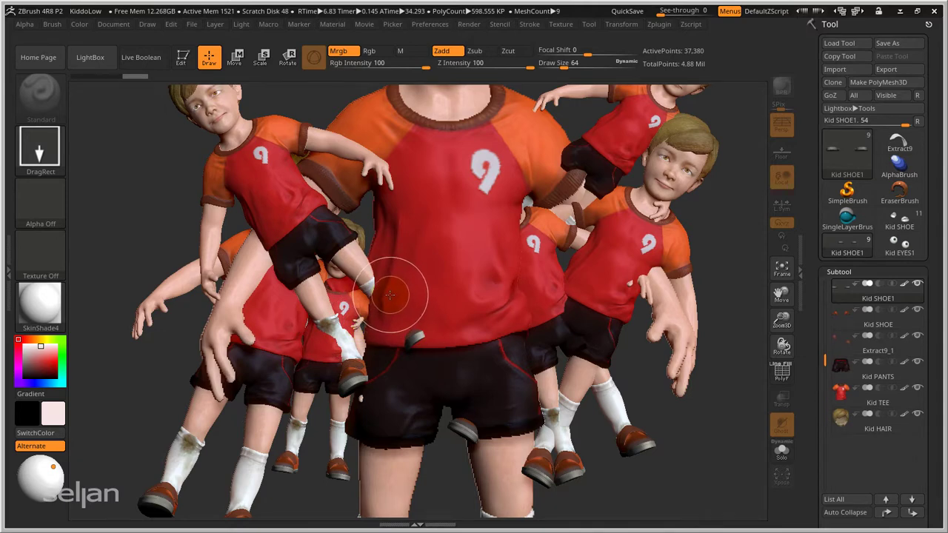
Clear the canvas, then draw the character once and put it back into edit mode
{"action": "key", "text": "ctrl+n"}
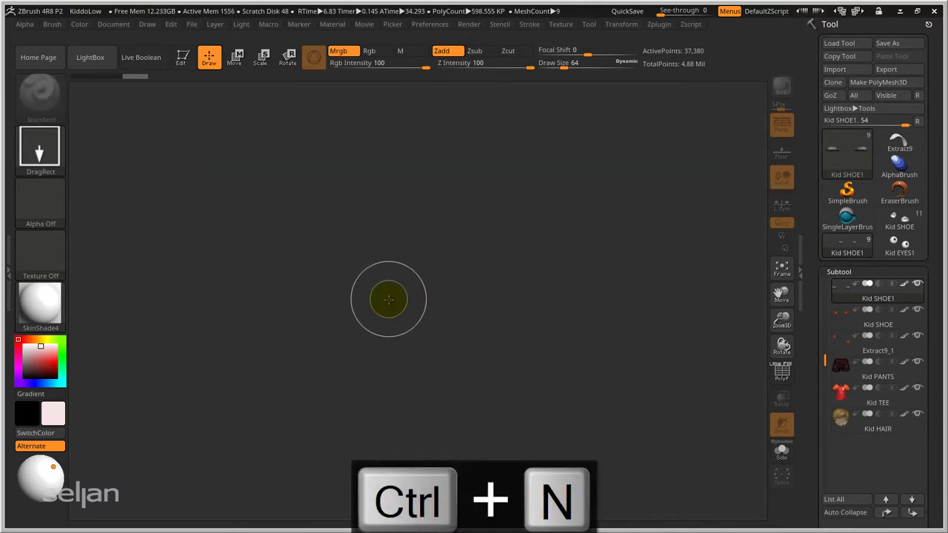
{"action": "left_click_drag", "start_coordinate": [439, 264], "coordinate": [419, 344]}
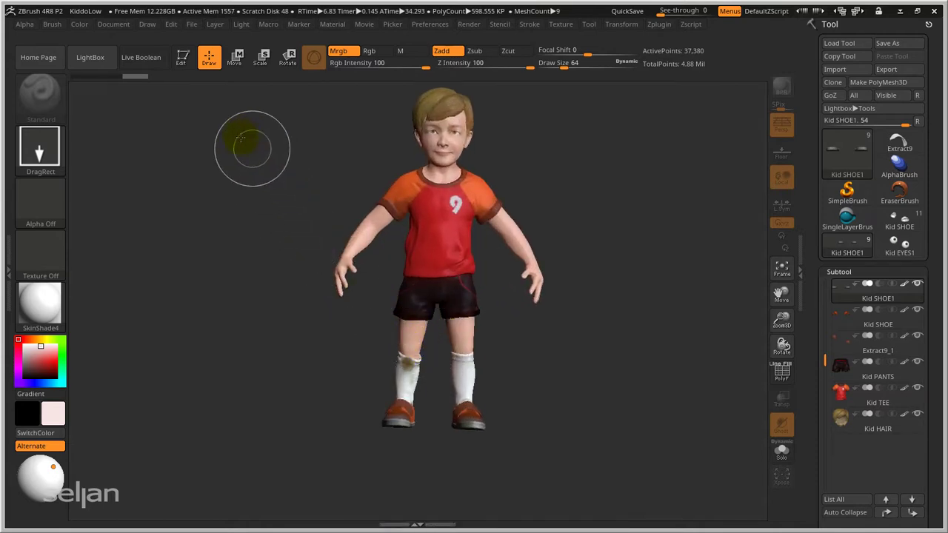
{"action": "key", "text": "t"}
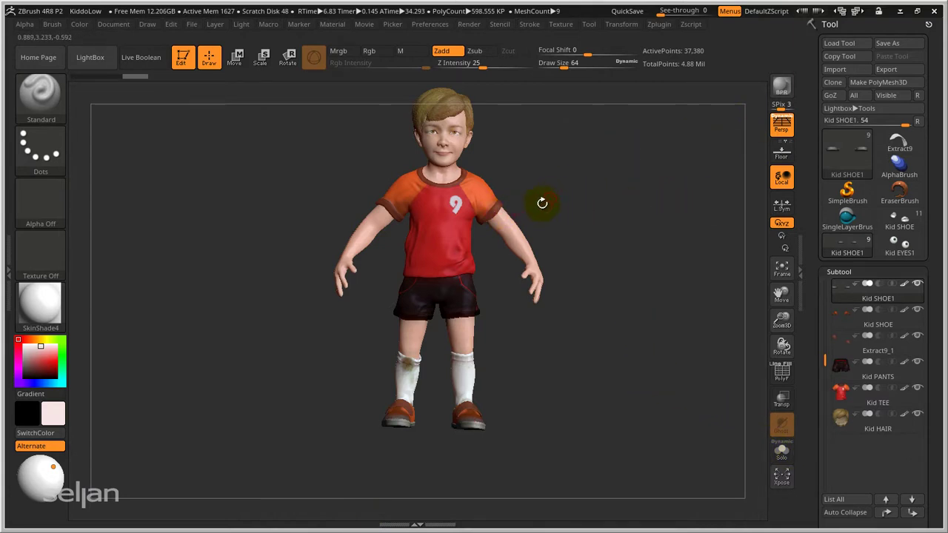
{"action": "left_click_drag", "start_coordinate": [566, 216], "coordinate": [574, 152]}
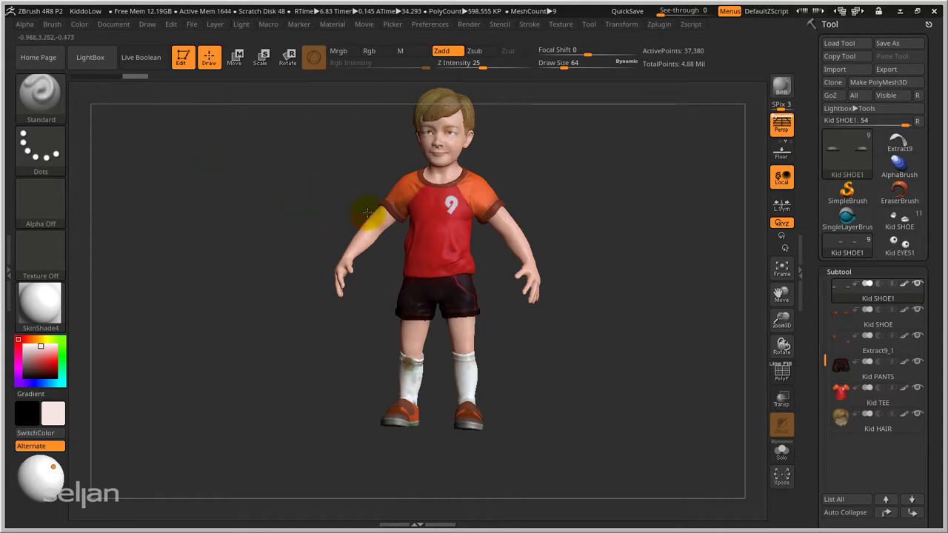
Zoom the document out so the edges of the enlarged canvas fit inside the viewport
{"action": "left_click", "coordinate": [114, 24]}
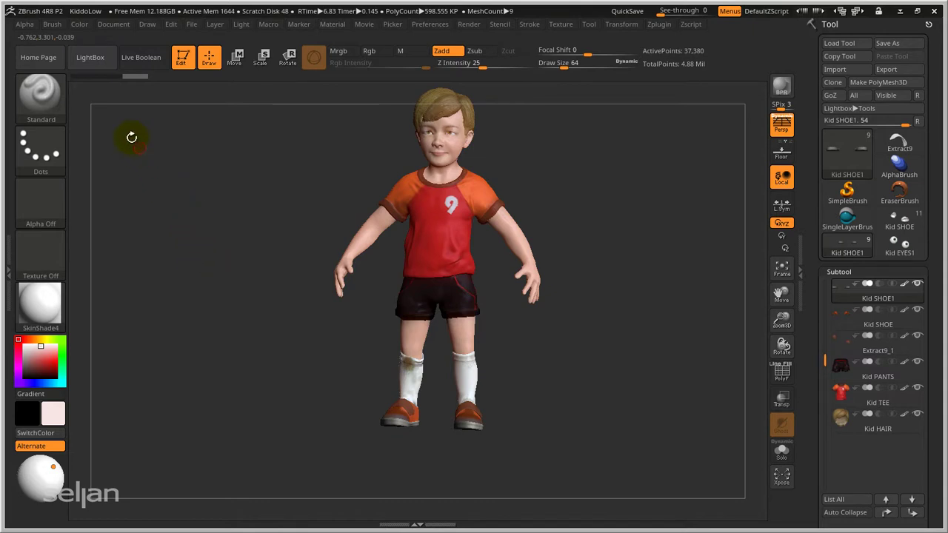
{"action": "left_click", "coordinate": [114, 25]}
{"action": "mouse_move", "coordinate": [582, 238]}
{"action": "left_mouse_down"}
{"action": "mouse_move", "coordinate": [592, 218]}
{"action": "mouse_move", "coordinate": [575, 220]}
{"action": "mouse_move", "coordinate": [578, 229]}
{"action": "mouse_move", "coordinate": [591, 223]}
{"action": "mouse_move", "coordinate": [576, 233]}
{"action": "mouse_move", "coordinate": [585, 239]}
{"action": "left_mouse_up"}
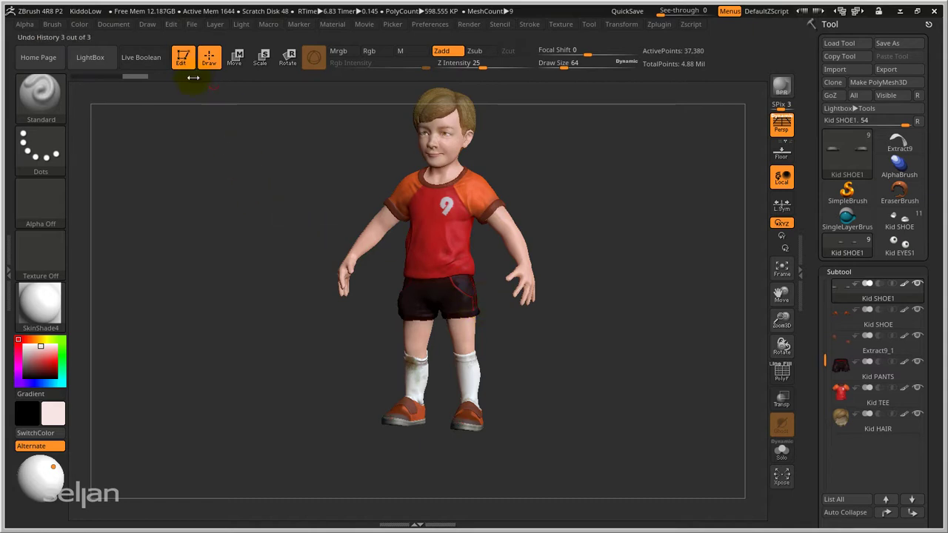
{"action": "left_click", "coordinate": [112, 25]}
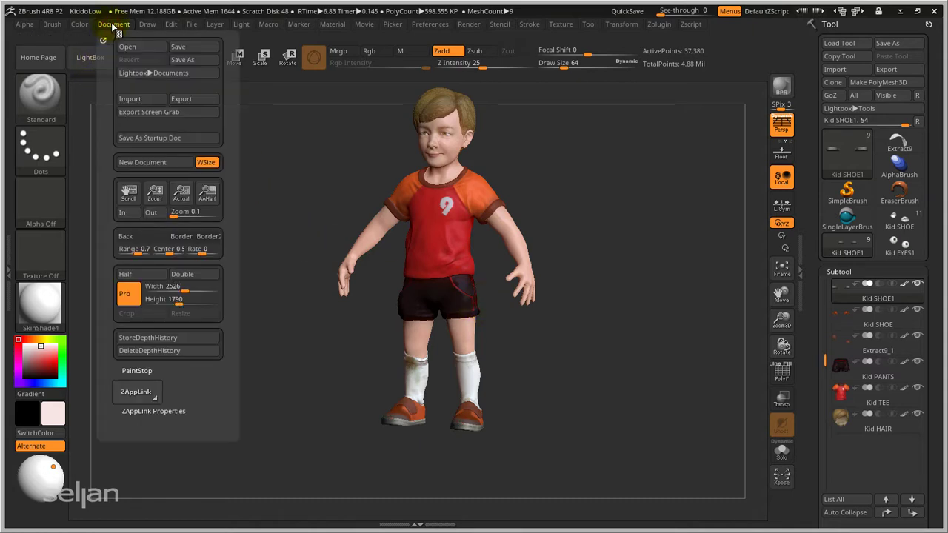
{"action": "mouse_move", "coordinate": [154, 192]}
{"action": "left_mouse_down"}
{"action": "mouse_move", "coordinate": [156, 96]}
{"action": "mouse_move", "coordinate": [154, 116]}
{"action": "left_mouse_up"}
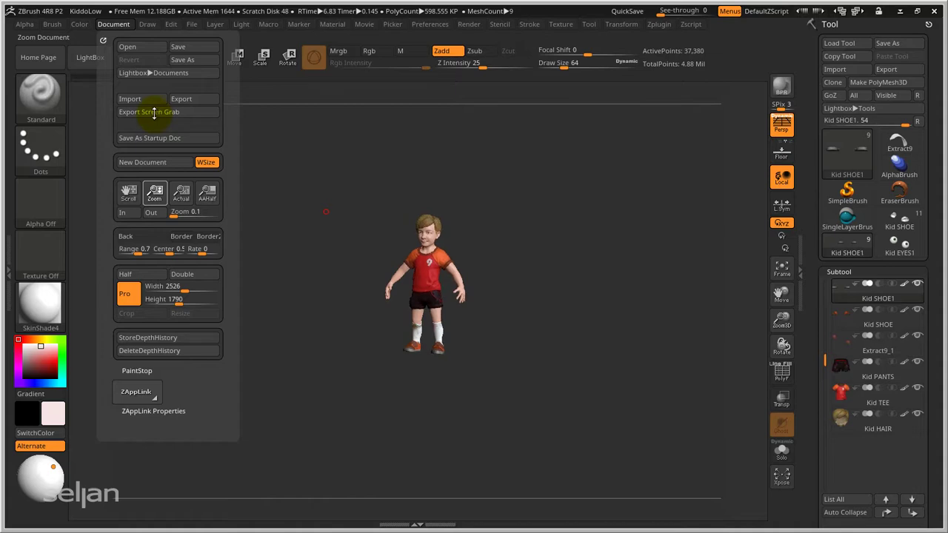
Set a darker background colour for the document and zoom the canvas out a little further
{"action": "left_click", "coordinate": [146, 239]}
{"action": "left_click_drag", "start_coordinate": [146, 239], "coordinate": [22, 373]}
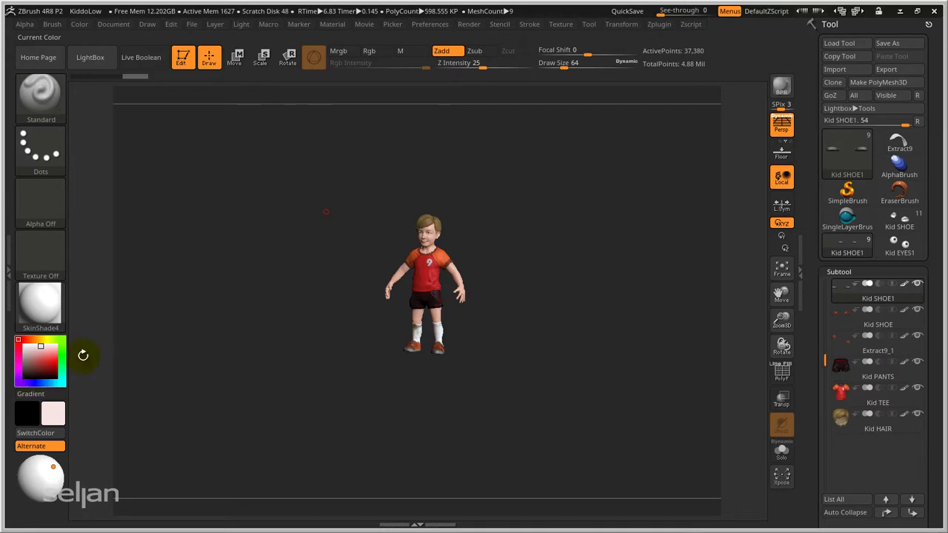
{"action": "left_click", "coordinate": [114, 24]}
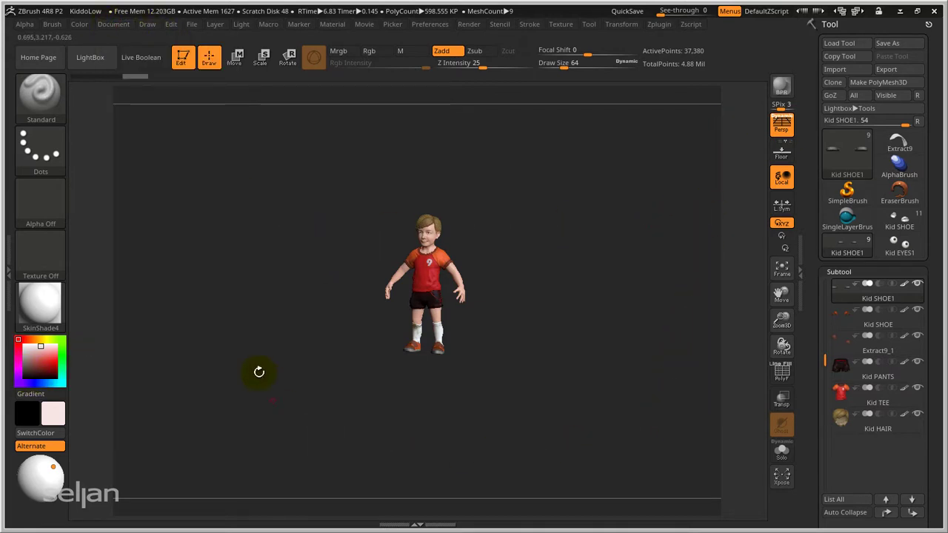
{"action": "left_click", "coordinate": [111, 25]}
{"action": "mouse_move", "coordinate": [153, 197]}
{"action": "left_mouse_down"}
{"action": "mouse_move", "coordinate": [162, 180]}
{"action": "mouse_move", "coordinate": [155, 193]}
{"action": "left_mouse_up"}
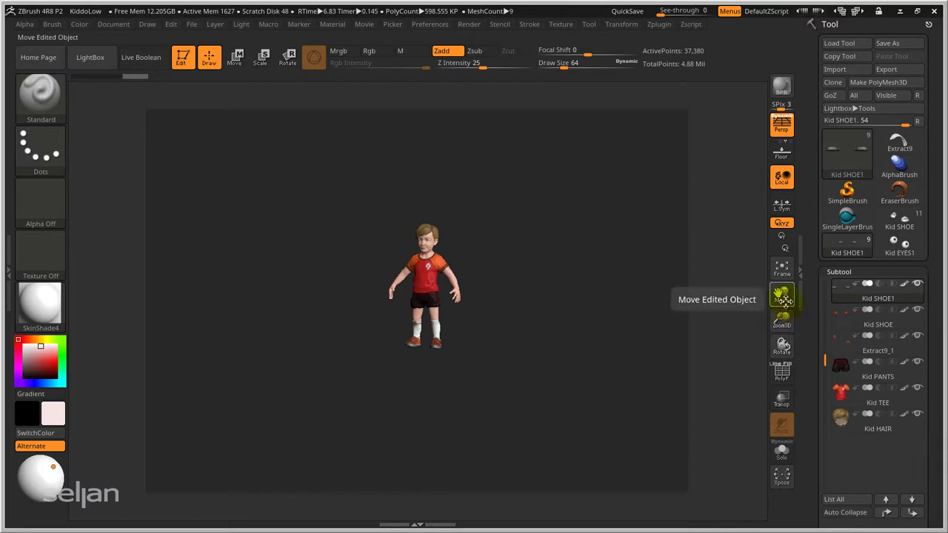
Enlarge the character to fill the canvas height and export the rendered document as a Photoshop PSD image
{"action": "mouse_move", "coordinate": [454, 282]}
{"action": "right_mouse_down", "text": "ctrl"}
{"action": "mouse_move", "coordinate": [481, 375]}
{"action": "mouse_move", "coordinate": [527, 328]}
{"action": "mouse_move", "coordinate": [538, 344]}
{"action": "mouse_move", "coordinate": [537, 333]}
{"action": "right_mouse_up", "text": "ctrl"}
{"action": "mouse_move", "coordinate": [559, 267]}
{"action": "right_mouse_down", "text": "alt"}
{"action": "mouse_move", "coordinate": [549, 276]}
{"action": "mouse_move", "coordinate": [640, 211]}
{"action": "right_mouse_up", "text": "alt"}
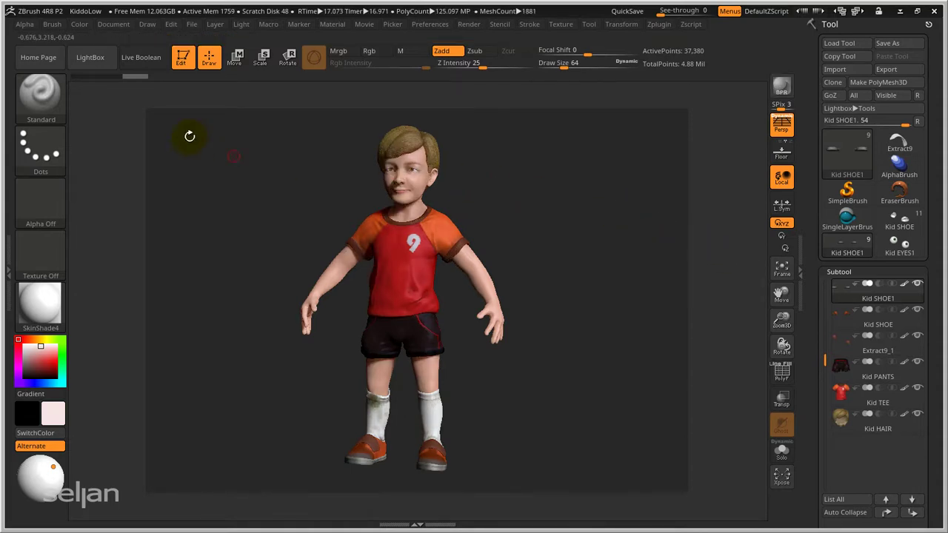
{"action": "left_click", "coordinate": [111, 25]}
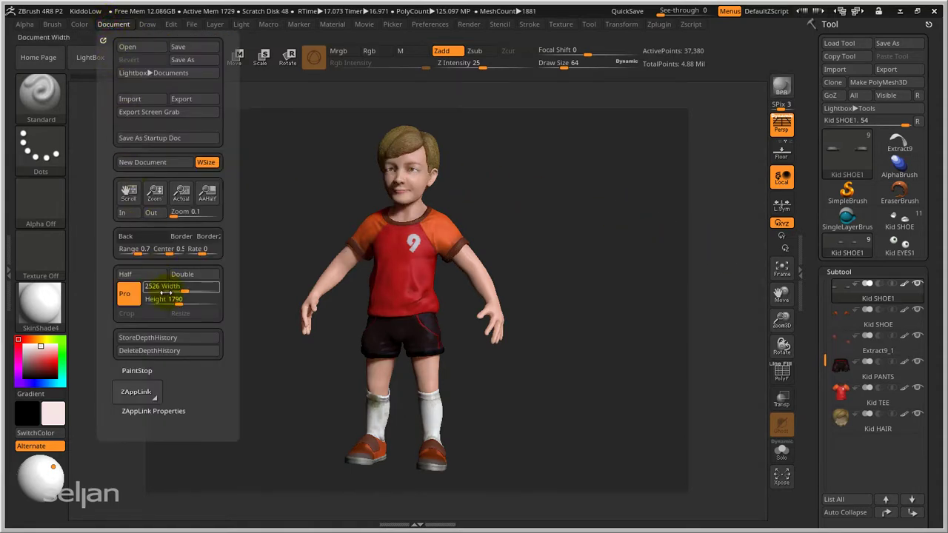
{"action": "left_click", "coordinate": [180, 99]}
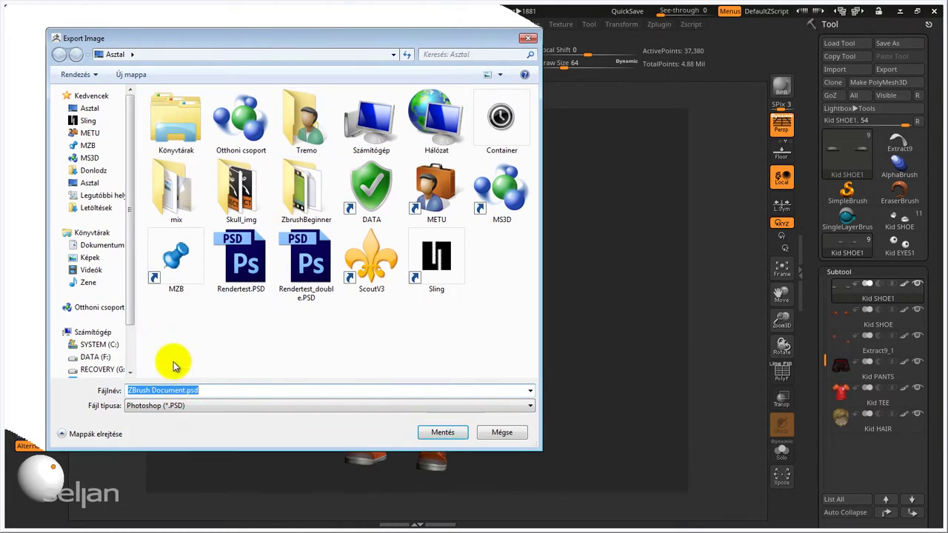
{"action": "left_click", "coordinate": [447, 434]}
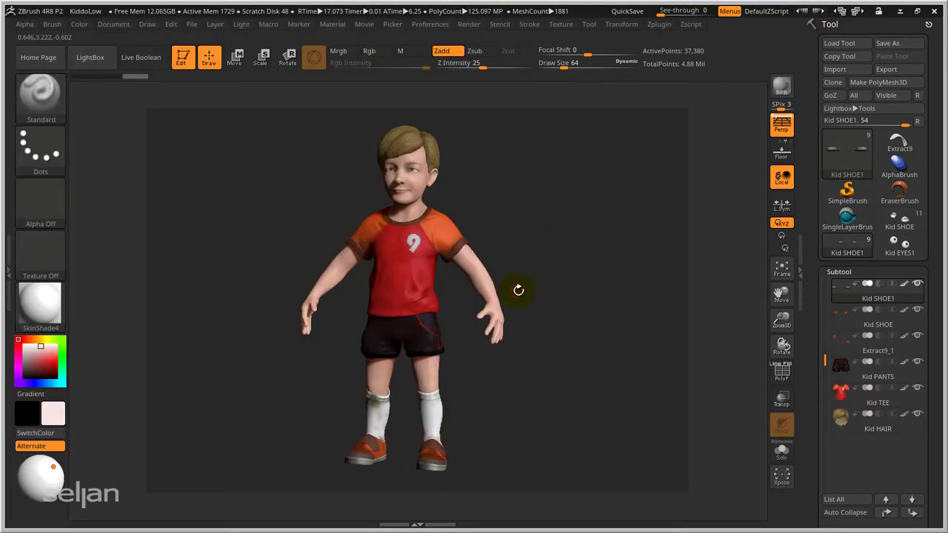
Rotate the character slightly and set the document view to AAHalf
{"action": "left_click_drag", "start_coordinate": [523, 246], "coordinate": [555, 245]}
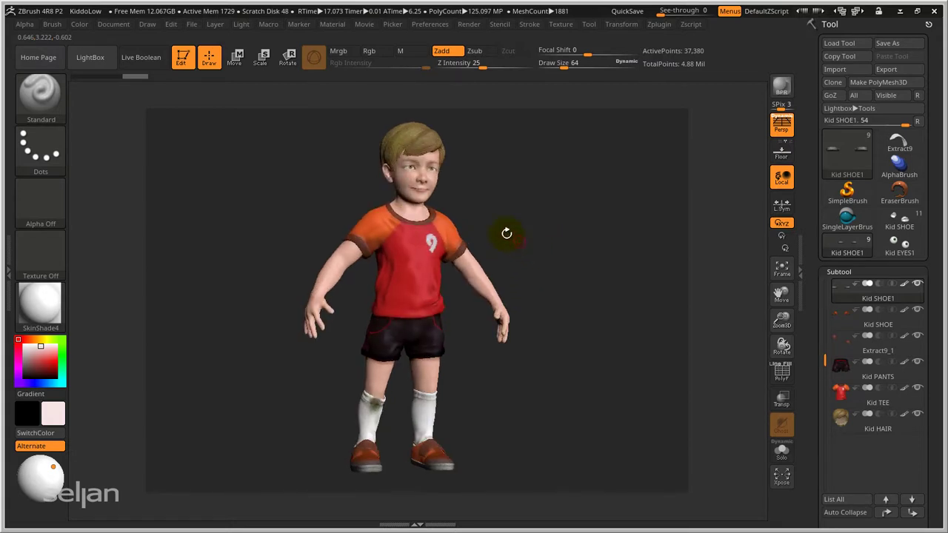
{"action": "left_click", "coordinate": [115, 25]}
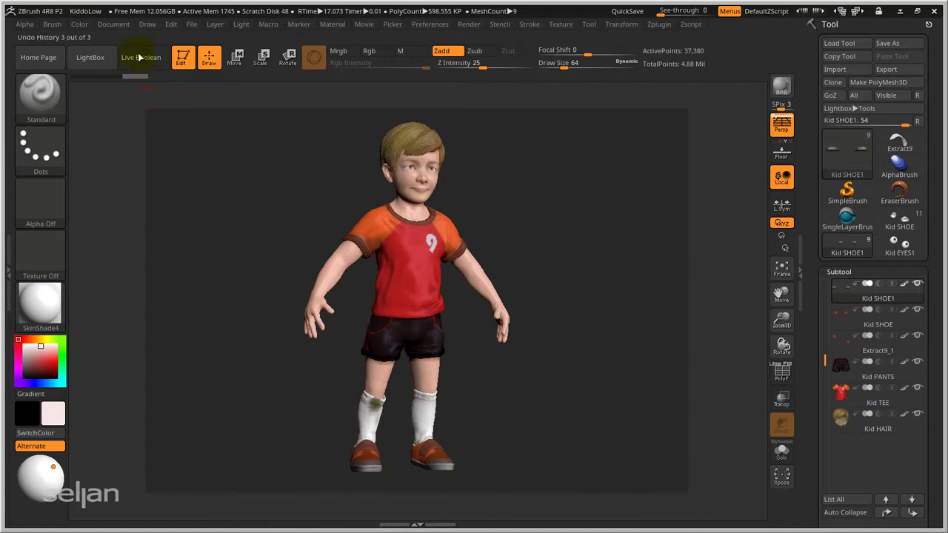
{"action": "left_click", "coordinate": [112, 25]}
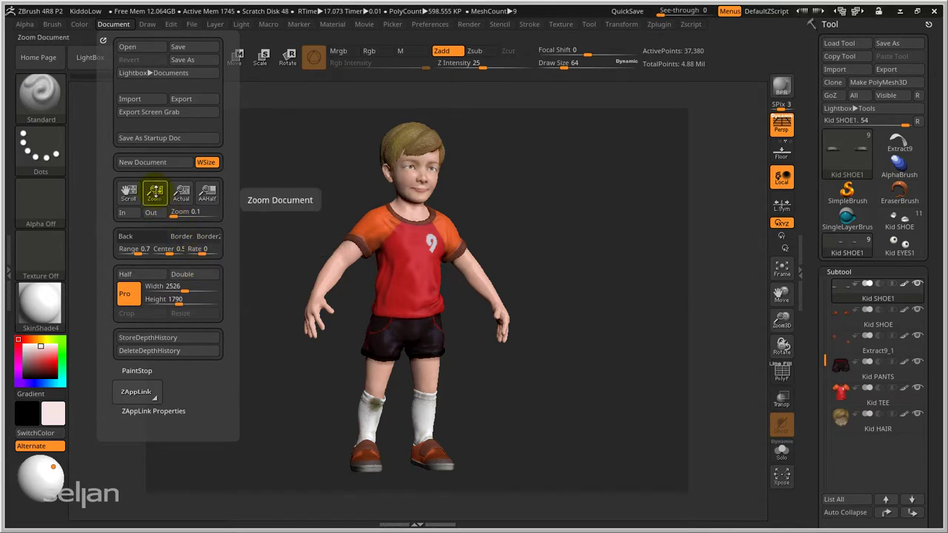
{"action": "left_click", "coordinate": [207, 197]}
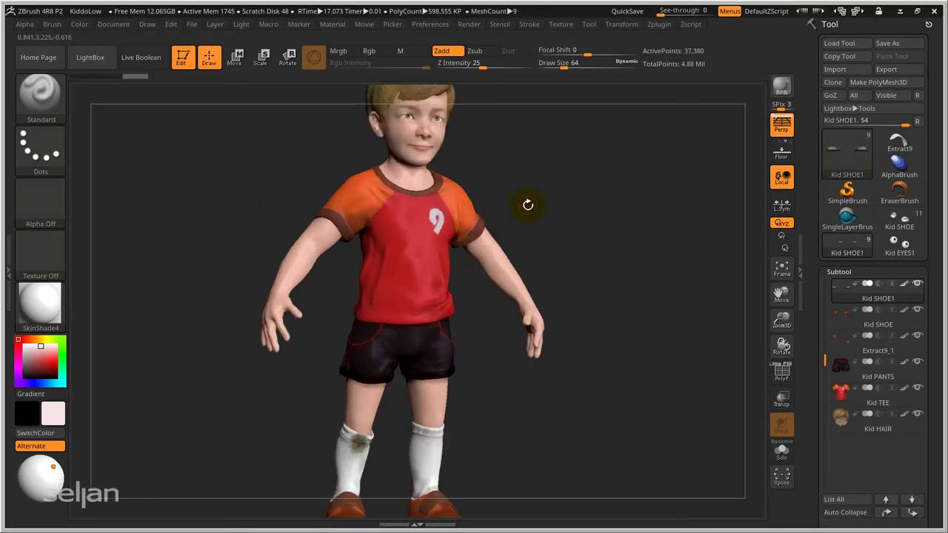
Fit the whole character in the frame facing front and turn on the floor grid
{"action": "right_click_drag", "start_coordinate": [528, 205], "coordinate": [525, 185], "text": "ctrl"}
{"action": "mouse_move", "coordinate": [518, 222]}
{"action": "right_mouse_down", "text": "alt"}
{"action": "mouse_move", "coordinate": [528, 189]}
{"action": "mouse_move", "coordinate": [516, 188]}
{"action": "mouse_move", "coordinate": [525, 212]}
{"action": "mouse_move", "coordinate": [560, 186]}
{"action": "right_mouse_up", "text": "alt"}
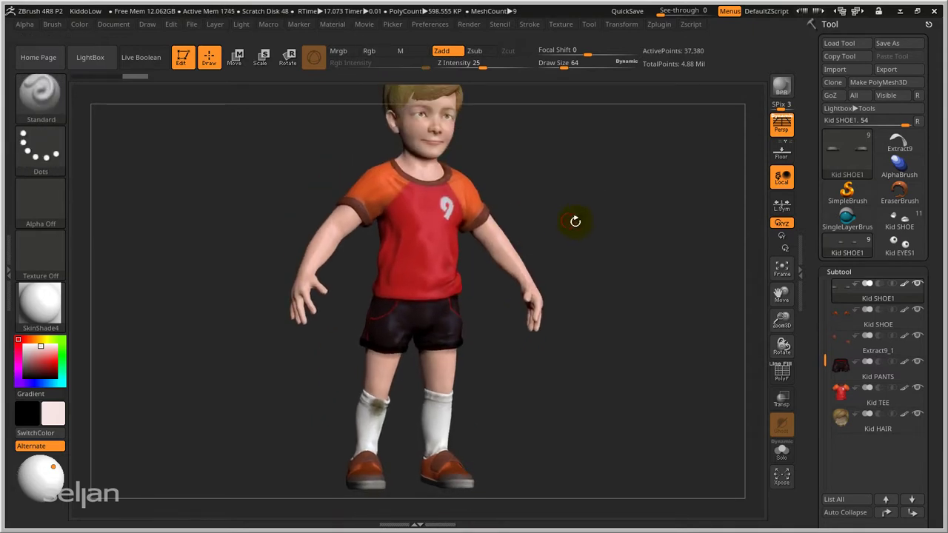
{"action": "right_click_drag", "start_coordinate": [575, 221], "coordinate": [544, 245]}
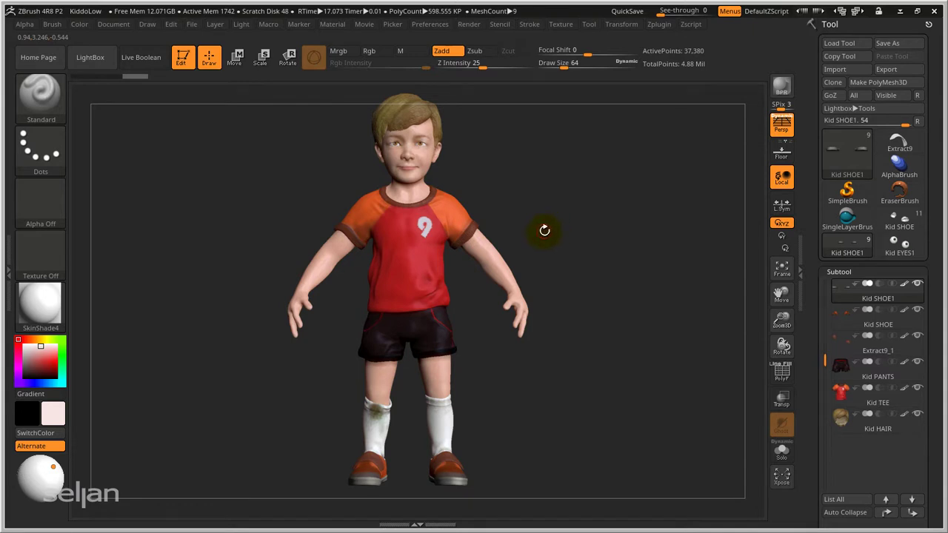
{"action": "key", "text": "shift+p"}
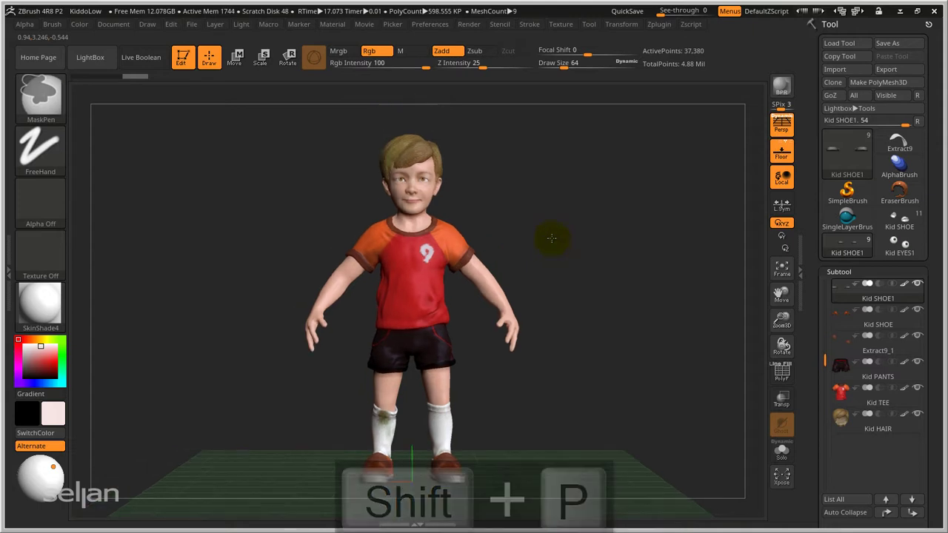
Turn the character to a three-quarter view and make a BPR render that shows its shadow on the floor
{"action": "mouse_move", "coordinate": [554, 249]}
{"action": "right_mouse_down"}
{"action": "mouse_move", "coordinate": [546, 229]}
{"action": "mouse_move", "coordinate": [567, 244]}
{"action": "mouse_move", "coordinate": [561, 249]}
{"action": "mouse_move", "coordinate": [567, 237]}
{"action": "right_mouse_up"}
{"action": "right_click", "coordinate": [565, 245]}
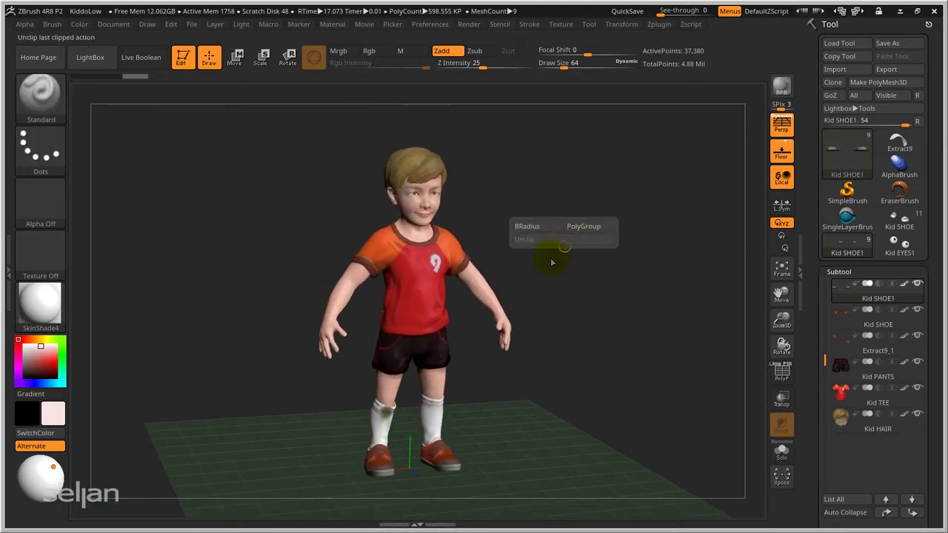
{"action": "right_click_drag", "start_coordinate": [546, 271], "coordinate": [558, 244]}
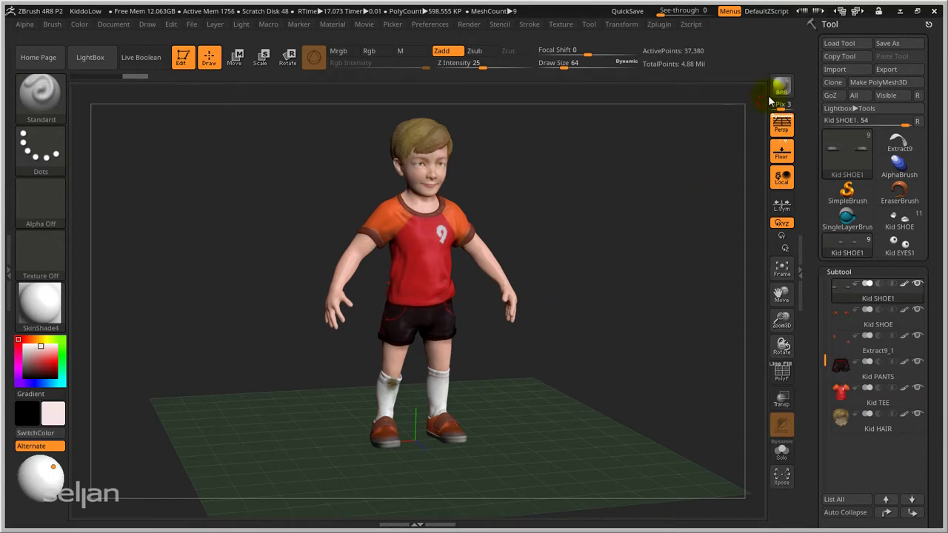
{"action": "key", "text": "shift+r"}
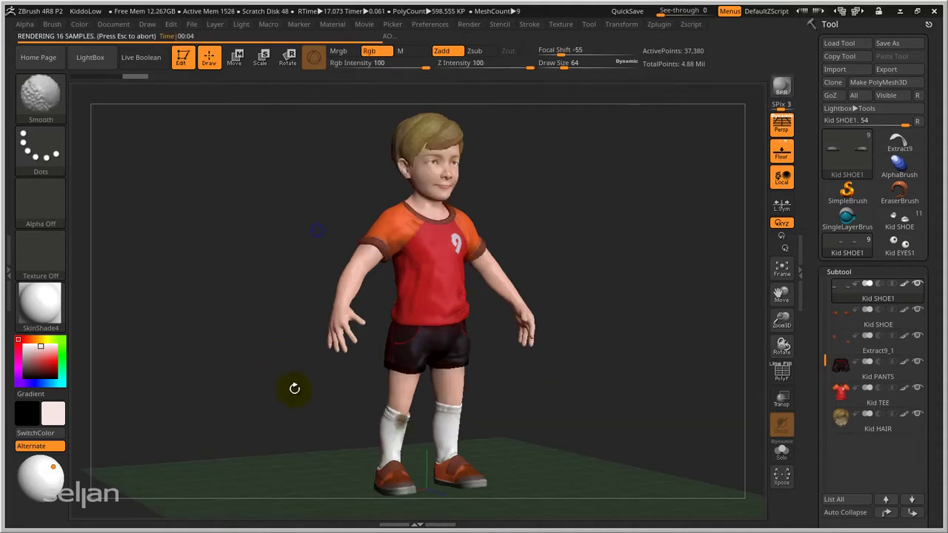
{"action": "left_click_drag", "start_coordinate": [280, 460], "coordinate": [321, 472]}
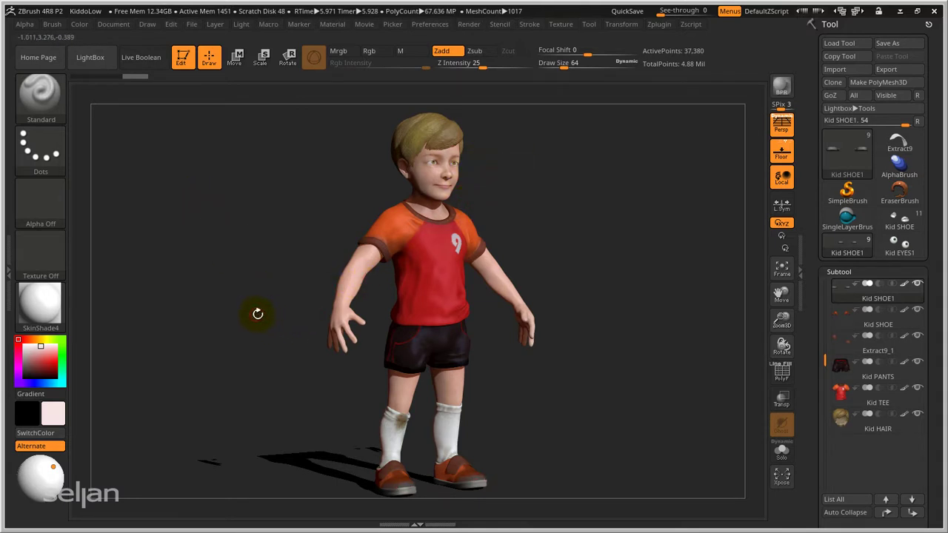
Move the light to the top centre of the light placement sphere and make another BPR render of the character
{"action": "left_click", "coordinate": [243, 28]}
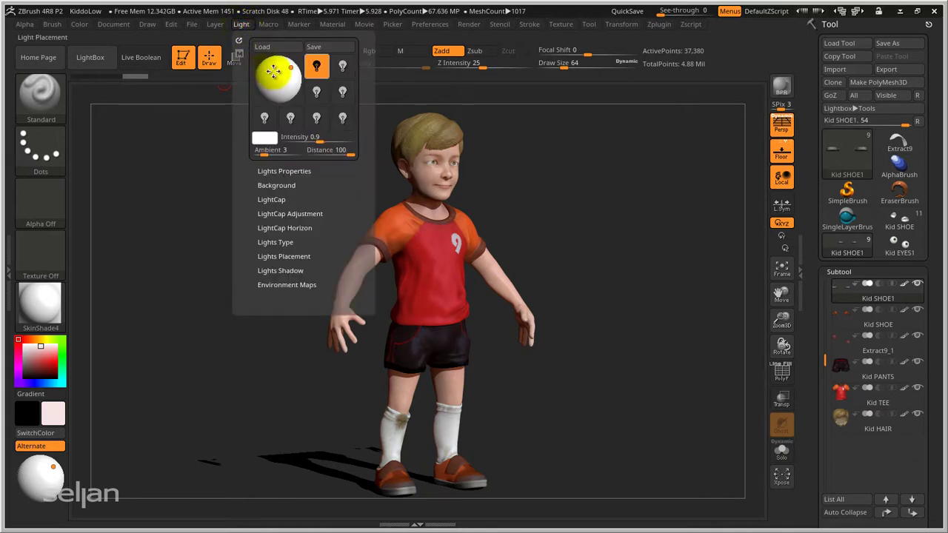
{"action": "left_click_drag", "start_coordinate": [290, 69], "coordinate": [280, 65]}
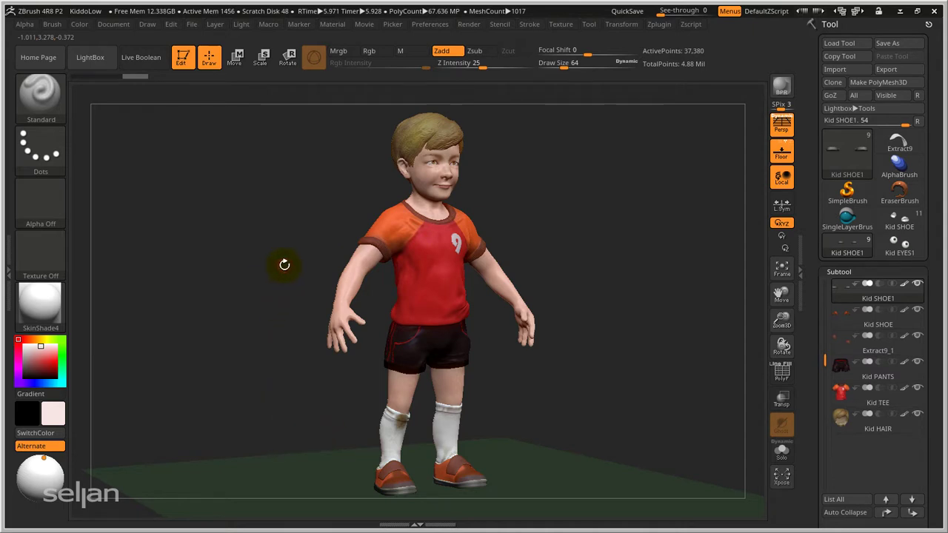
{"action": "key", "text": "shift+r"}
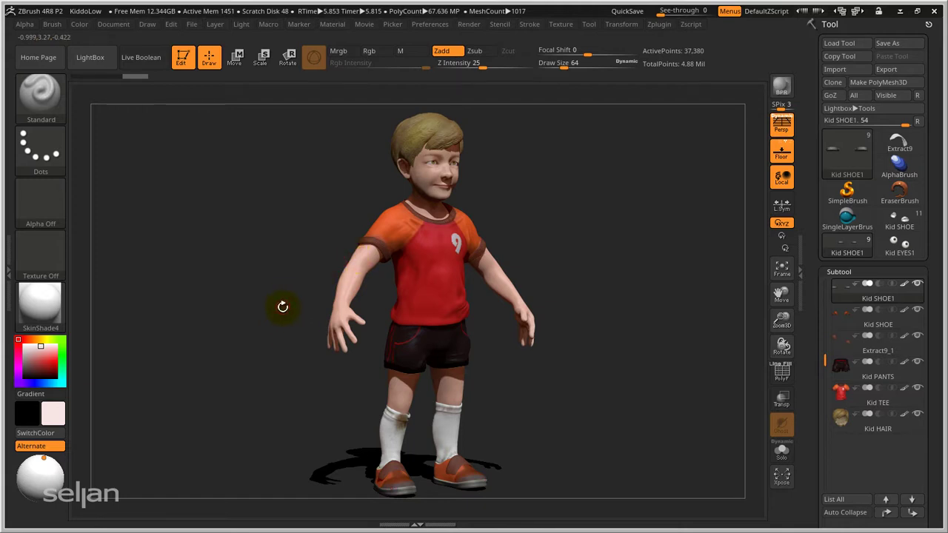
{"action": "left_click_drag", "start_coordinate": [282, 307], "coordinate": [281, 303], "text": "shift"}
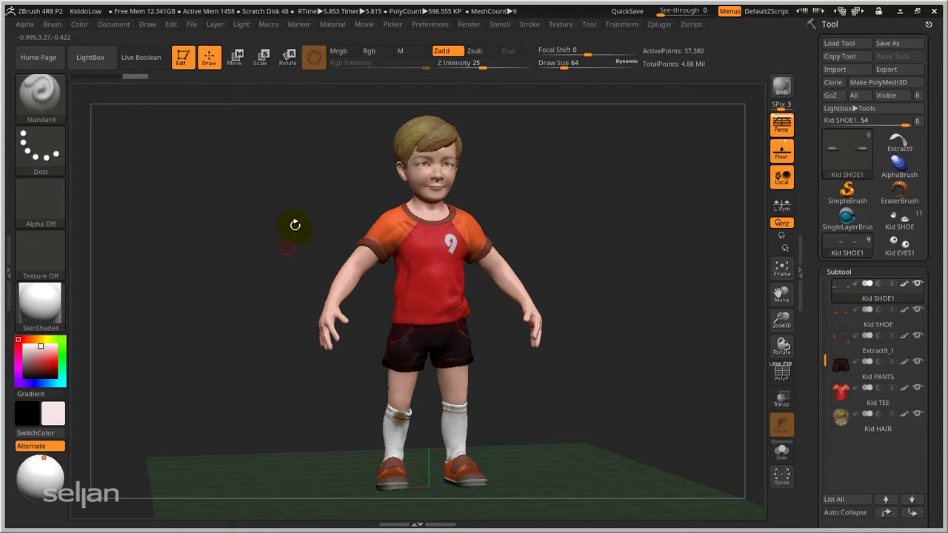
Record a turntable movie of the character with Window capture at Medium size
{"action": "left_click", "coordinate": [363, 24]}
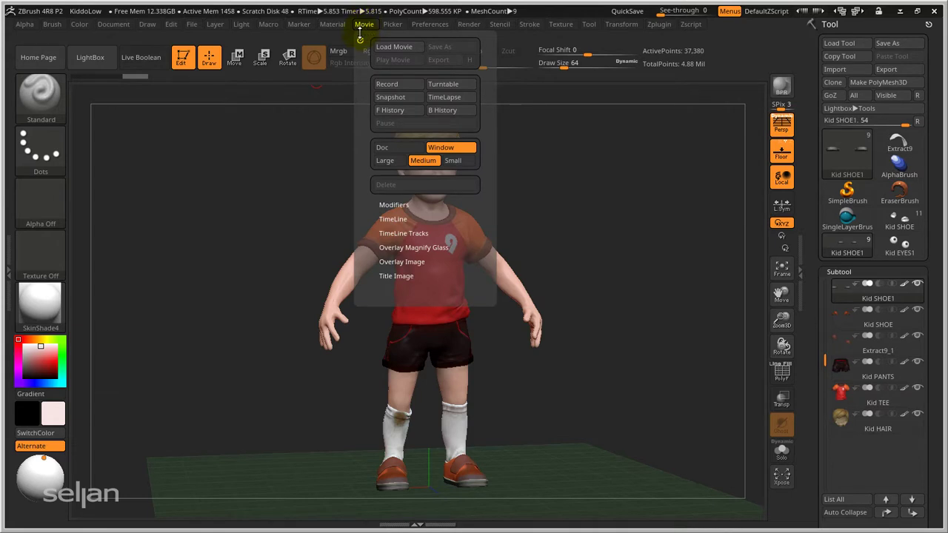
{"action": "left_click", "coordinate": [363, 24]}
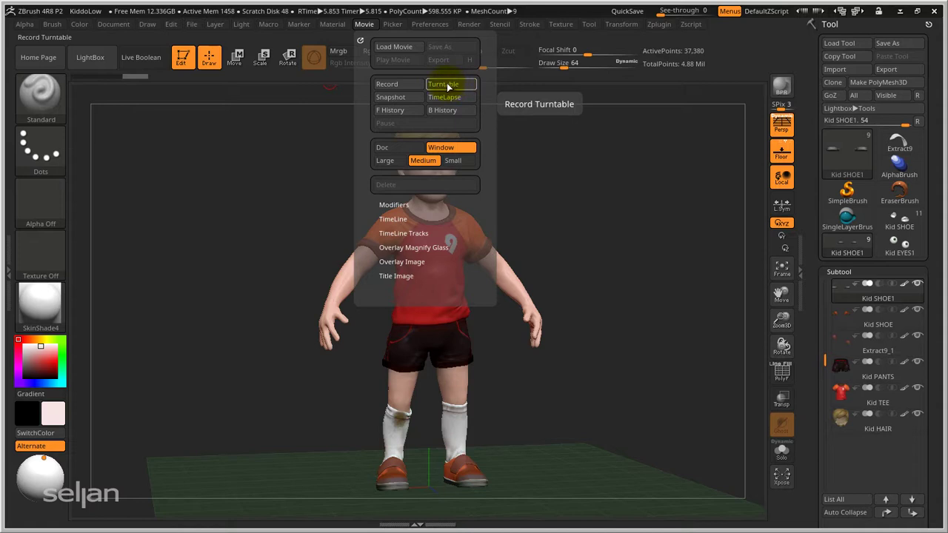
{"action": "left_click", "coordinate": [443, 87]}
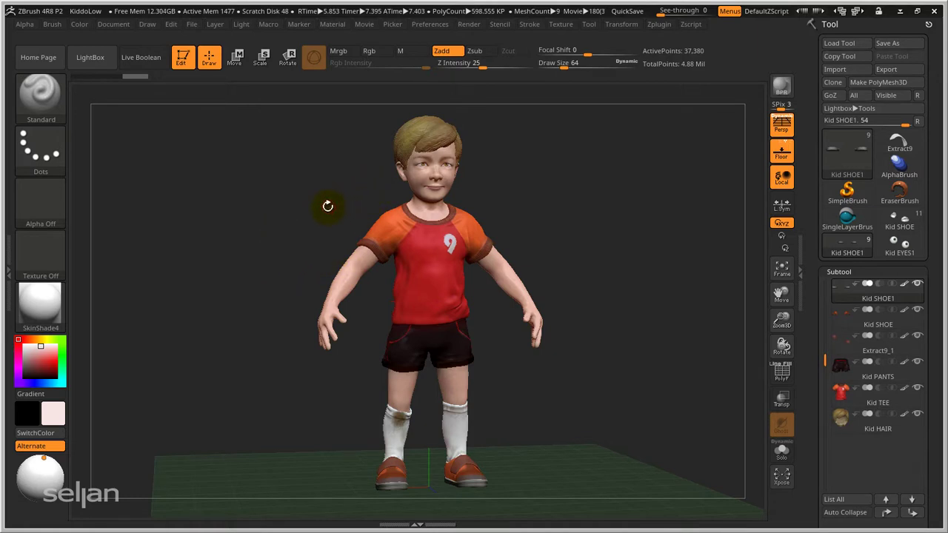
Play back the recorded turntable movie to review it
{"action": "left_click", "coordinate": [363, 25]}
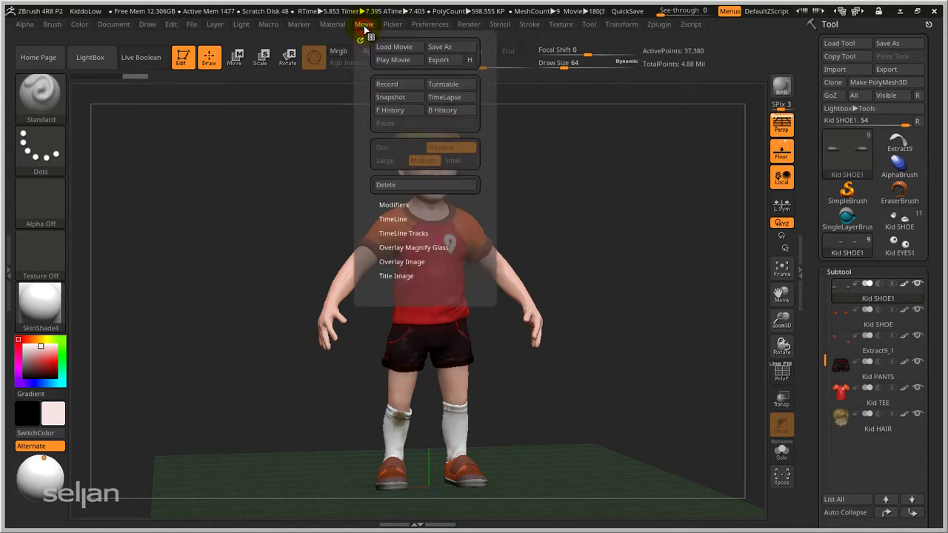
{"action": "left_click", "coordinate": [394, 60]}
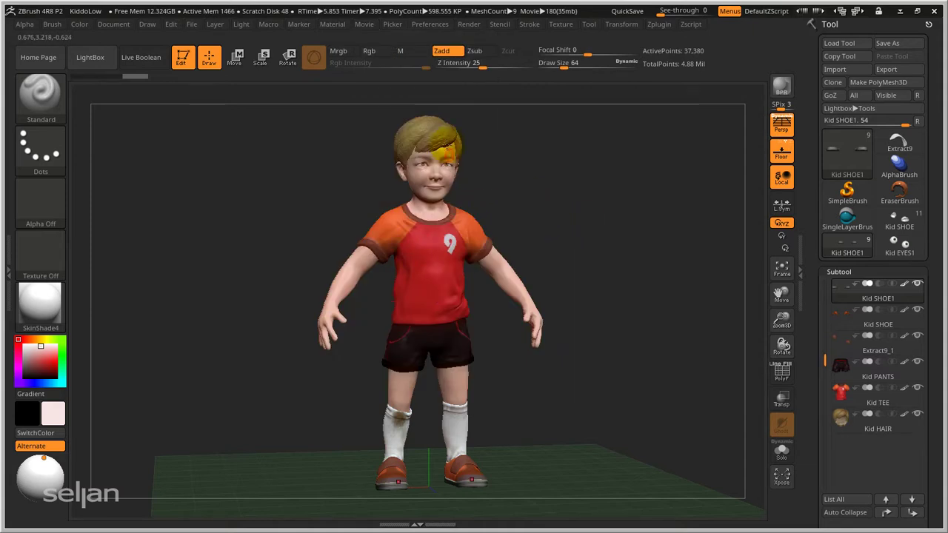
{"action": "left_click", "coordinate": [366, 25]}
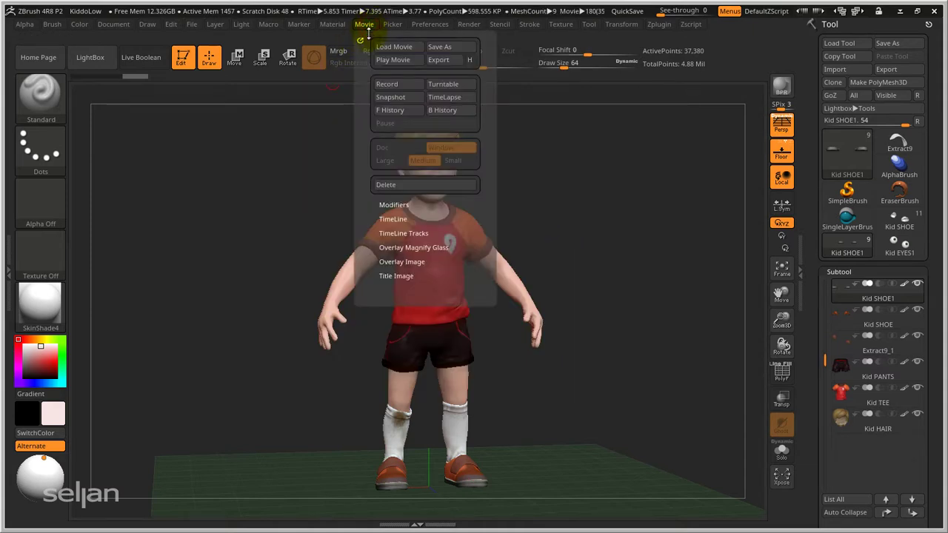
{"action": "left_click", "coordinate": [392, 62]}
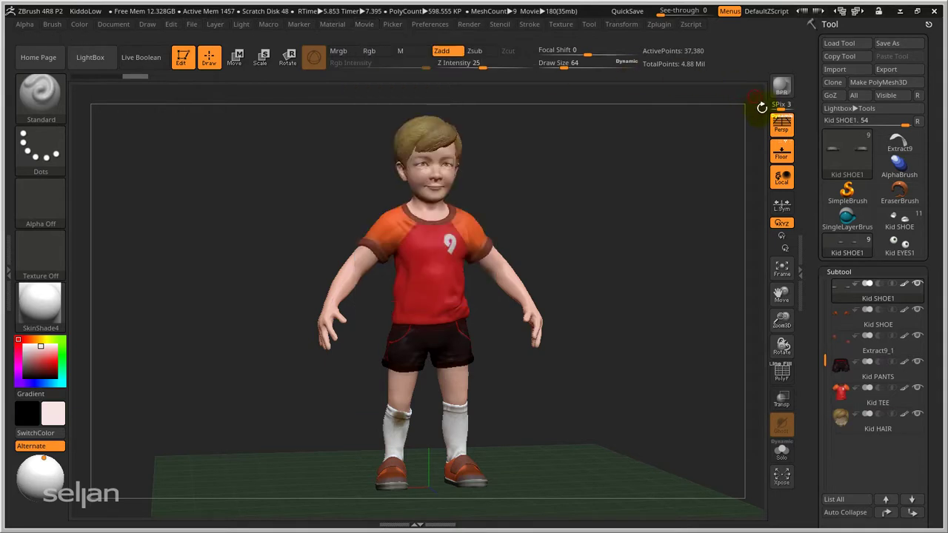
{"action": "left_click", "coordinate": [365, 26]}
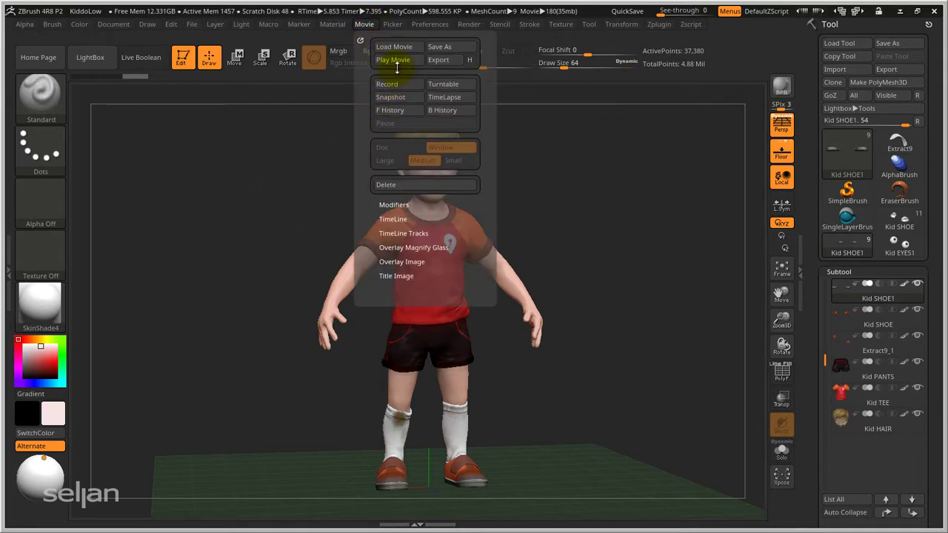
{"action": "left_click", "coordinate": [397, 62]}
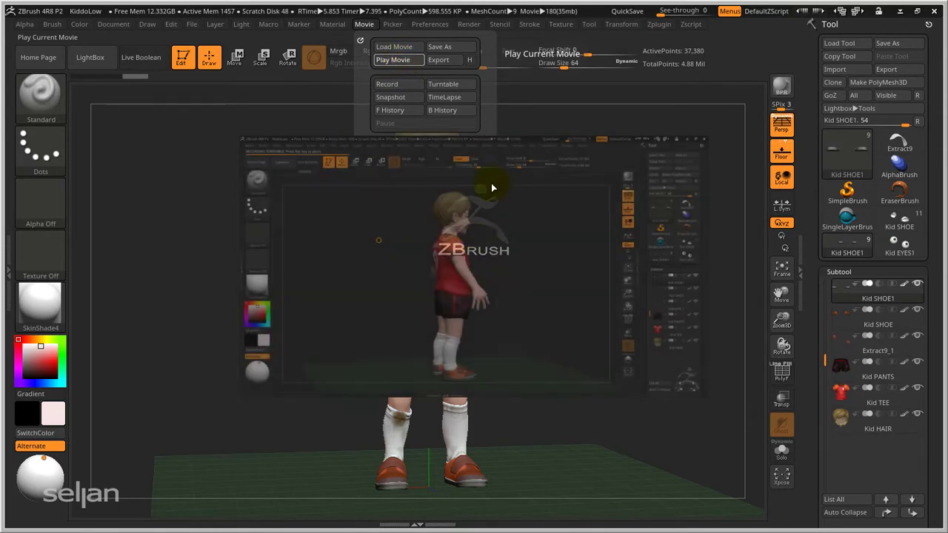
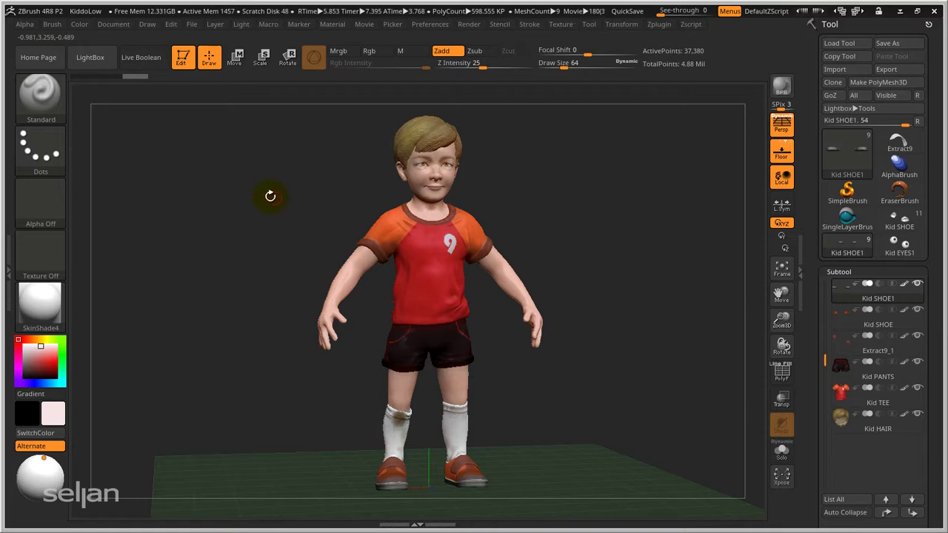
Delete the recorded turntable movie without saving it to a file
{"action": "left_click", "coordinate": [363, 25]}
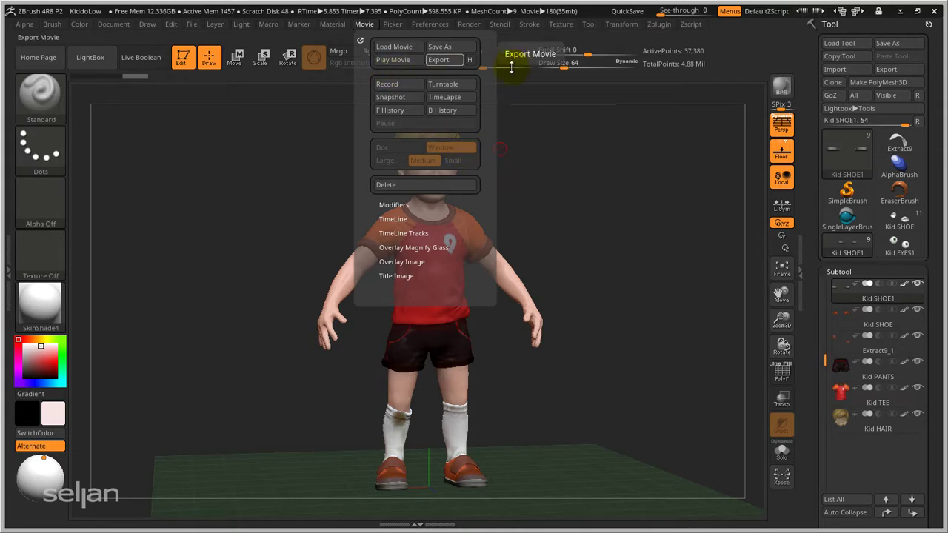
{"action": "left_click", "coordinate": [362, 25]}
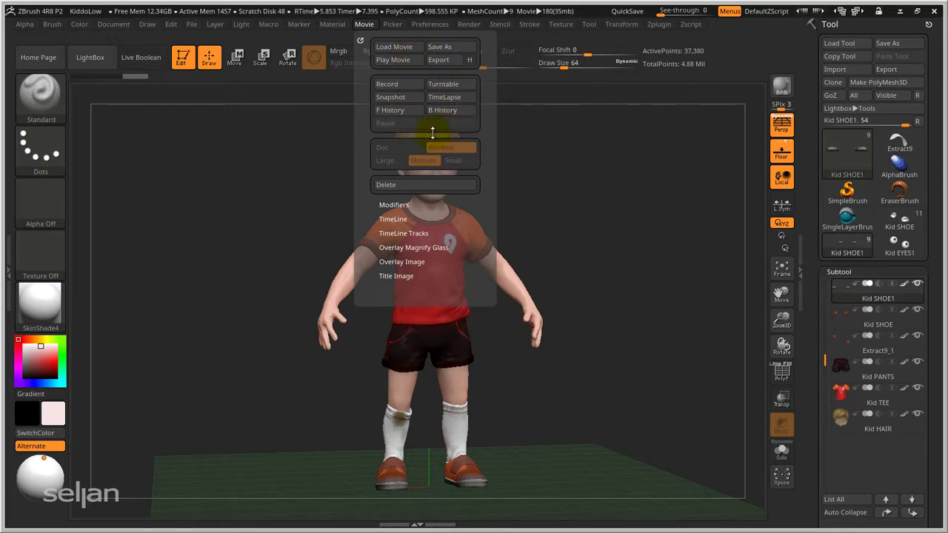
{"action": "left_click", "coordinate": [396, 187]}
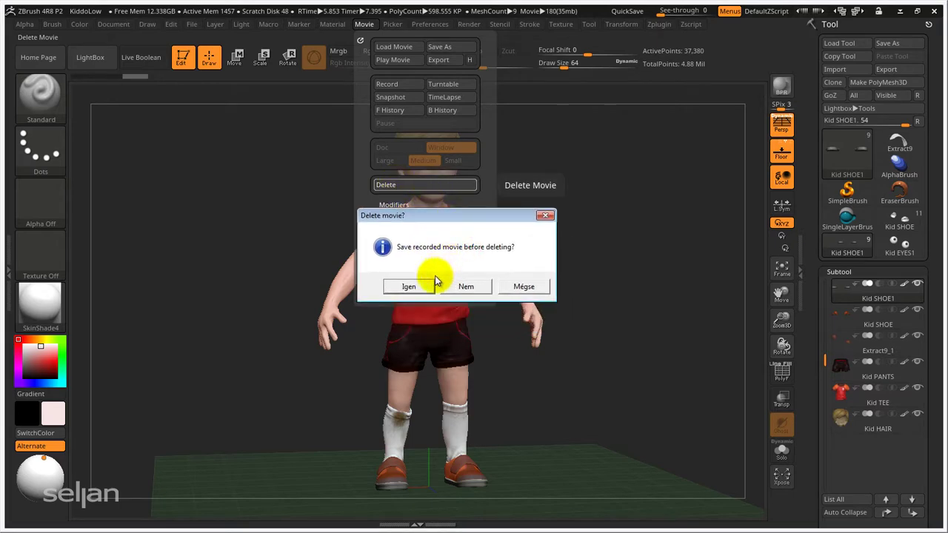
{"action": "left_click", "coordinate": [418, 317]}
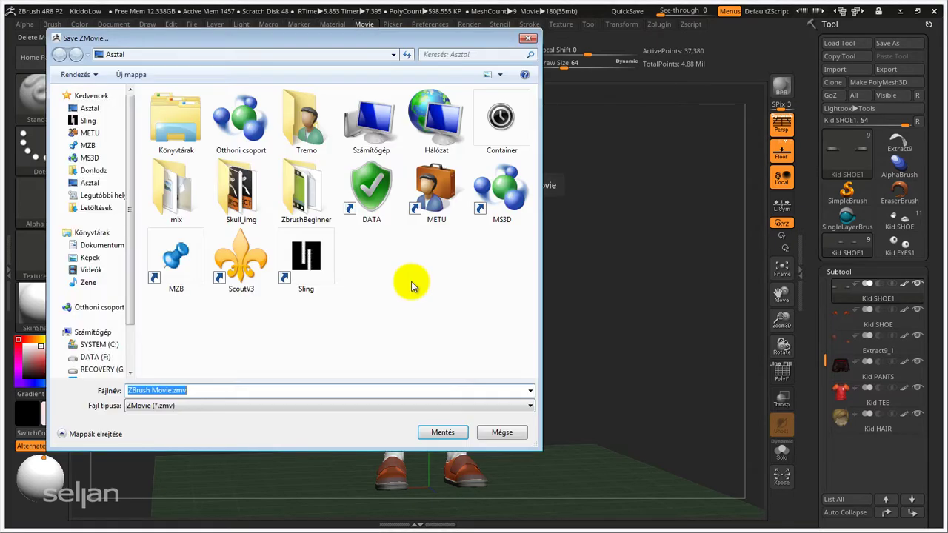
{"action": "left_click", "coordinate": [502, 431]}
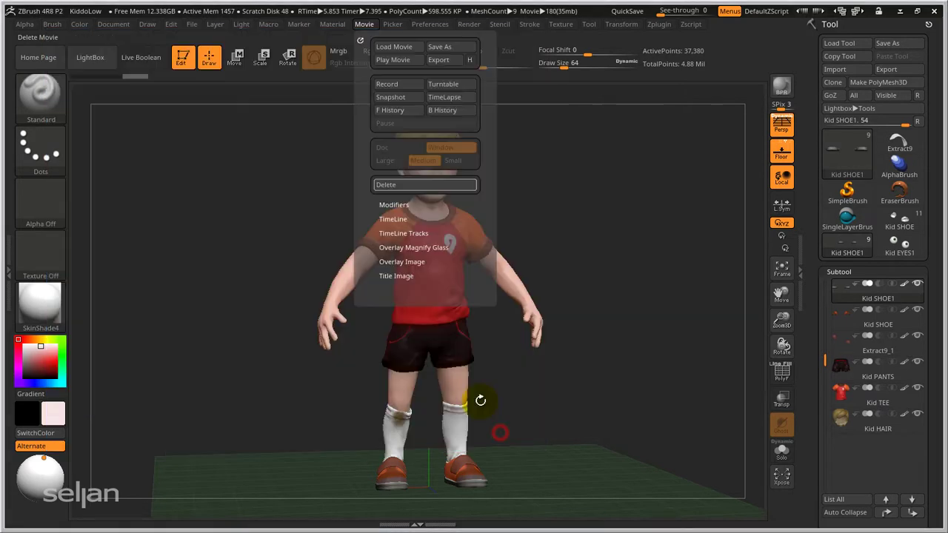
Set the movie recording to capture only the document (Doc) at Large size
{"action": "left_click", "coordinate": [364, 23]}
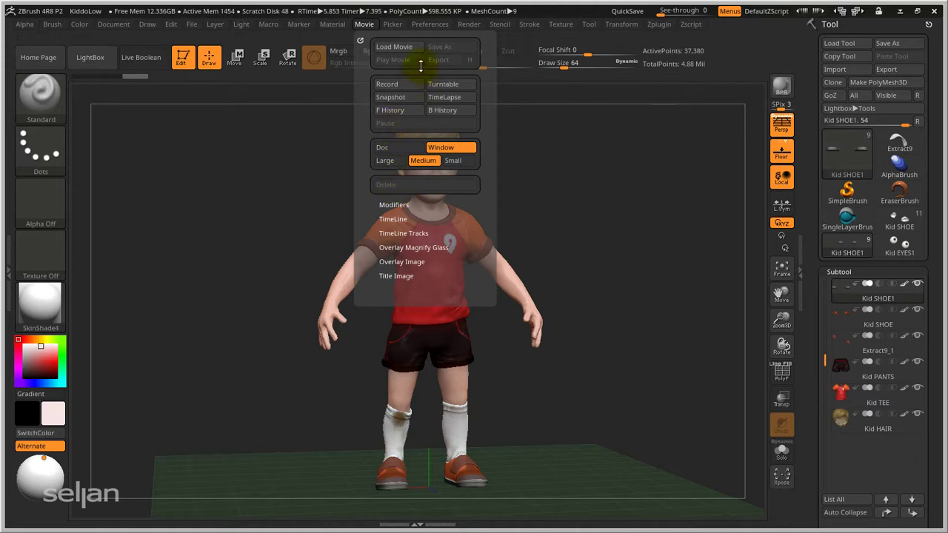
{"action": "left_click", "coordinate": [397, 148]}
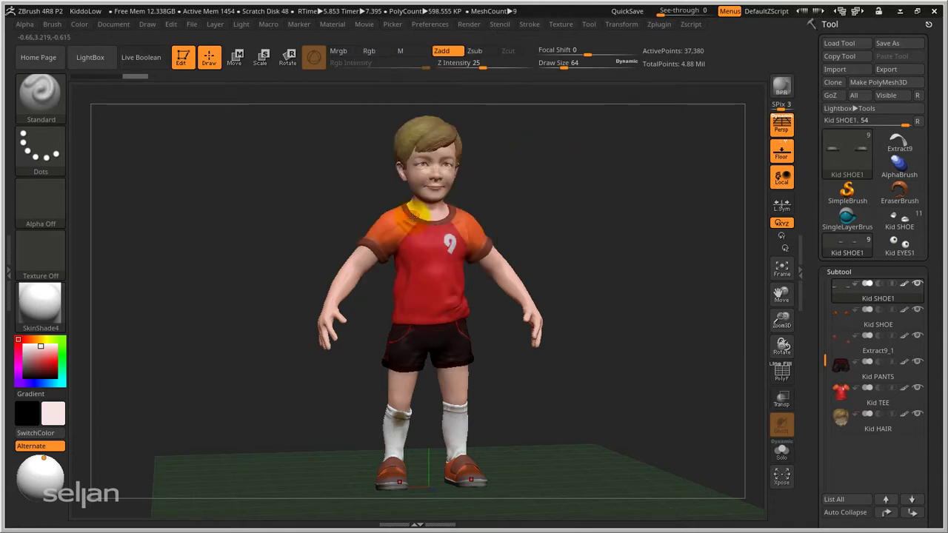
{"action": "left_click", "coordinate": [365, 24]}
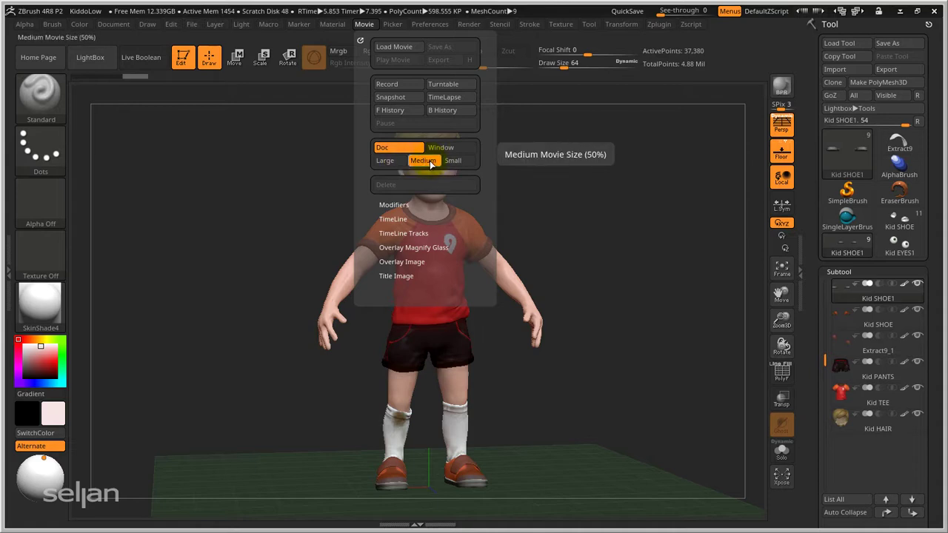
{"action": "left_click", "coordinate": [117, 24]}
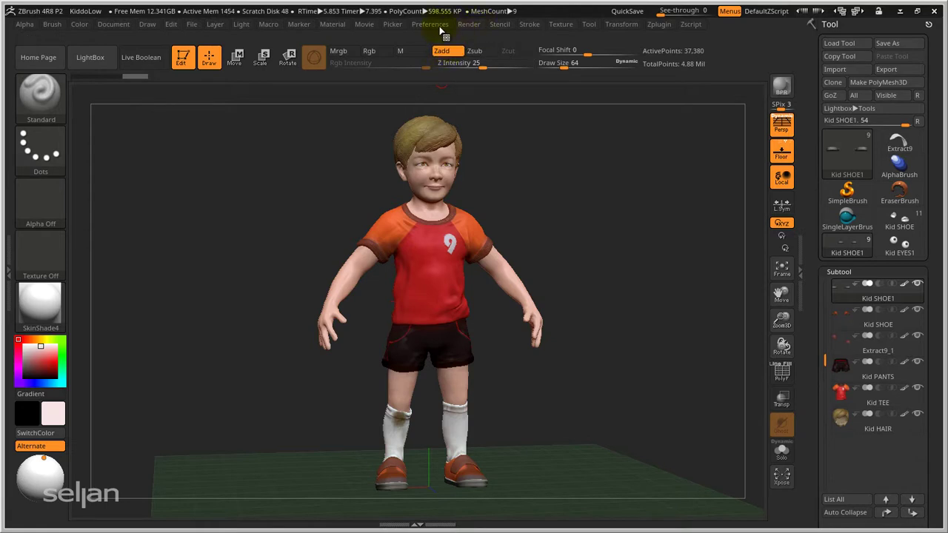
{"action": "left_click", "coordinate": [364, 25]}
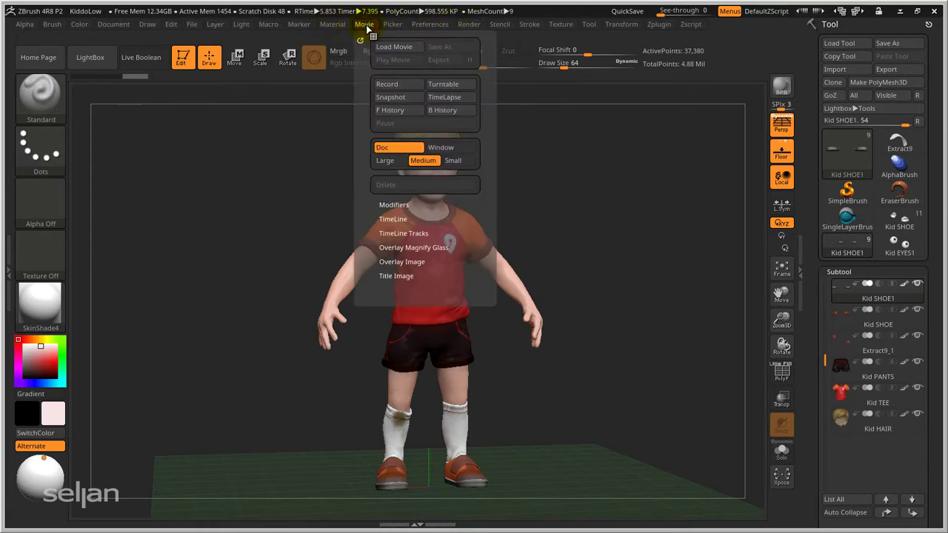
{"action": "left_click", "coordinate": [386, 162]}
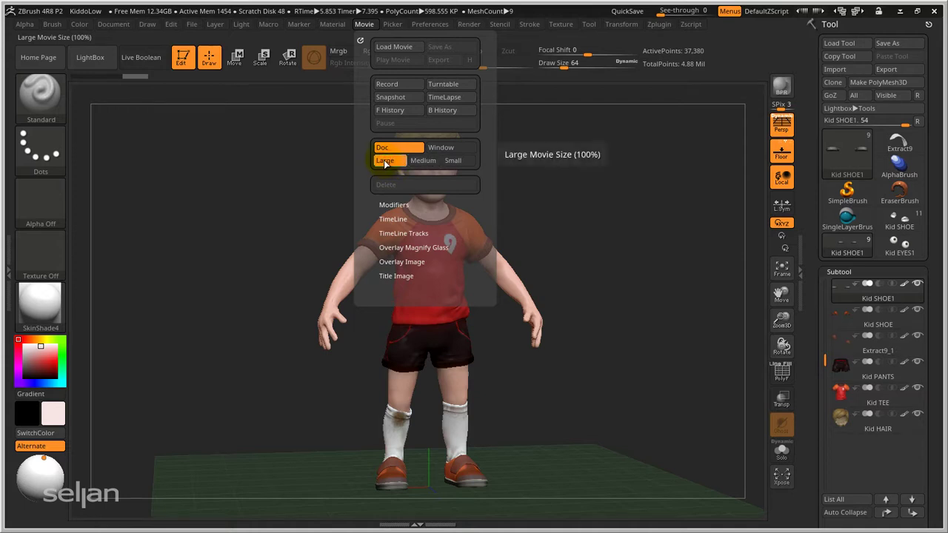
Set the opacity of the movie's overlay image to 0 so the ZBrush logo is hidden
{"action": "left_click", "coordinate": [395, 262]}
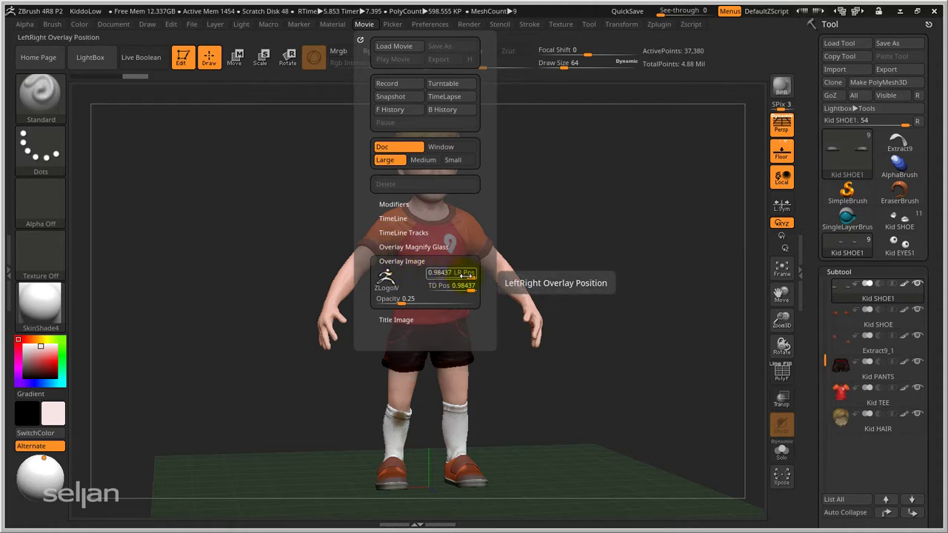
{"action": "left_click", "coordinate": [387, 280]}
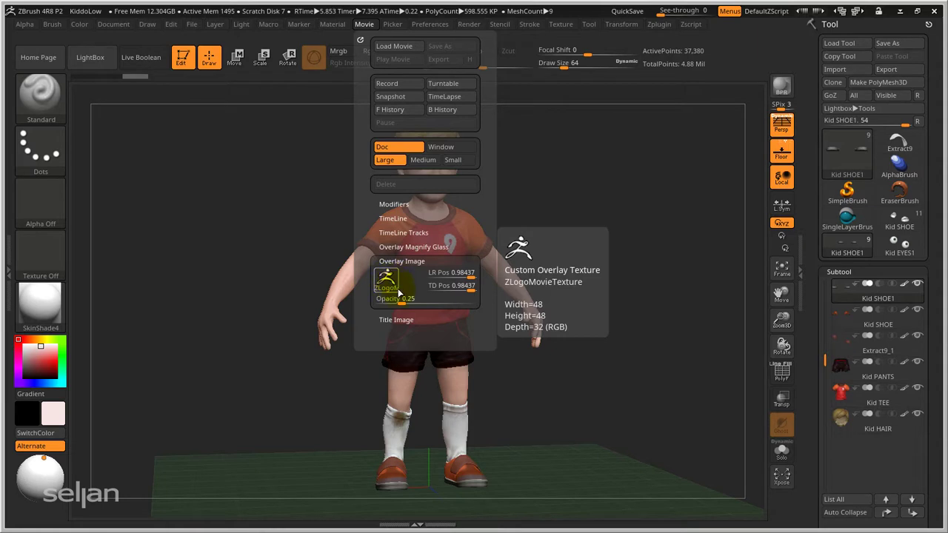
{"action": "left_click_drag", "start_coordinate": [400, 298], "coordinate": [376, 299]}
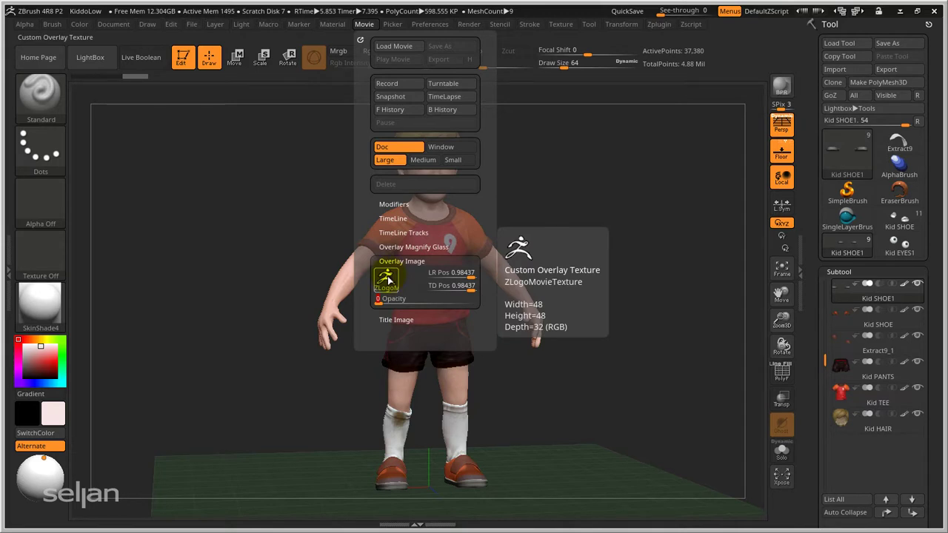
Set the title image's fade-in and fade-out times to 0 and record a new turntable movie
{"action": "left_click", "coordinate": [397, 319]}
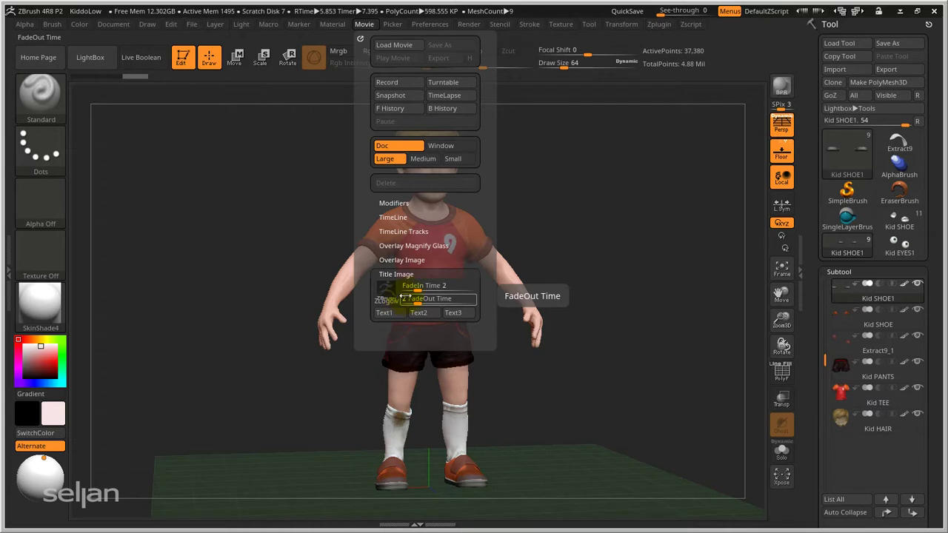
{"action": "left_click_drag", "start_coordinate": [413, 288], "coordinate": [393, 300]}
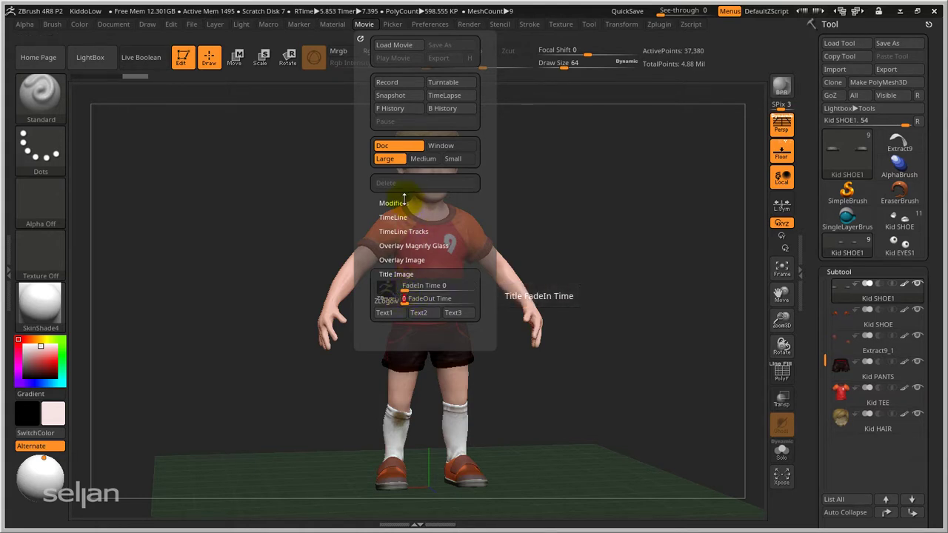
{"action": "left_click", "coordinate": [442, 83]}
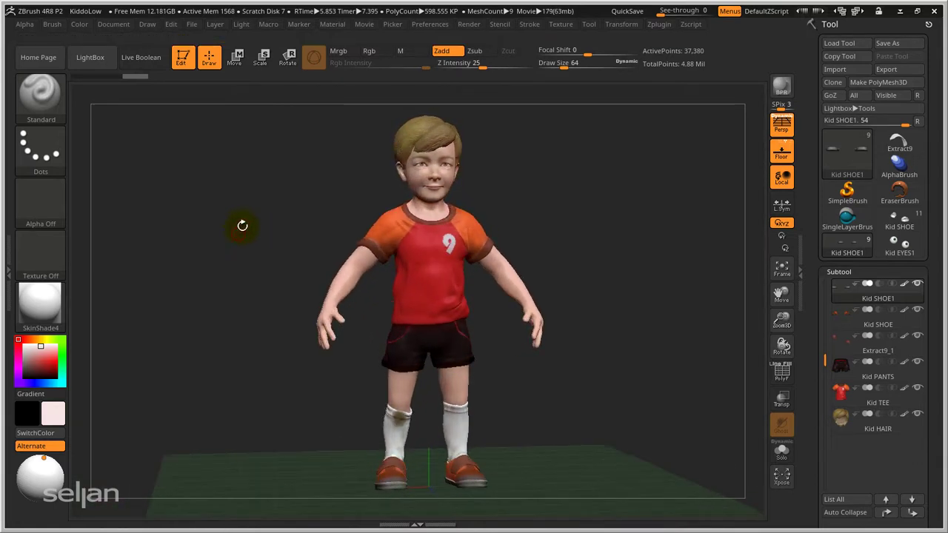
Play back the recorded turntable movie of the kid character
{"action": "left_click", "coordinate": [364, 24]}
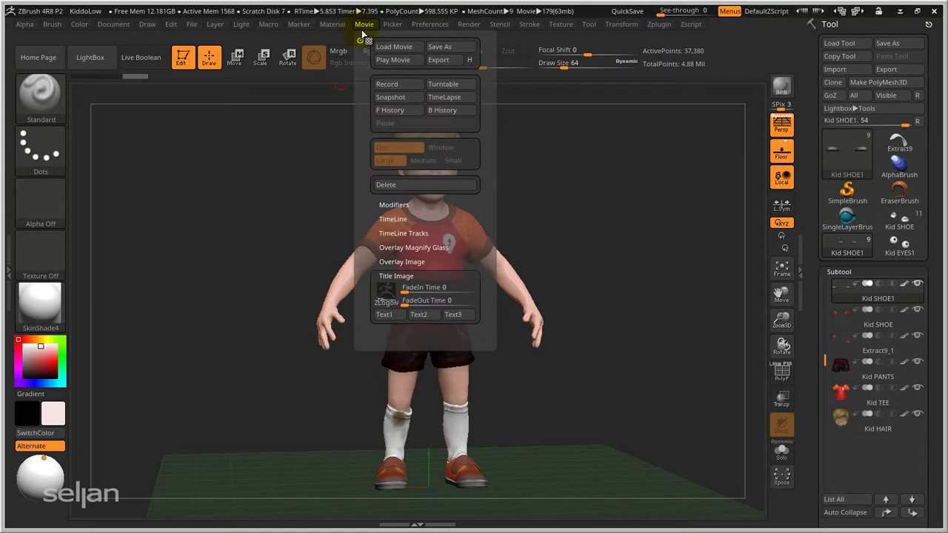
{"action": "left_click", "coordinate": [392, 59]}
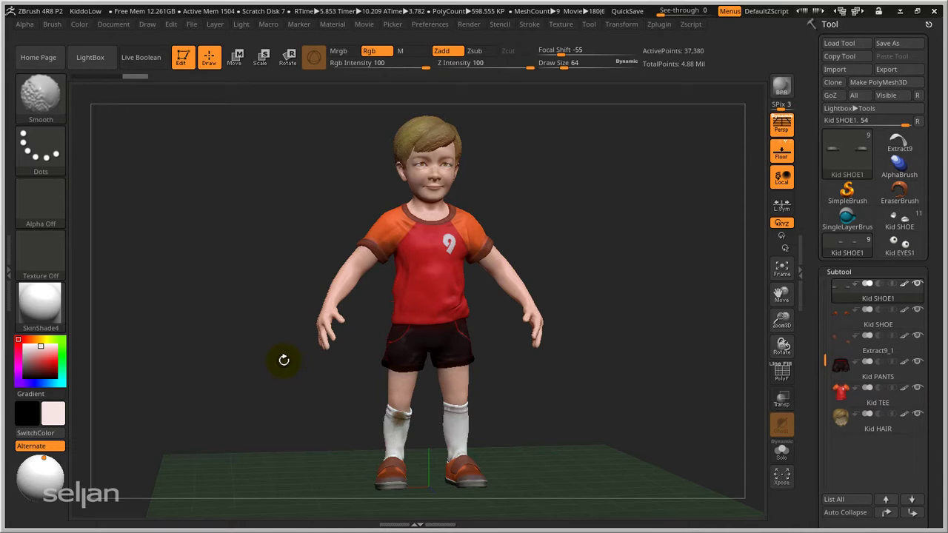
{"action": "key", "text": "shift+p"}
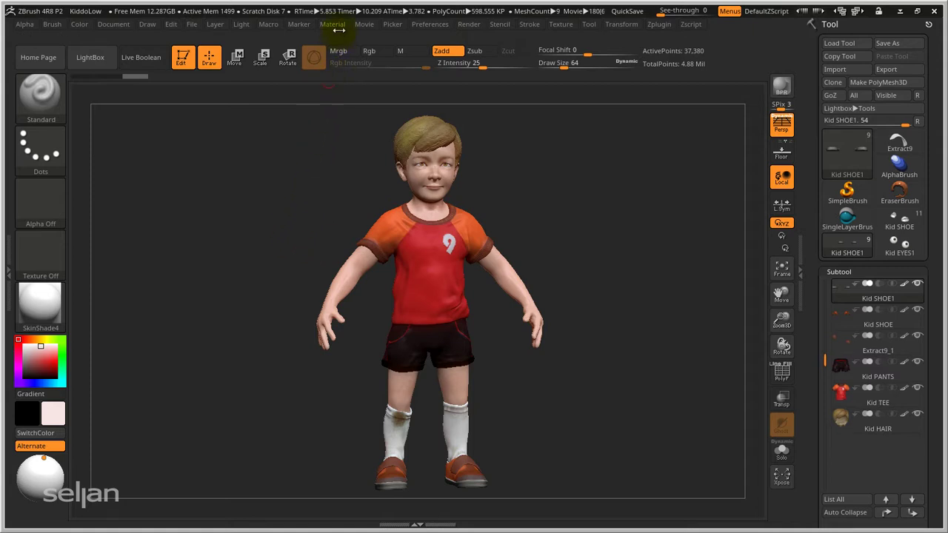
{"action": "left_click", "coordinate": [366, 24]}
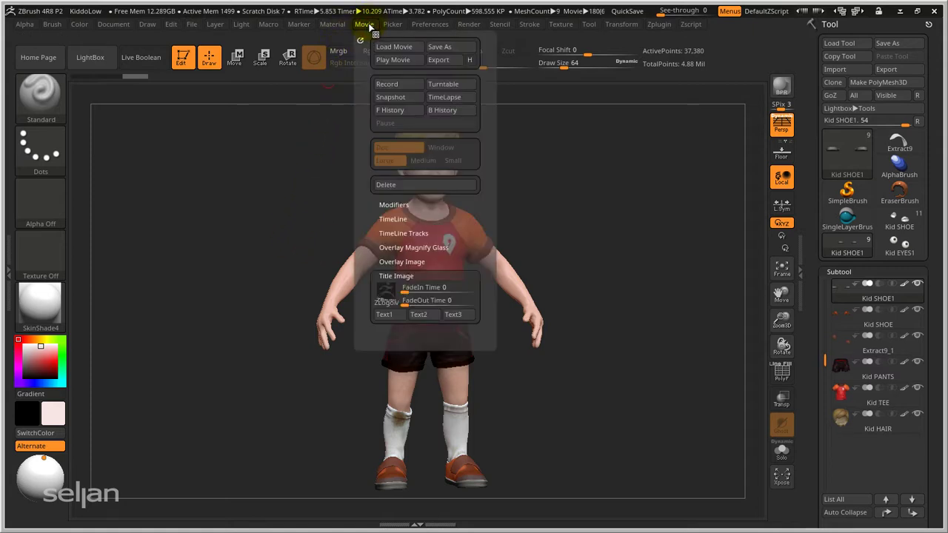
{"action": "left_click", "coordinate": [444, 60]}
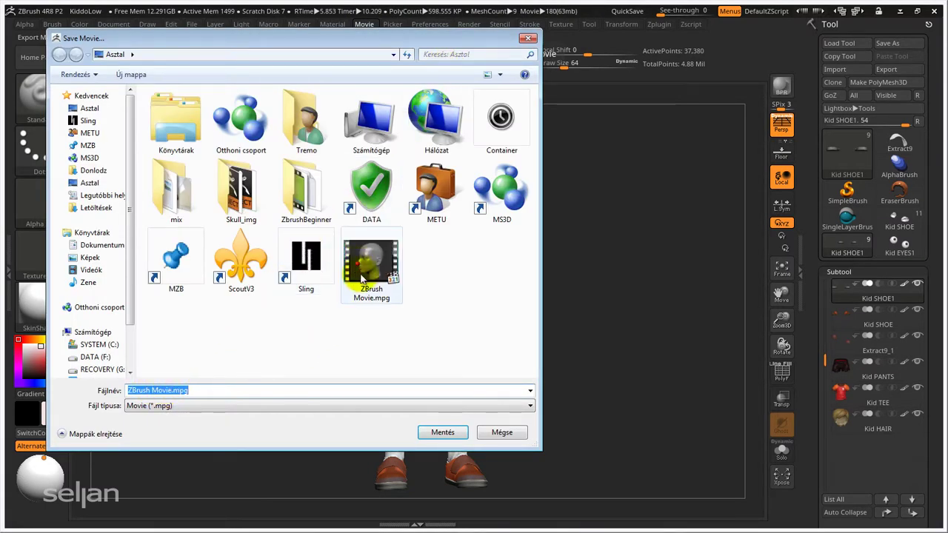
{"action": "left_click", "coordinate": [503, 433]}
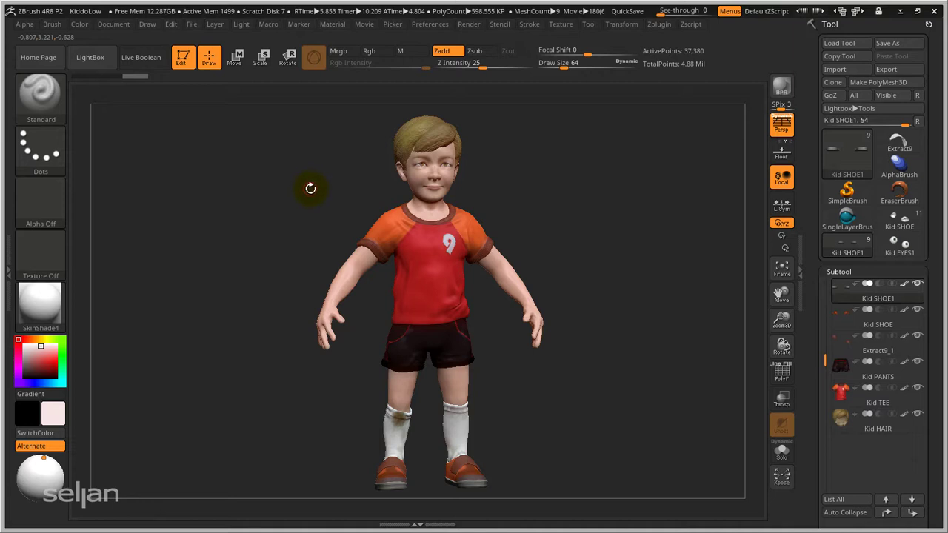
{"action": "key", "text": "shift"}
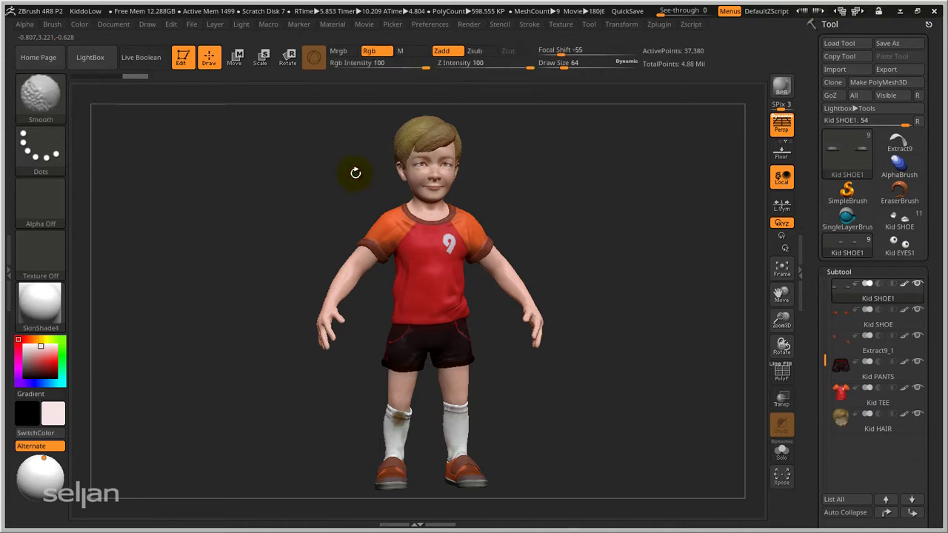
{"action": "key", "text": "shift+p"}
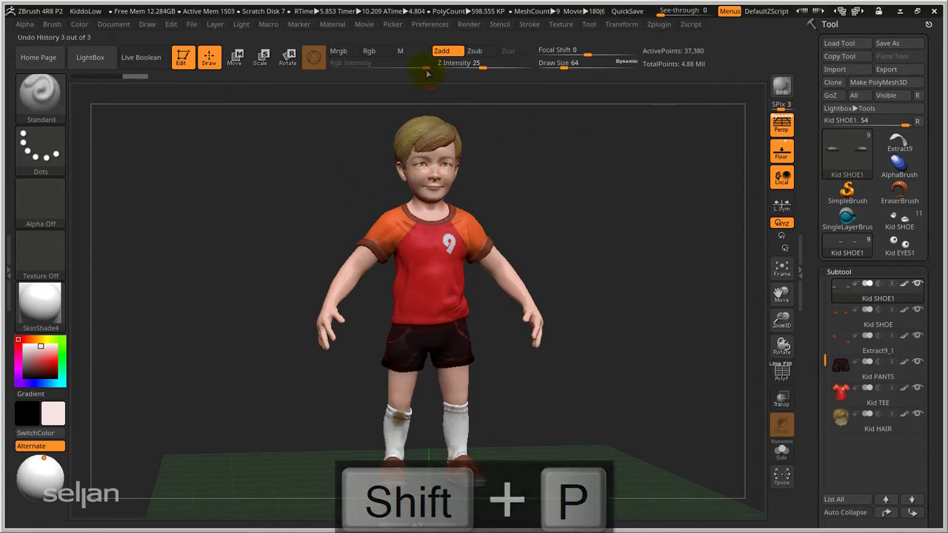
Render the kid character with BPR so it has shadows before a turntable is recorded
{"action": "left_click", "coordinate": [364, 24]}
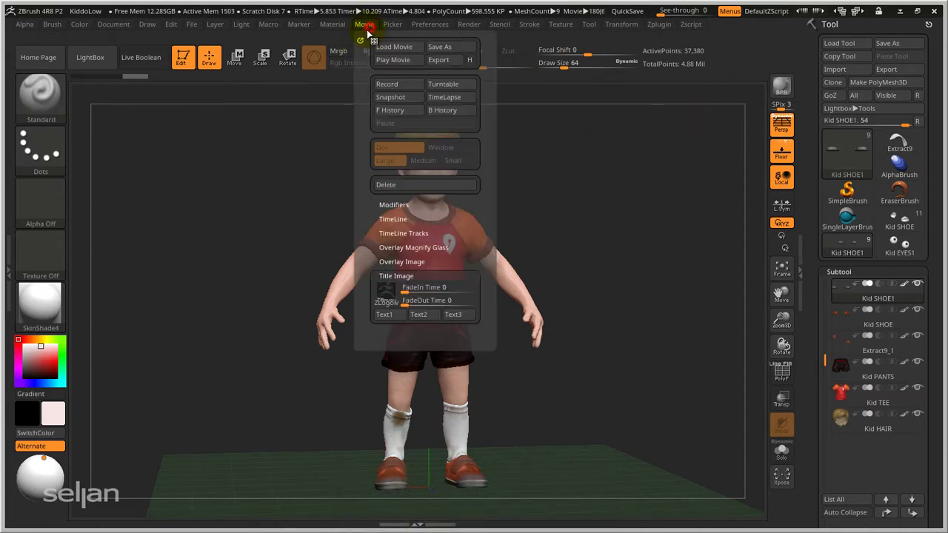
{"action": "left_click", "coordinate": [447, 86]}
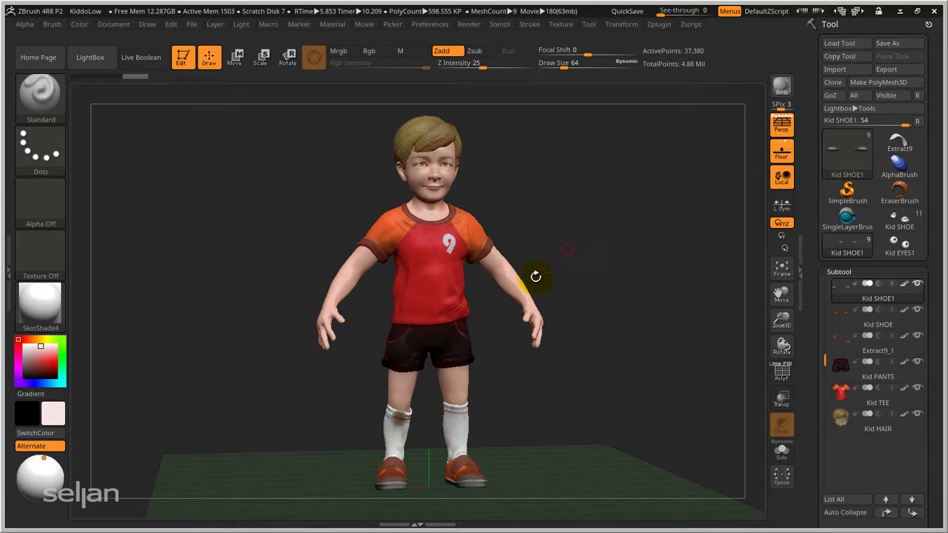
{"action": "left_click", "coordinate": [774, 87]}
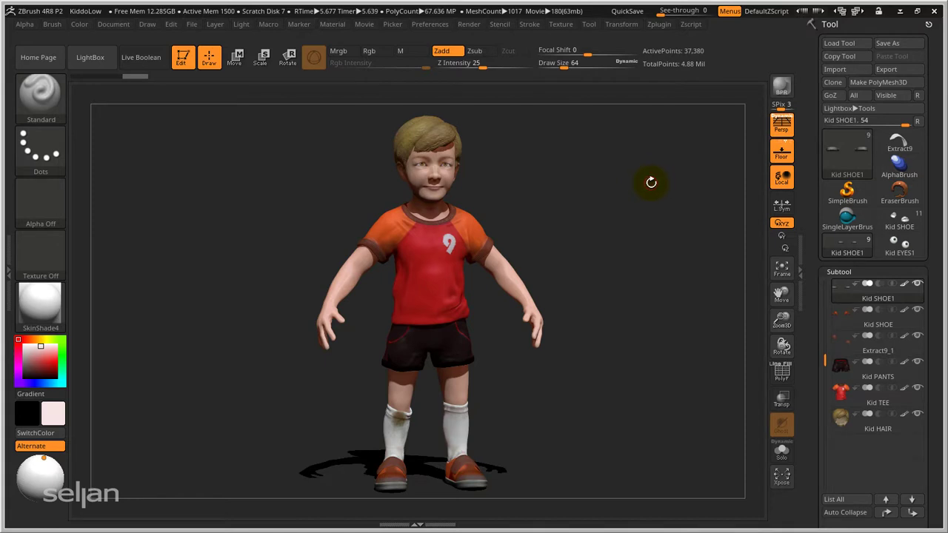
Discard the existing movie of the unrendered character without saving it
{"action": "left_click", "coordinate": [364, 25]}
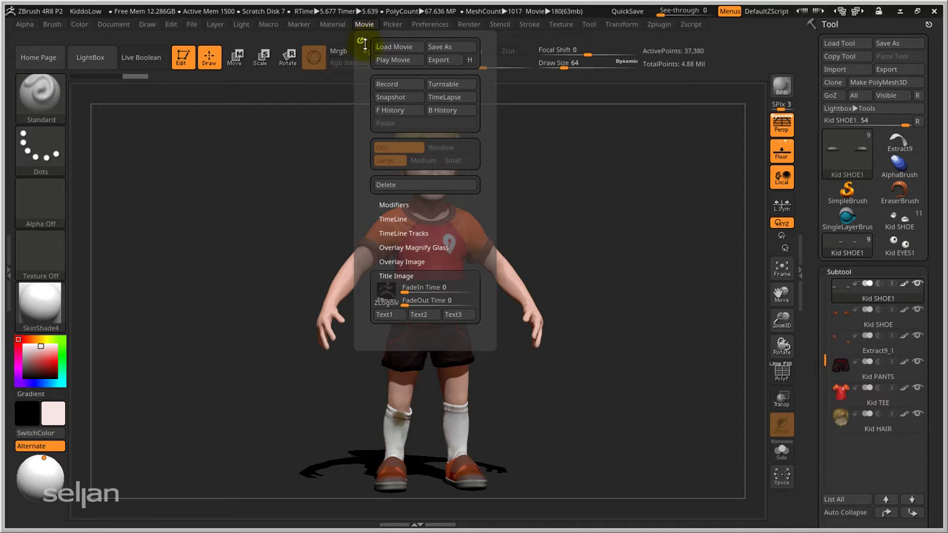
{"action": "left_click", "coordinate": [411, 185]}
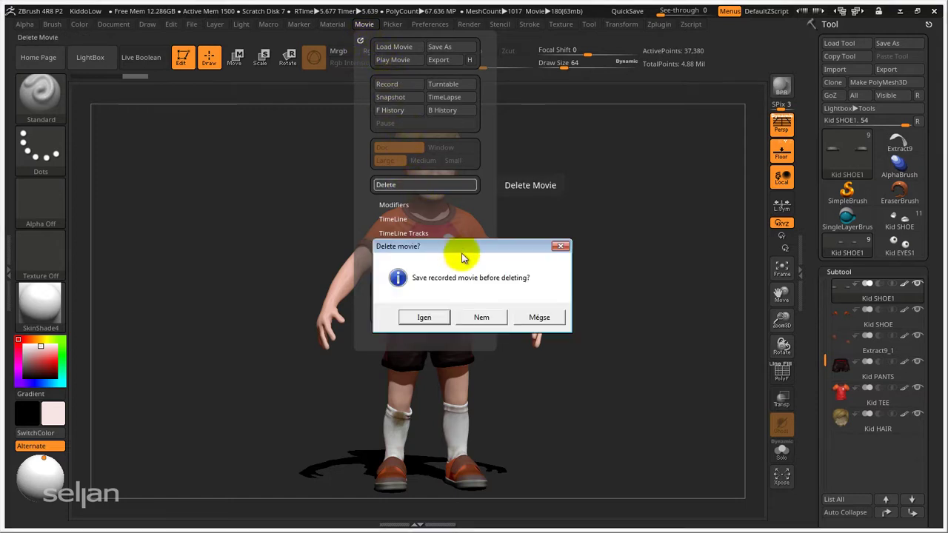
{"action": "left_click", "coordinate": [483, 317]}
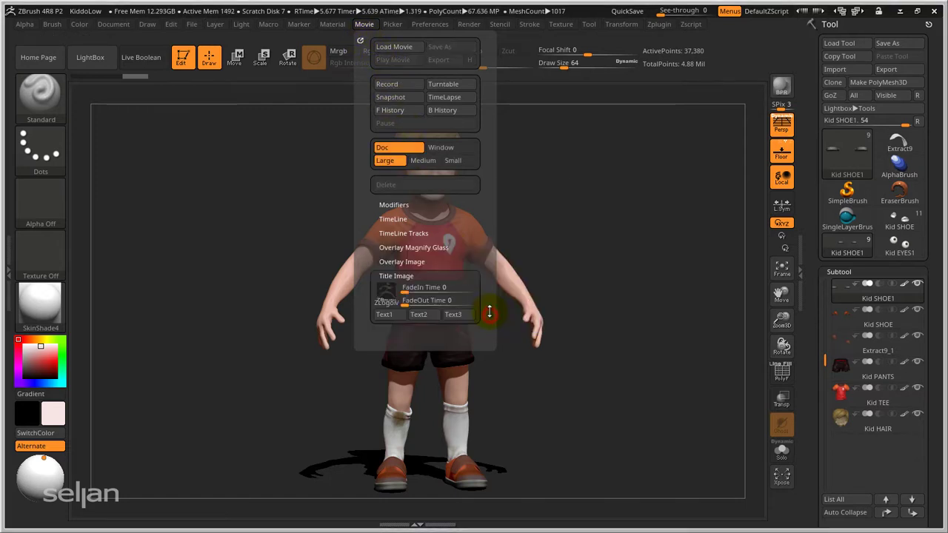
Record a turntable movie of the BPR-rendered character and play it back
{"action": "left_click", "coordinate": [450, 84]}
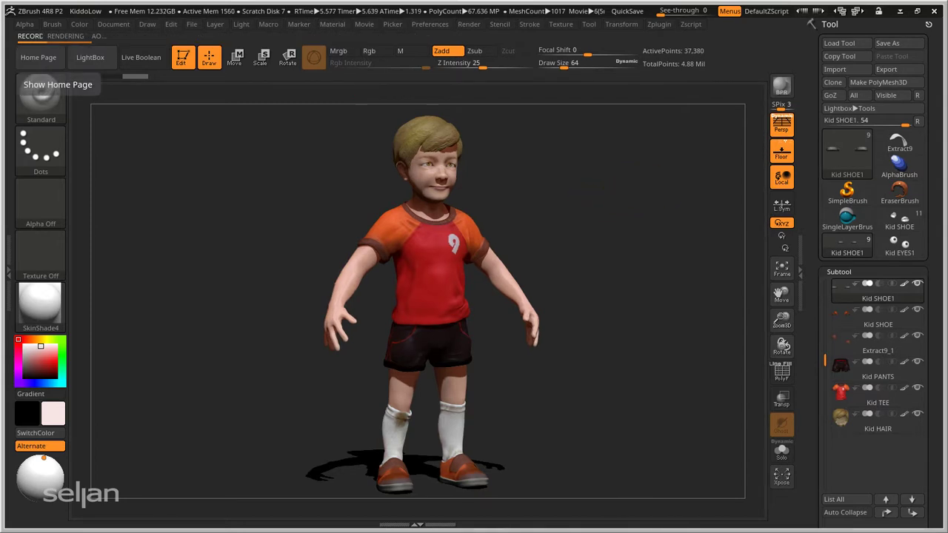
{"action": "left_click", "coordinate": [365, 24]}
{"action": "left_click", "coordinate": [398, 60]}
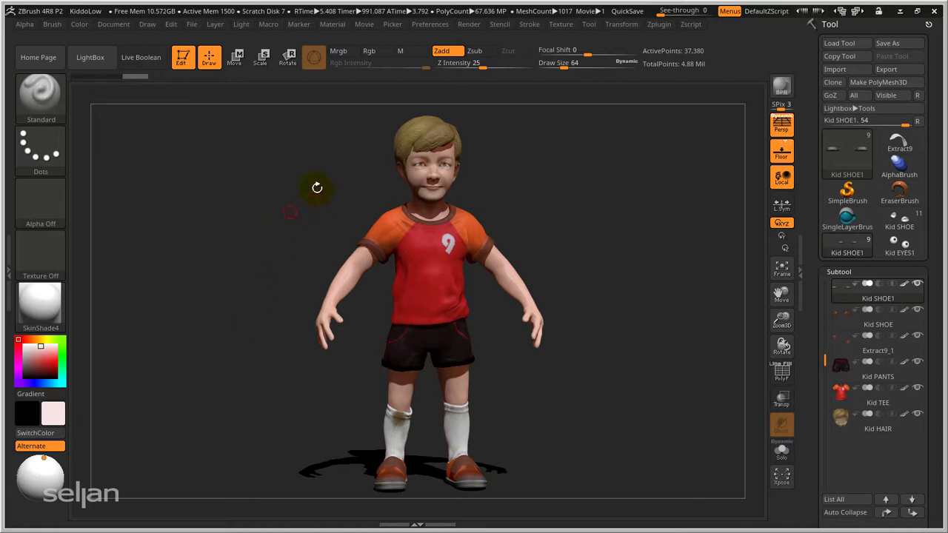
Export the turntable movie to the desktop folder (Asztal) as Figura.mpg
{"action": "left_click", "coordinate": [365, 25]}
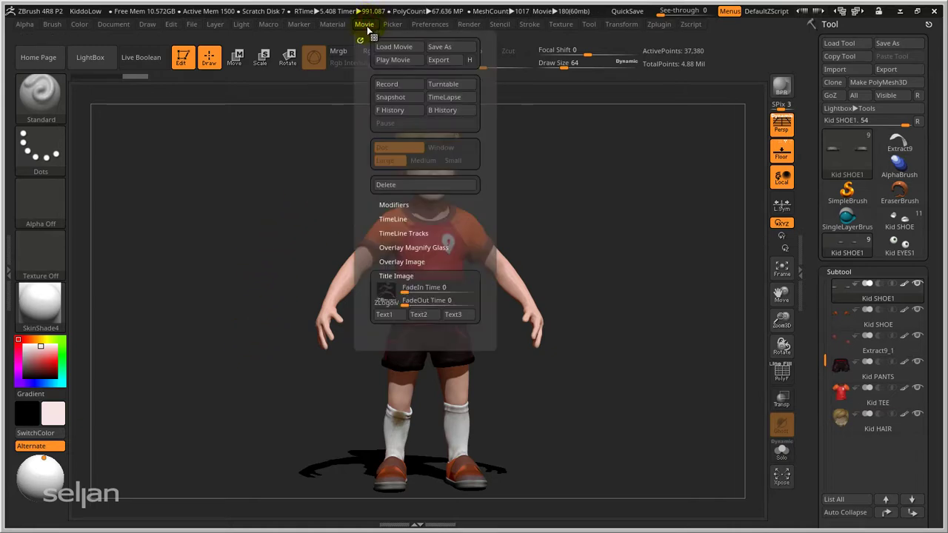
{"action": "left_click", "coordinate": [441, 61]}
{"action": "left_click_drag", "start_coordinate": [410, 36], "coordinate": [442, 39]}
{"action": "left_click", "coordinate": [203, 393]}
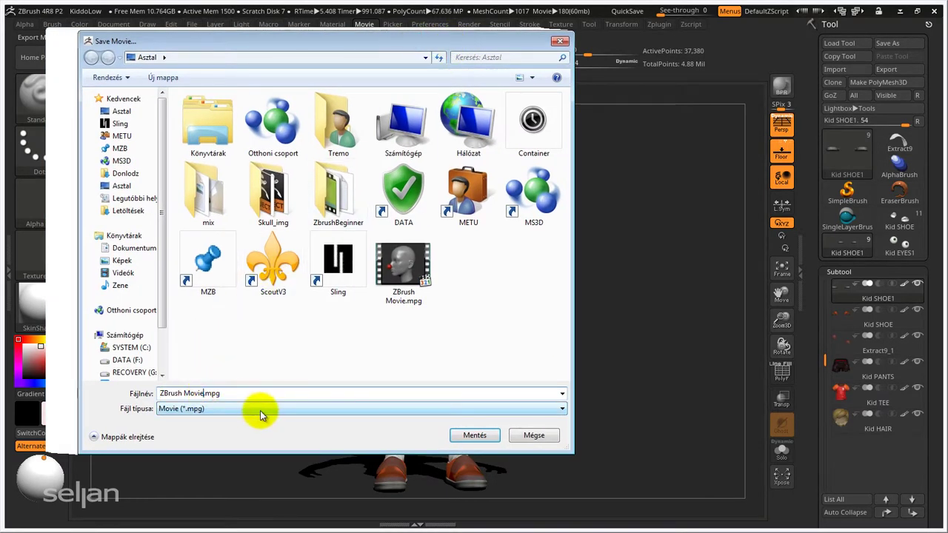
{"action": "key", "text": "BackSpace"}
{"action": "key", "text": "BackSpace"}
{"action": "key", "text": "BackSpace"}
{"action": "key", "text": "BackSpace"}
{"action": "key", "text": "BackSpace"}
{"action": "key", "text": "BackSpace"}
{"action": "key", "text": "BackSpace"}
{"action": "key", "text": "BackSpace"}
{"action": "key", "text": "BackSpace"}
{"action": "key", "text": "BackSpace"}
{"action": "key", "text": "BackSpace"}
{"action": "key", "text": "BackSpace"}
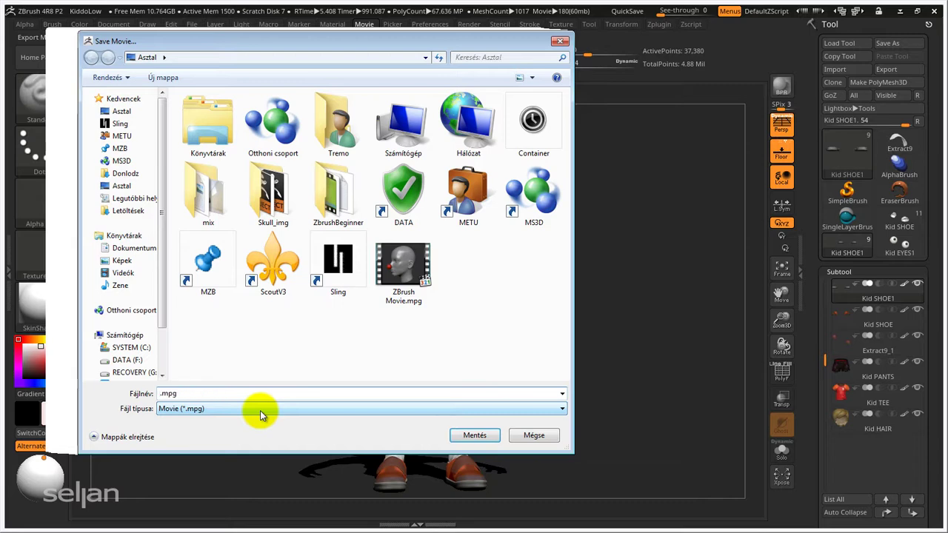
{"action": "type", "text": "Figura"}
{"action": "key", "text": "Return"}
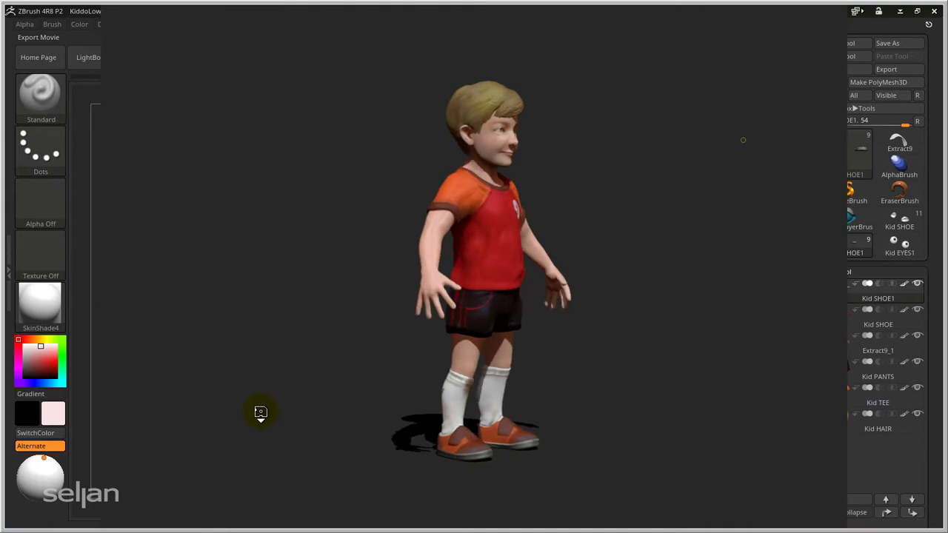
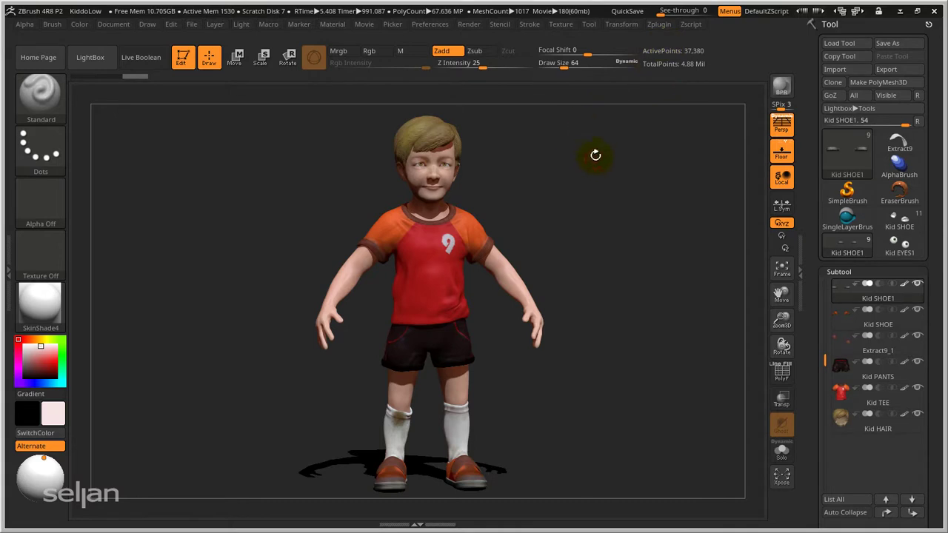
Frame the character's upper body and replace the Material palette in the side tray with the Light palette
{"action": "mouse_move", "coordinate": [586, 186]}
{"action": "left_mouse_down"}
{"action": "mouse_move", "coordinate": [565, 186]}
{"action": "mouse_move", "coordinate": [575, 234]}
{"action": "mouse_move", "coordinate": [556, 186]}
{"action": "mouse_move", "coordinate": [578, 250]}
{"action": "mouse_move", "coordinate": [576, 190]}
{"action": "mouse_move", "coordinate": [584, 257]}
{"action": "left_mouse_up"}
{"action": "key", "text": "ctrl"}
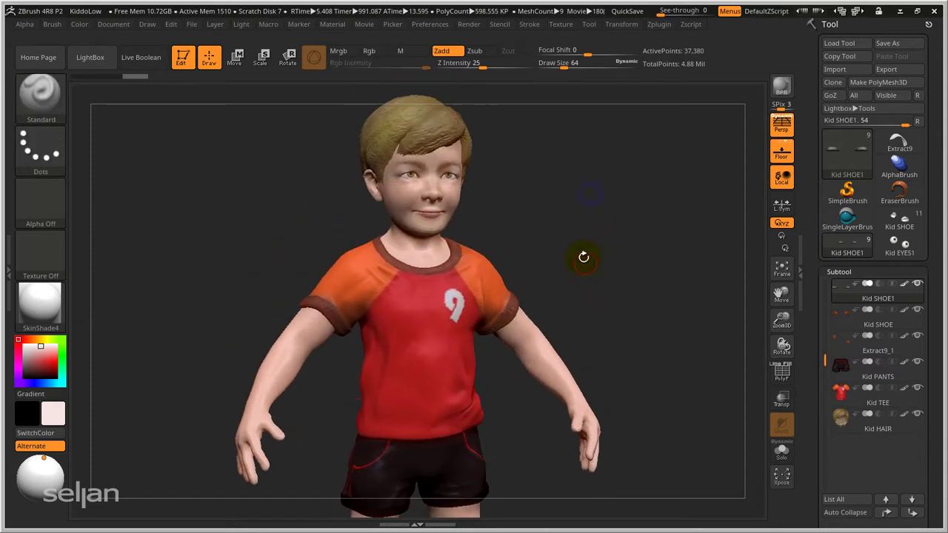
{"action": "mouse_move", "coordinate": [576, 197]}
{"action": "left_mouse_down"}
{"action": "mouse_move", "coordinate": [592, 221]}
{"action": "mouse_move", "coordinate": [576, 220]}
{"action": "mouse_move", "coordinate": [562, 201]}
{"action": "left_mouse_up"}
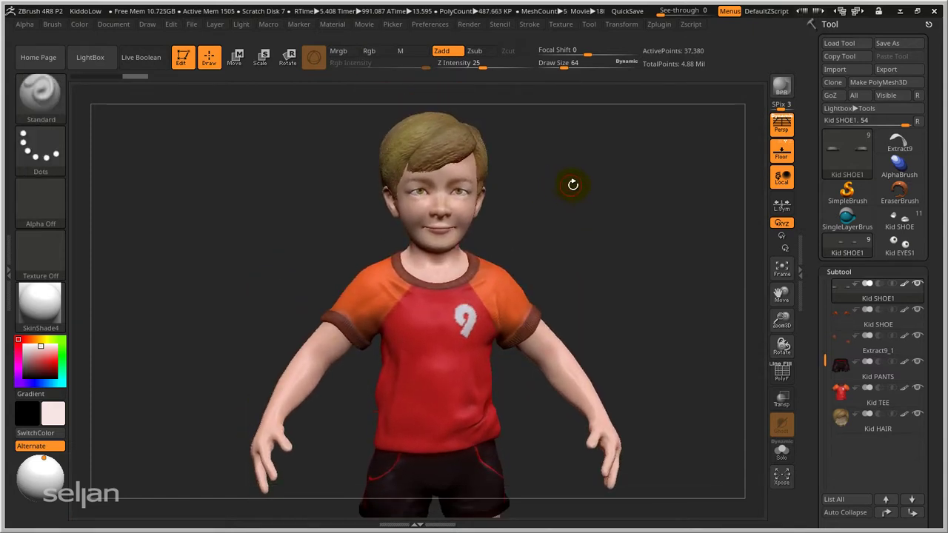
{"action": "left_click", "coordinate": [11, 270]}
{"action": "double_click", "coordinate": [9, 270]}
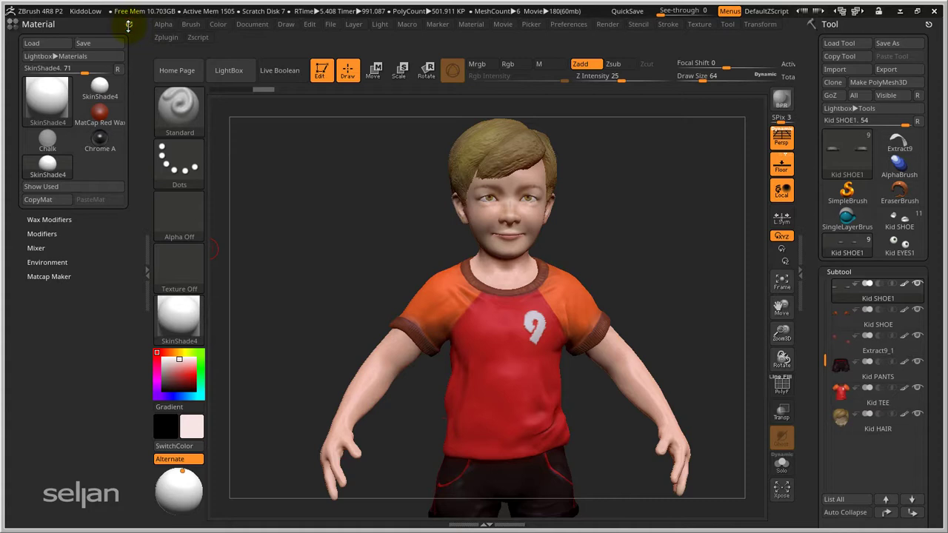
{"action": "left_click_drag", "start_coordinate": [129, 26], "coordinate": [397, 104]}
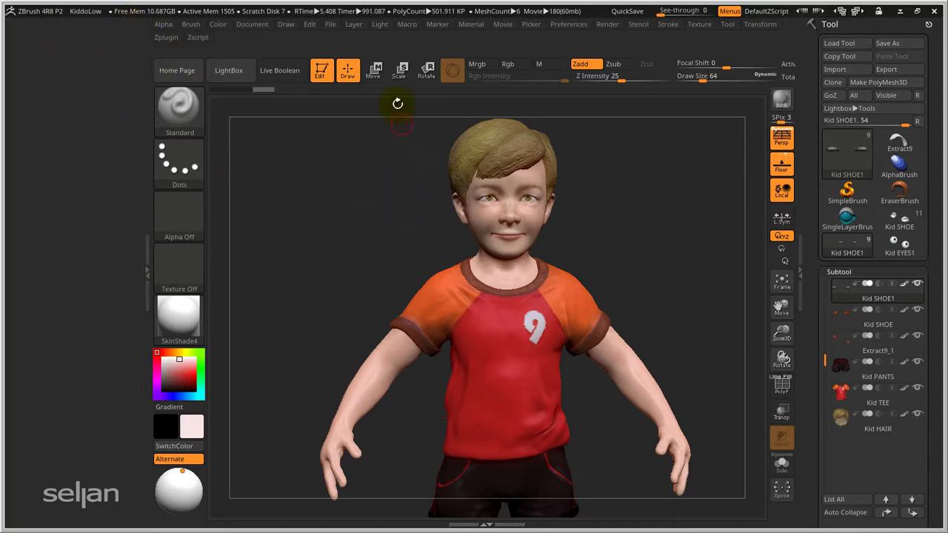
{"action": "left_click", "coordinate": [380, 24]}
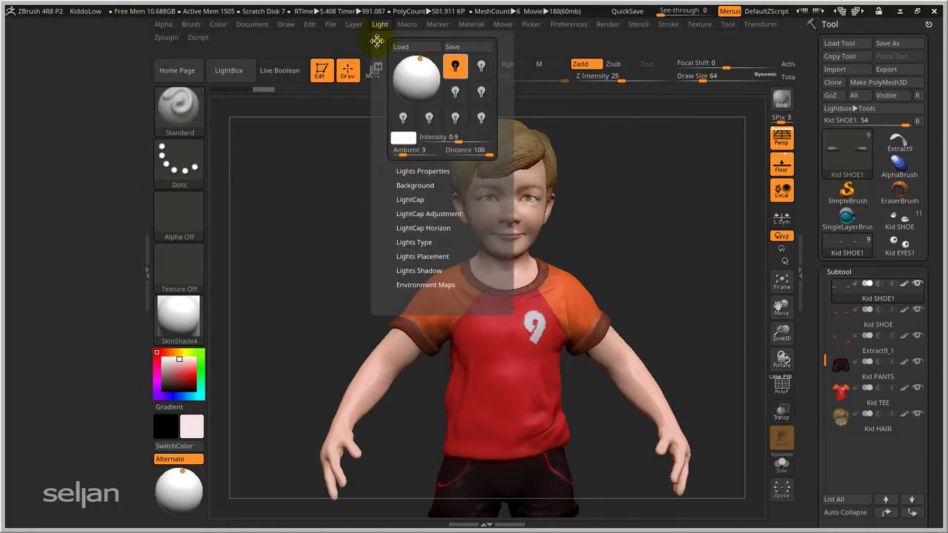
{"action": "left_click_drag", "start_coordinate": [377, 41], "coordinate": [26, 57]}
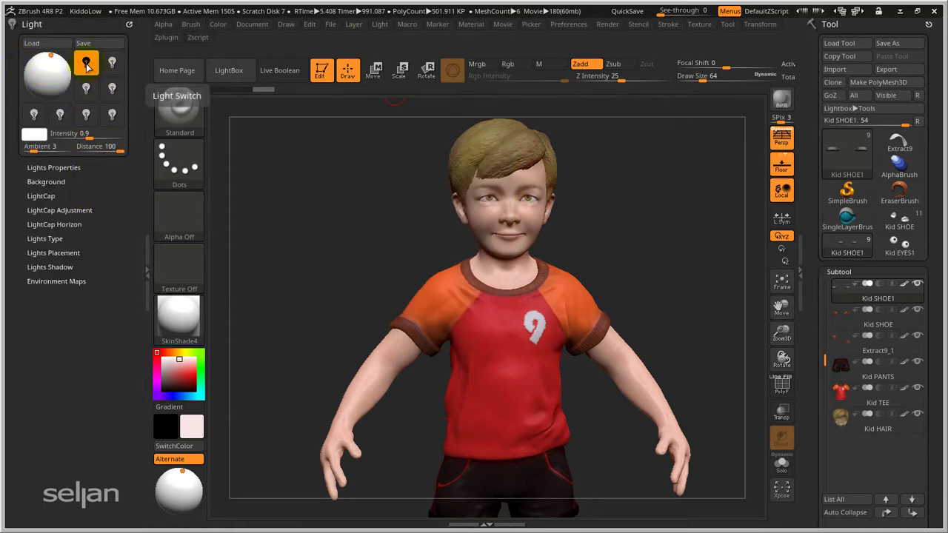
Reposition the first light near the upper part of the light placement sphere and set its intensity to 0.625
{"action": "mouse_move", "coordinate": [74, 68]}
{"action": "left_mouse_down"}
{"action": "mouse_move", "coordinate": [40, 58]}
{"action": "mouse_move", "coordinate": [46, 98]}
{"action": "mouse_move", "coordinate": [61, 96]}
{"action": "left_mouse_up"}
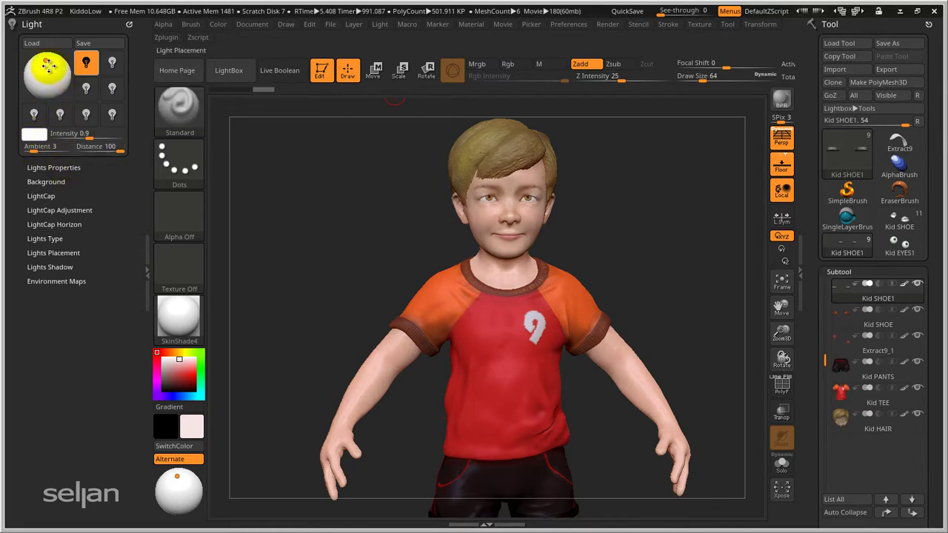
{"action": "left_click_drag", "start_coordinate": [48, 67], "coordinate": [53, 78]}
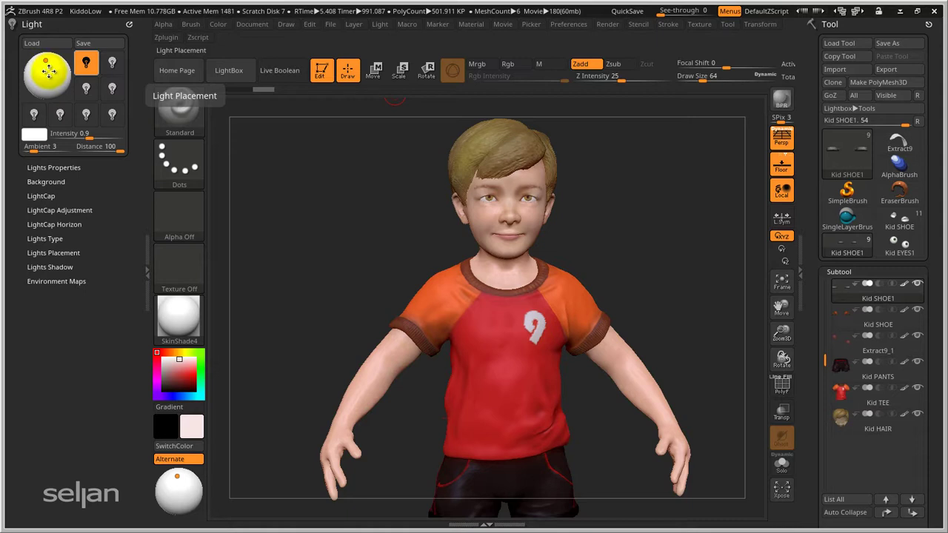
{"action": "mouse_move", "coordinate": [49, 71]}
{"action": "left_mouse_down"}
{"action": "mouse_move", "coordinate": [66, 75]}
{"action": "mouse_move", "coordinate": [37, 83]}
{"action": "mouse_move", "coordinate": [64, 70]}
{"action": "left_mouse_up"}
{"action": "mouse_move", "coordinate": [83, 134]}
{"action": "left_mouse_down"}
{"action": "mouse_move", "coordinate": [92, 136]}
{"action": "mouse_move", "coordinate": [83, 134]}
{"action": "left_mouse_up"}
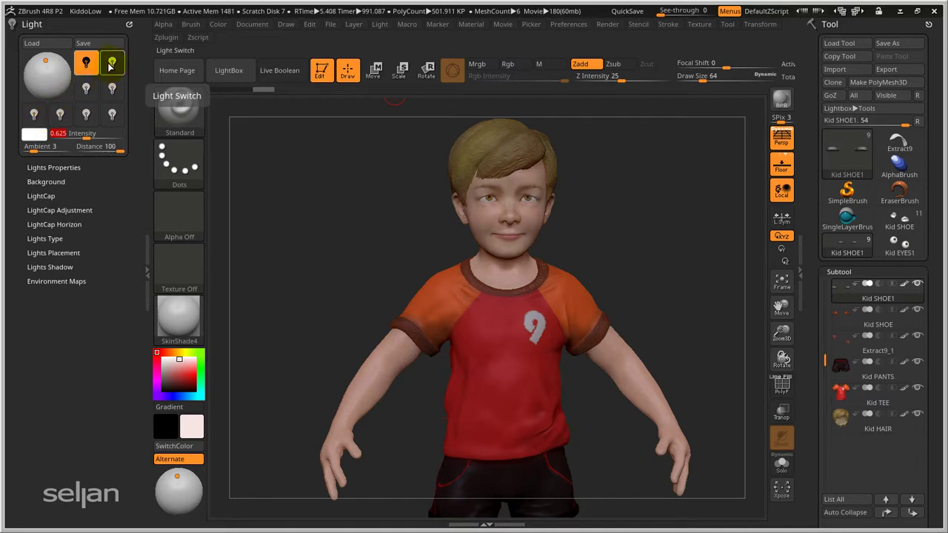
Switch on the second light, place it at the lower right of the light placement sphere, and reselect the first light
{"action": "left_click", "coordinate": [110, 63]}
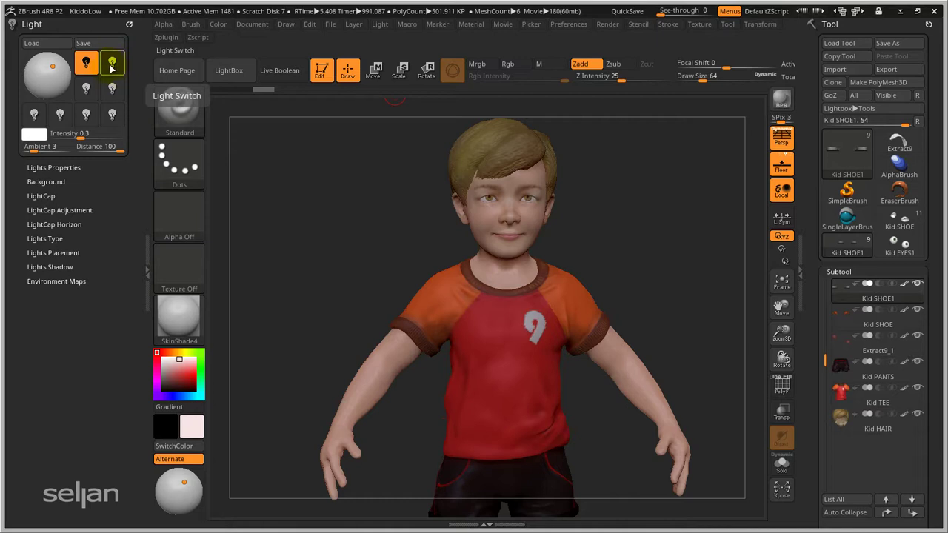
{"action": "left_click", "coordinate": [112, 65]}
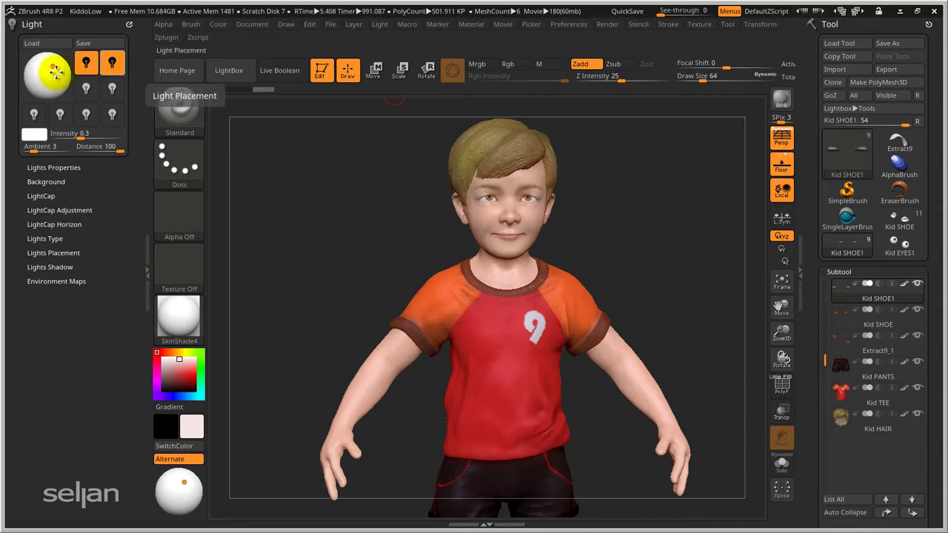
{"action": "left_click_drag", "start_coordinate": [41, 66], "coordinate": [53, 78]}
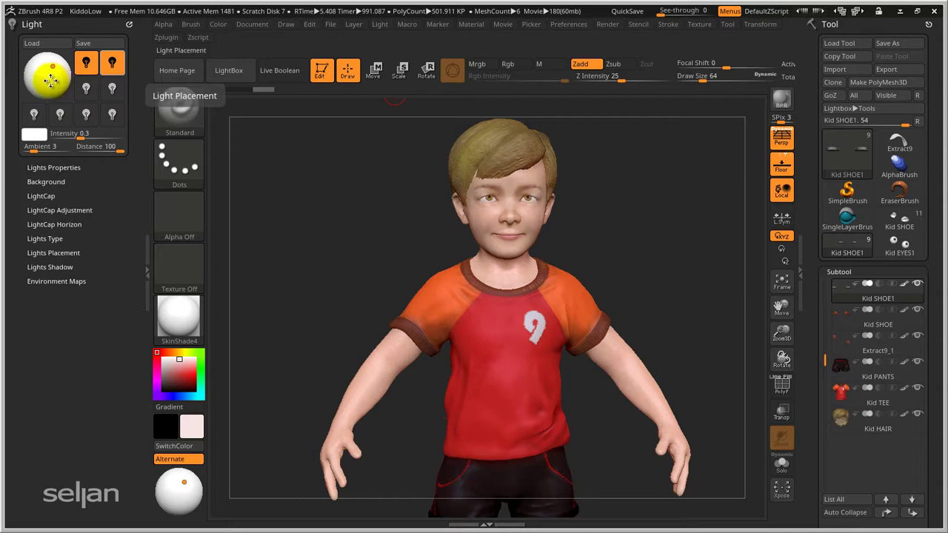
{"action": "left_click", "coordinate": [113, 60]}
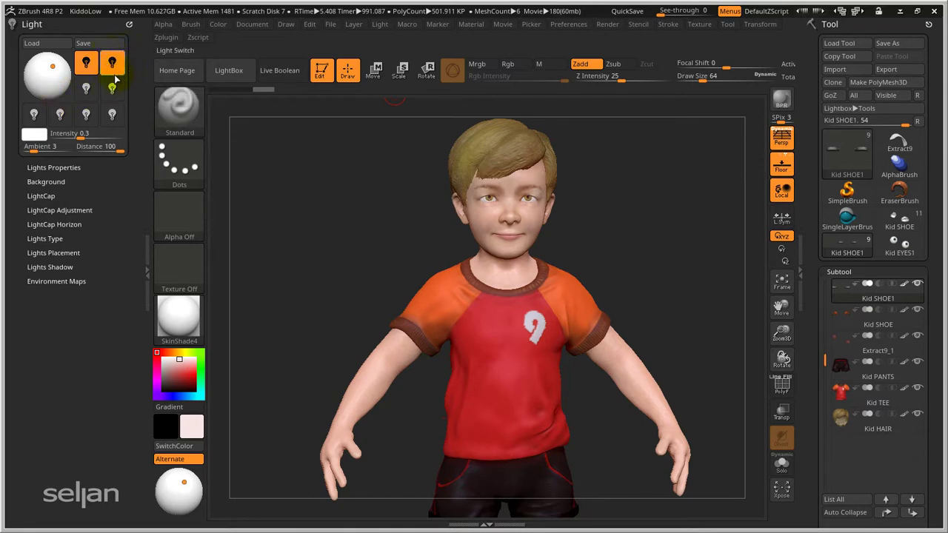
{"action": "mouse_move", "coordinate": [43, 82]}
{"action": "left_mouse_down"}
{"action": "mouse_move", "coordinate": [55, 69]}
{"action": "mouse_move", "coordinate": [40, 61]}
{"action": "mouse_move", "coordinate": [57, 85]}
{"action": "left_mouse_up"}
{"action": "left_click", "coordinate": [84, 65]}
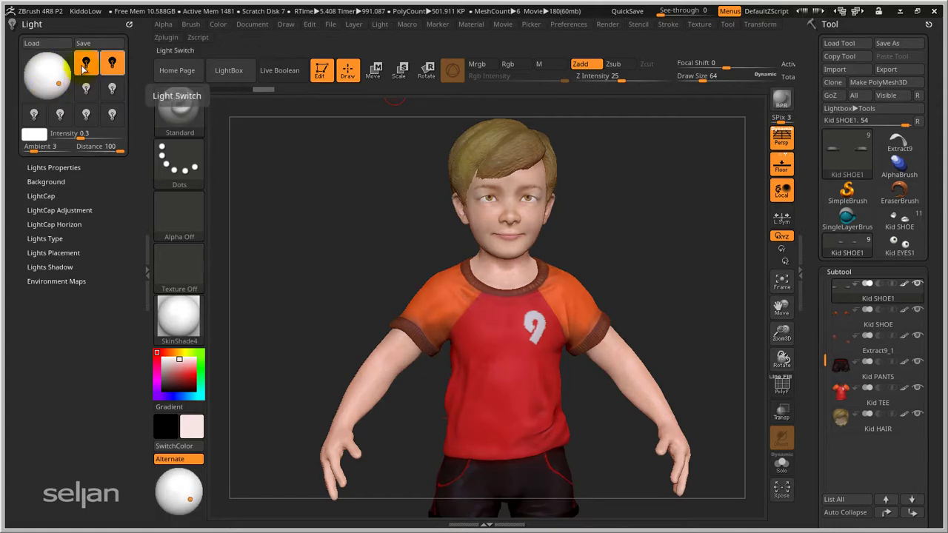
Nudge the first light near the top of the light placement sphere and move the second light to the sphere's lower-right edge
{"action": "left_click", "coordinate": [46, 61]}
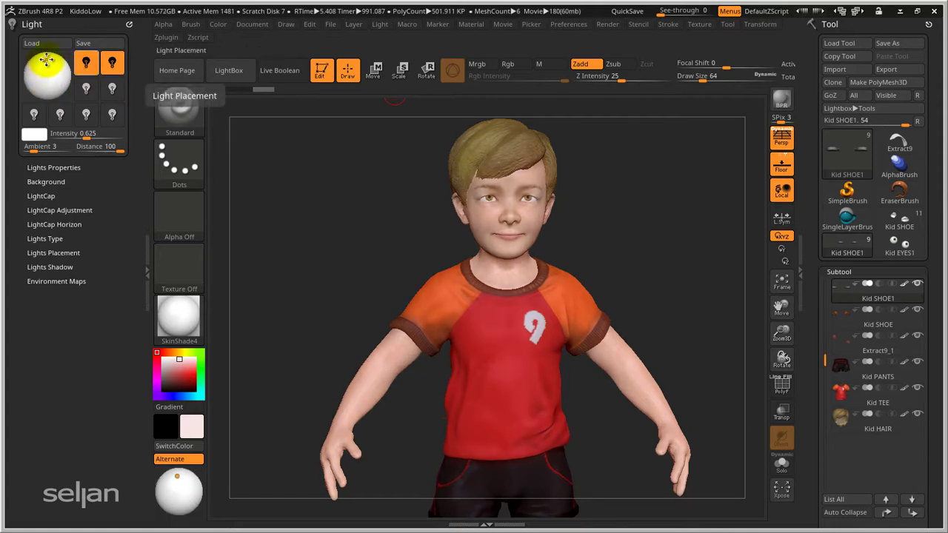
{"action": "left_click_drag", "start_coordinate": [46, 61], "coordinate": [42, 82]}
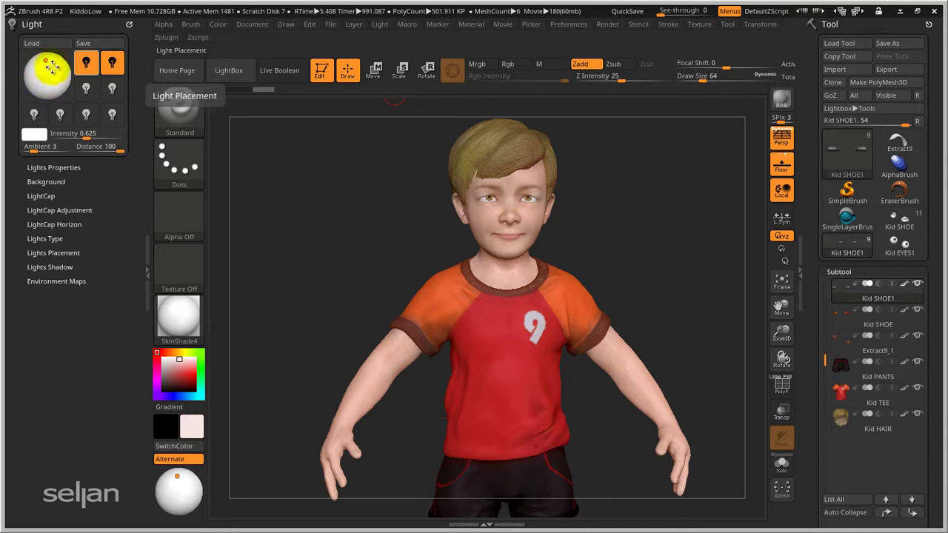
{"action": "left_click", "coordinate": [112, 65]}
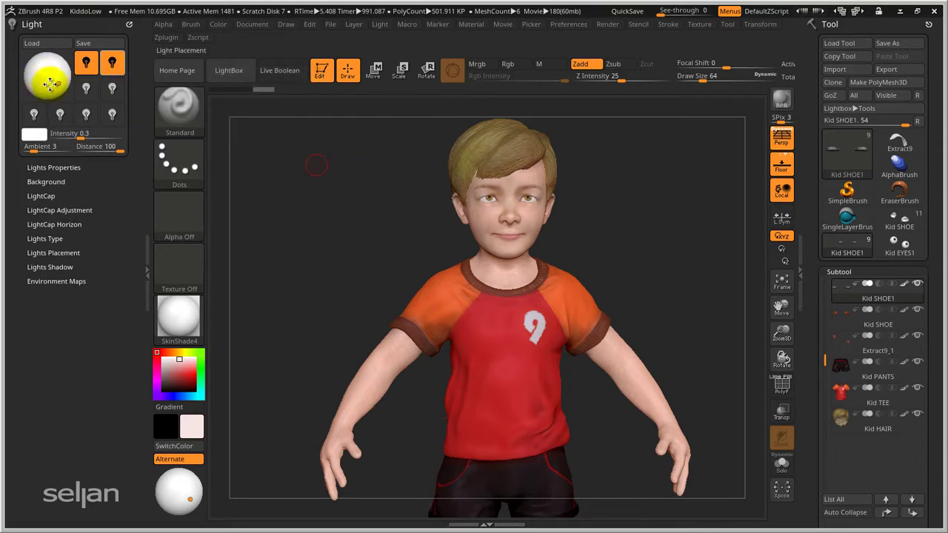
{"action": "left_click", "coordinate": [61, 113]}
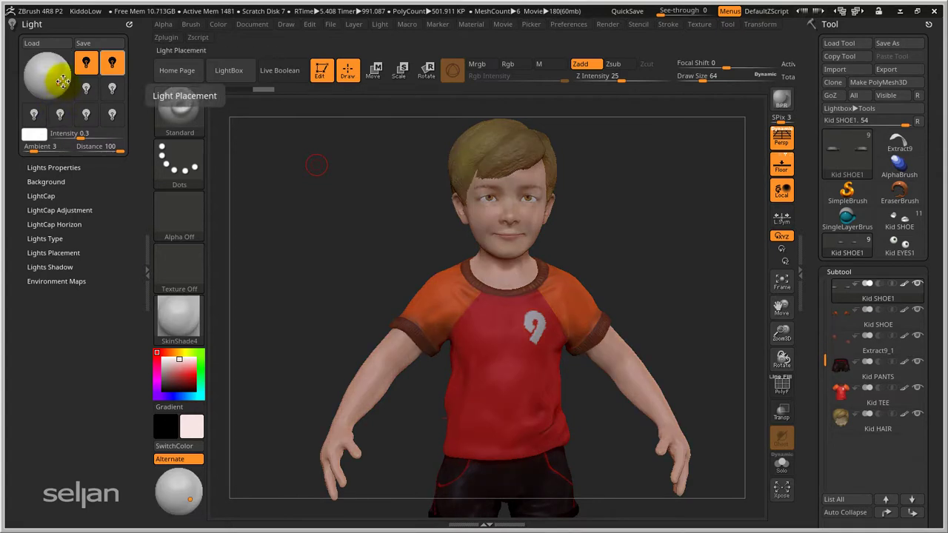
{"action": "left_click_drag", "start_coordinate": [56, 84], "coordinate": [59, 86]}
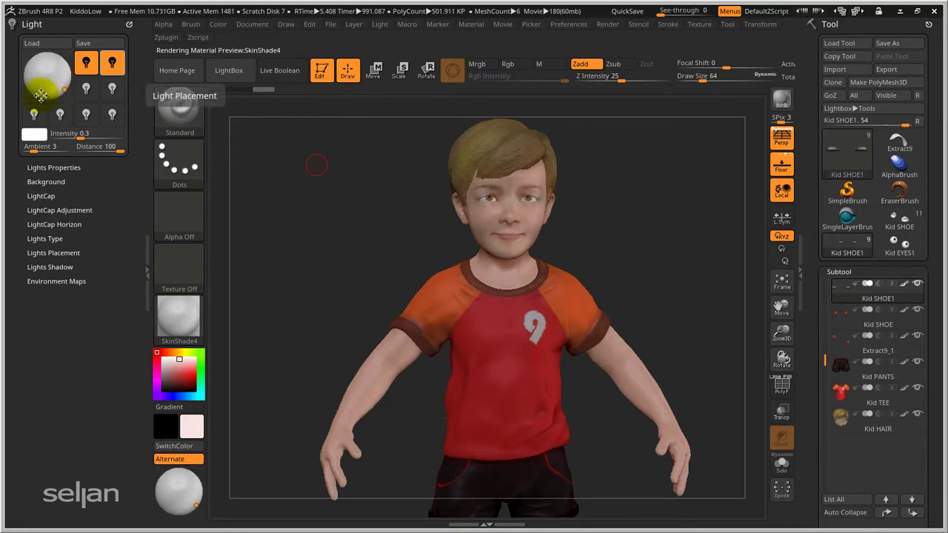
Try a saturated blue colour (0, 100, 255) on the second light with an intensity of 0.99334
{"action": "left_click", "coordinate": [33, 135]}
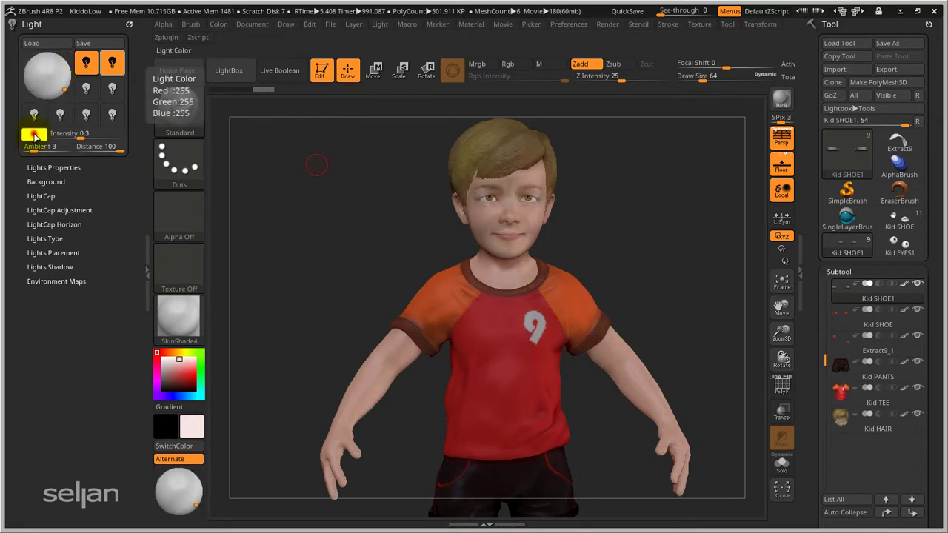
{"action": "left_click", "coordinate": [141, 227]}
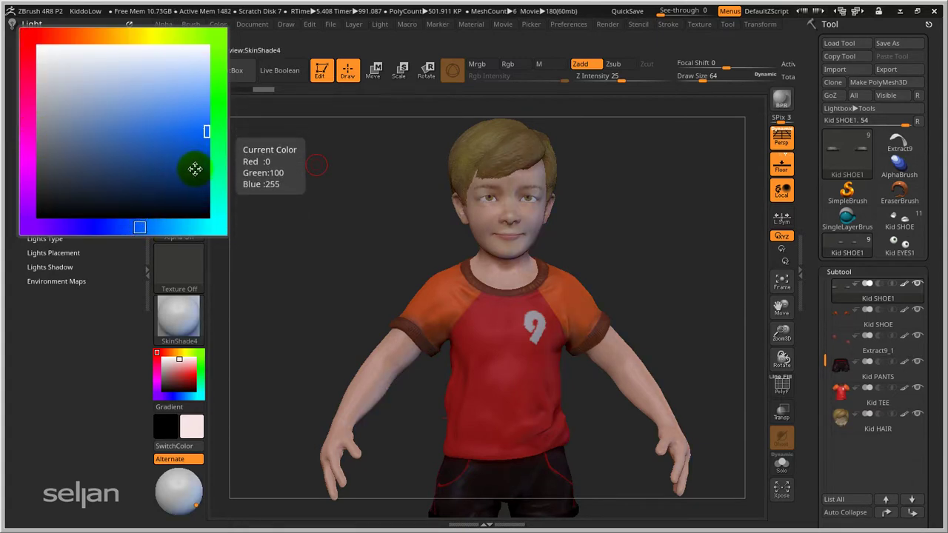
{"action": "left_click", "coordinate": [194, 166]}
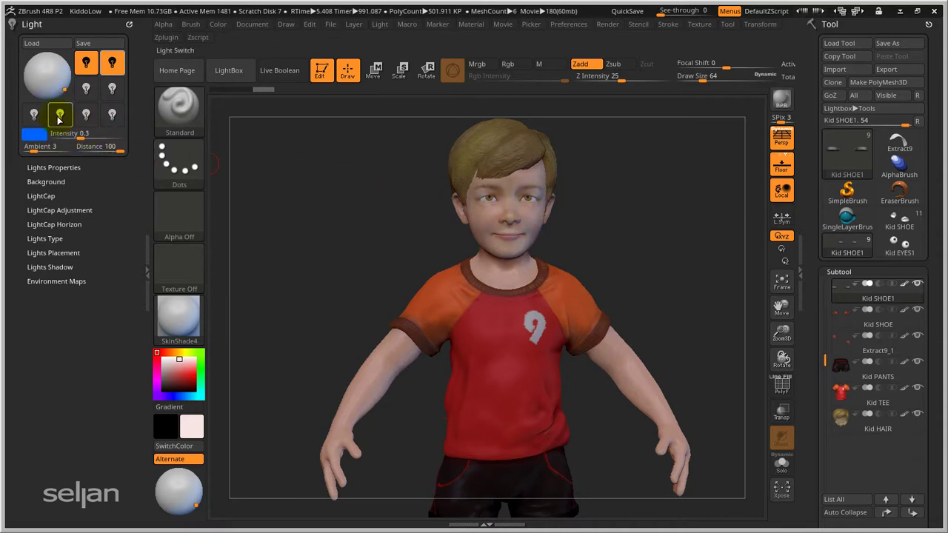
{"action": "mouse_move", "coordinate": [72, 134]}
{"action": "left_mouse_down"}
{"action": "mouse_move", "coordinate": [99, 135]}
{"action": "mouse_move", "coordinate": [87, 135]}
{"action": "left_mouse_up"}
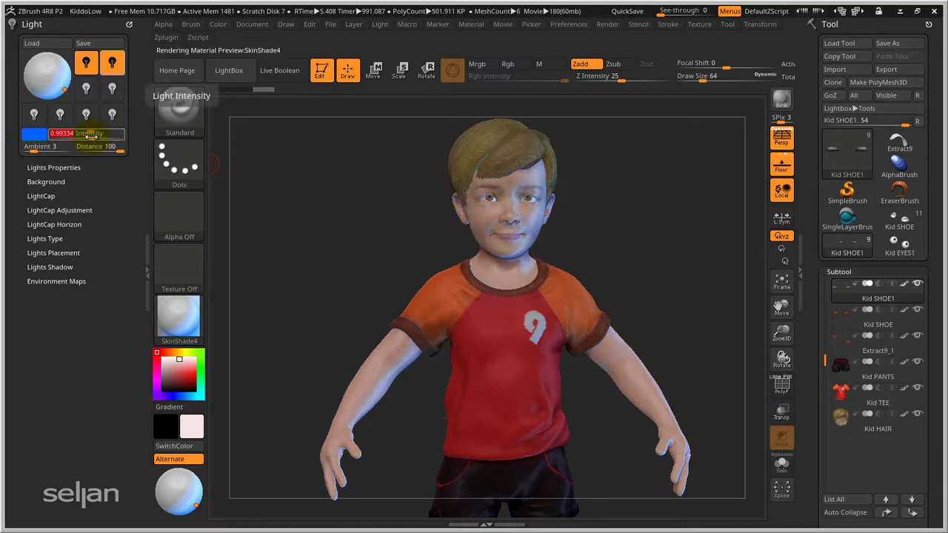
Change the second light's colour to orange and set its intensity to 0.43424
{"action": "left_click", "coordinate": [33, 134]}
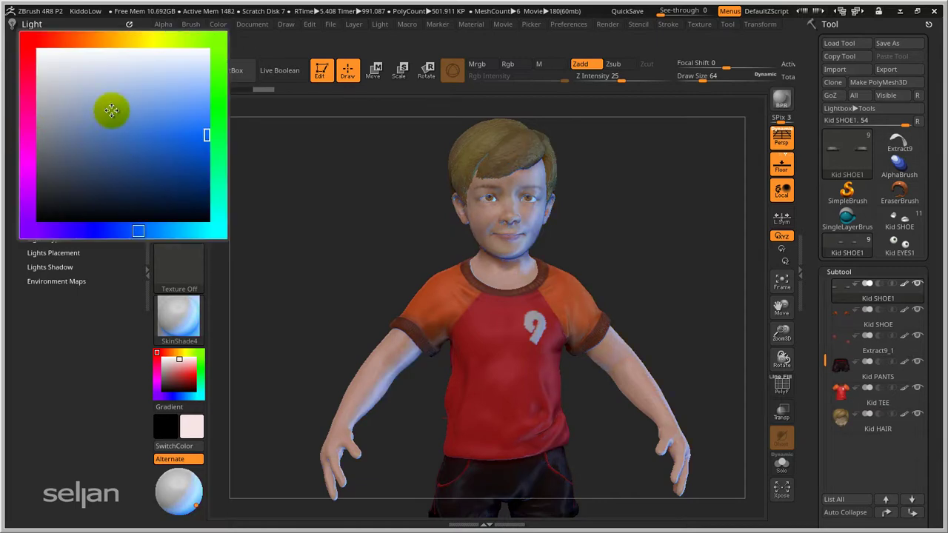
{"action": "left_click", "coordinate": [83, 39]}
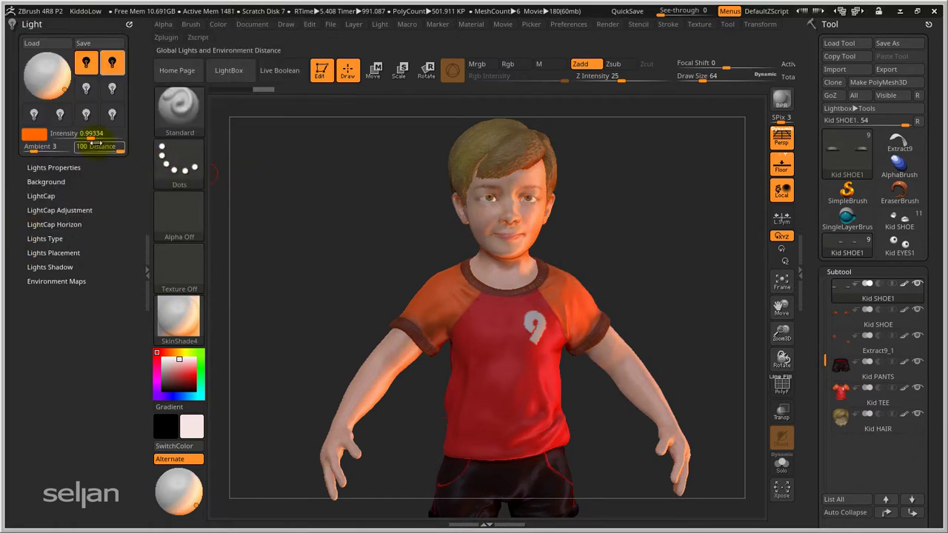
{"action": "left_click_drag", "start_coordinate": [97, 140], "coordinate": [82, 134]}
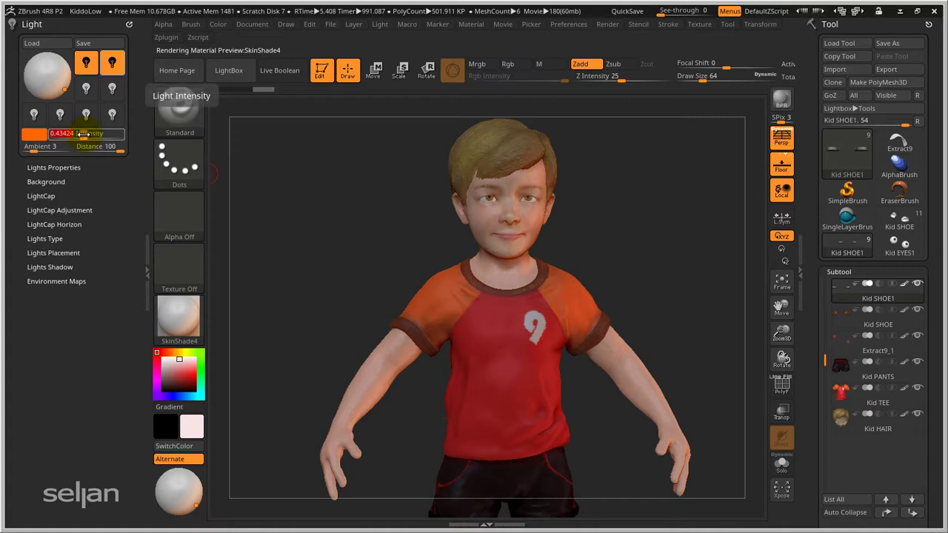
Set the first light's intensity to 0.9327 and shift it slightly near the top of the placement sphere
{"action": "left_click", "coordinate": [86, 63]}
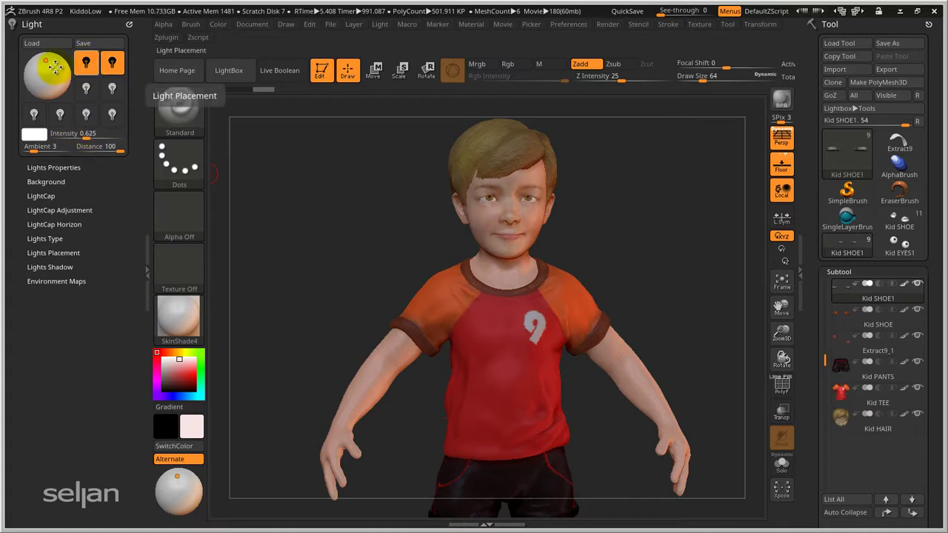
{"action": "left_click_drag", "start_coordinate": [80, 136], "coordinate": [85, 136]}
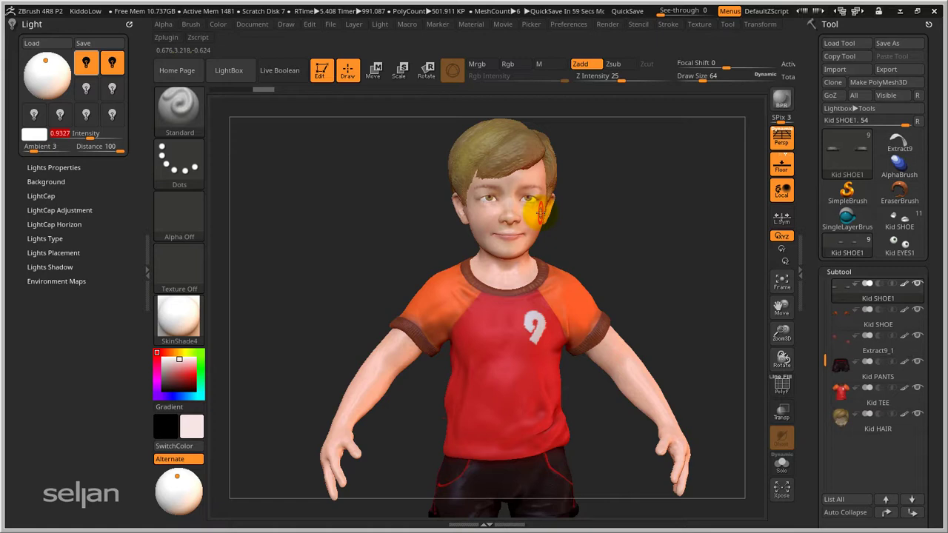
{"action": "mouse_move", "coordinate": [40, 70]}
{"action": "left_mouse_down"}
{"action": "mouse_move", "coordinate": [45, 88]}
{"action": "mouse_move", "coordinate": [44, 68]}
{"action": "left_mouse_up"}
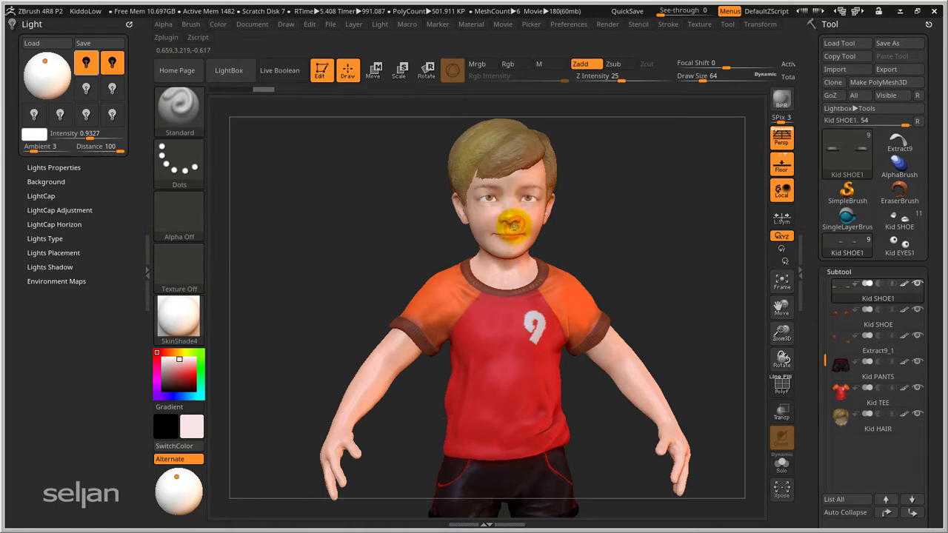
{"action": "left_click", "coordinate": [178, 318]}
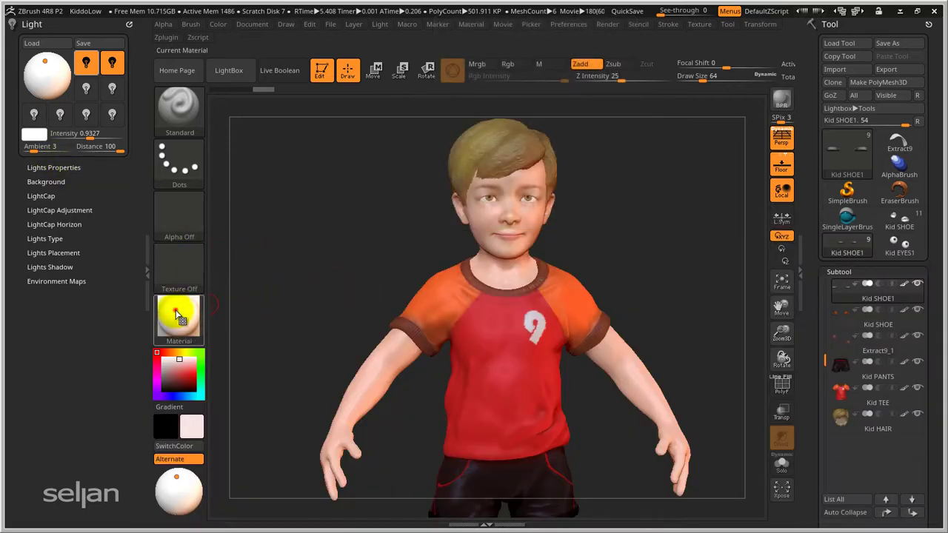
{"action": "left_click", "coordinate": [178, 315]}
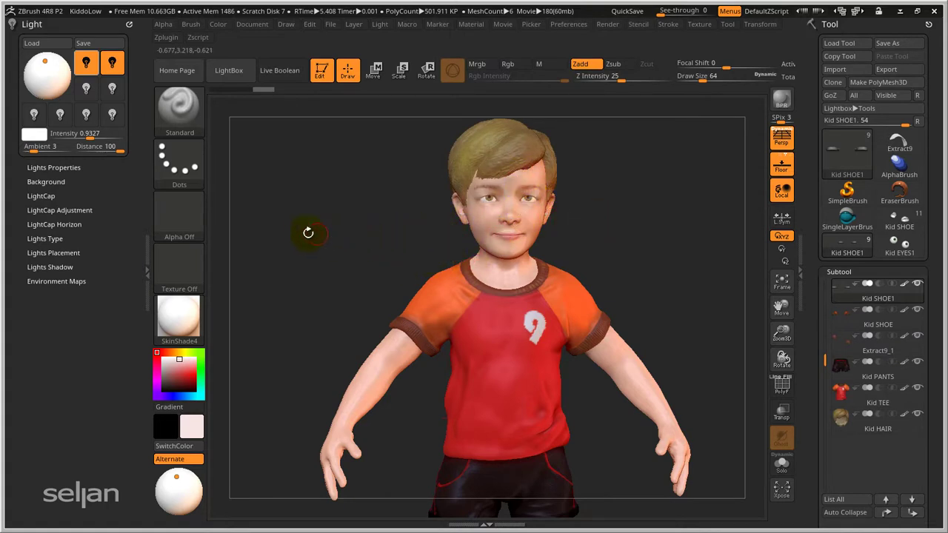
Collapse the Light palette, dock the Material palette in the side tray, and expand the Modifiers of SkinShade4
{"action": "left_click", "coordinate": [56, 23]}
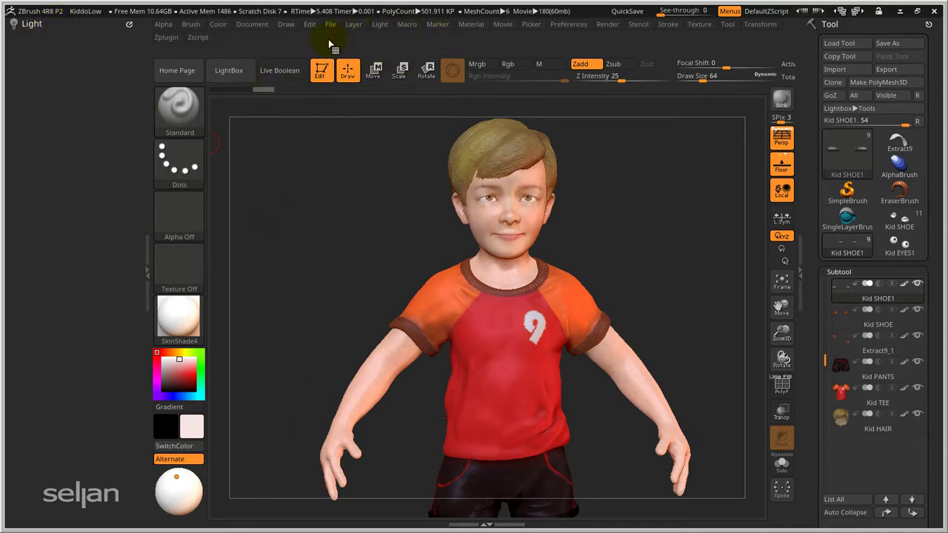
{"action": "left_click", "coordinate": [471, 24]}
{"action": "left_click_drag", "start_coordinate": [464, 37], "coordinate": [50, 80]}
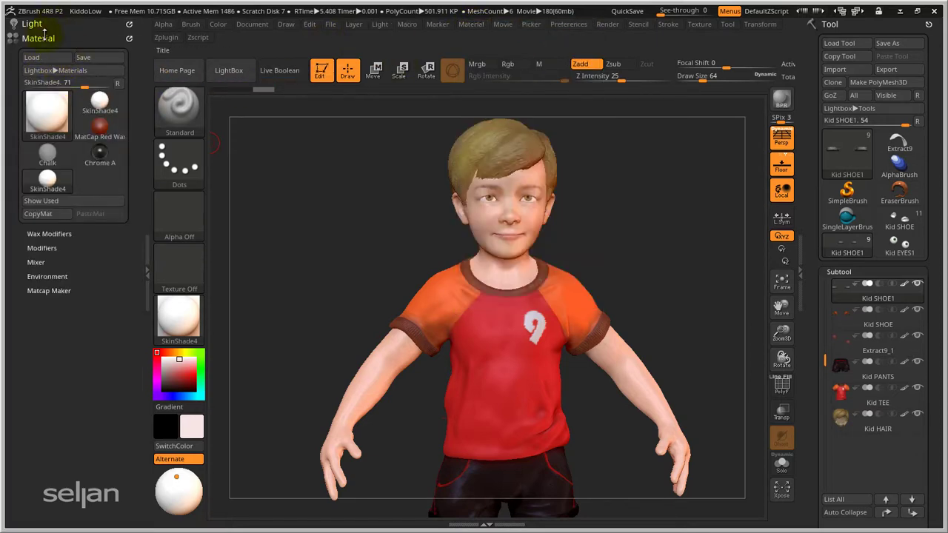
{"action": "left_click", "coordinate": [43, 248]}
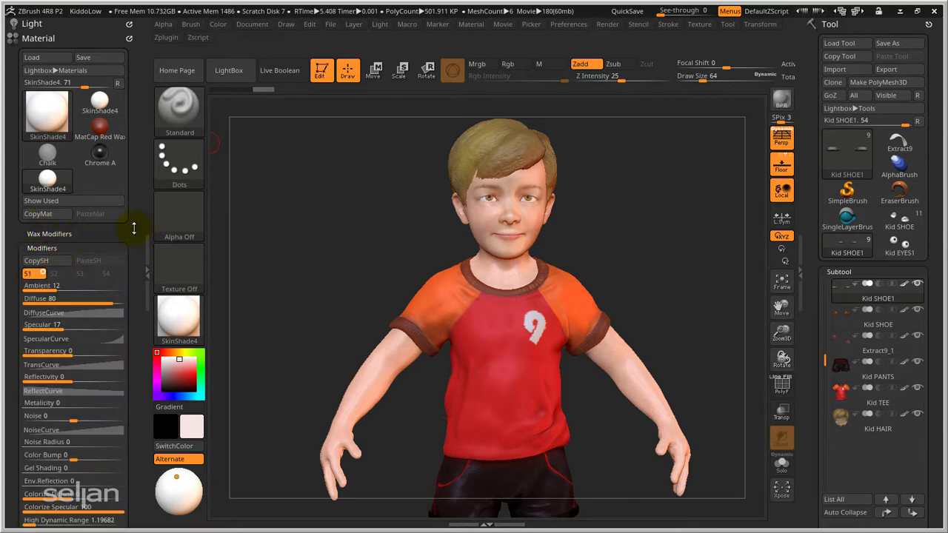
Set the Specular of the SkinShade4 material to 28, check it on the rotated character, and consult the Noise Curve help
{"action": "left_click_drag", "start_coordinate": [134, 229], "coordinate": [135, 83]}
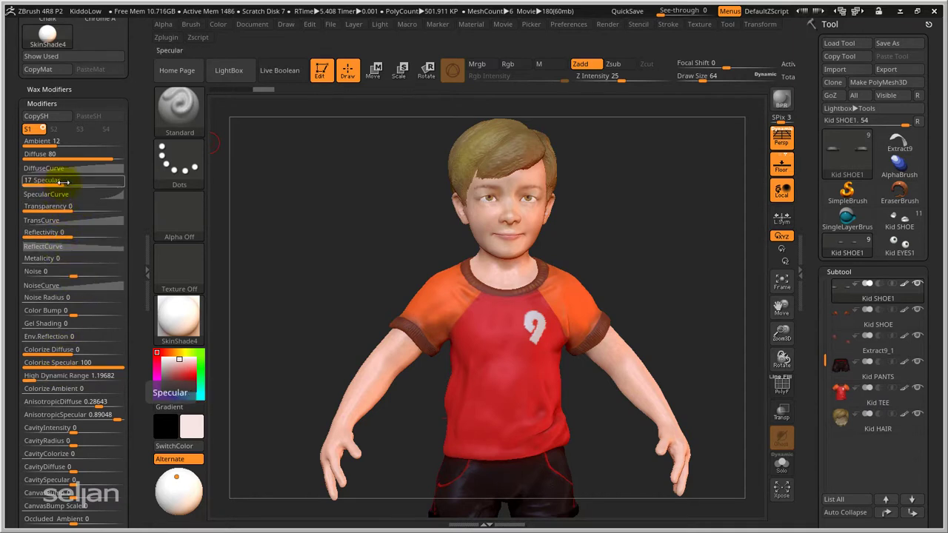
{"action": "left_click_drag", "start_coordinate": [65, 182], "coordinate": [67, 182]}
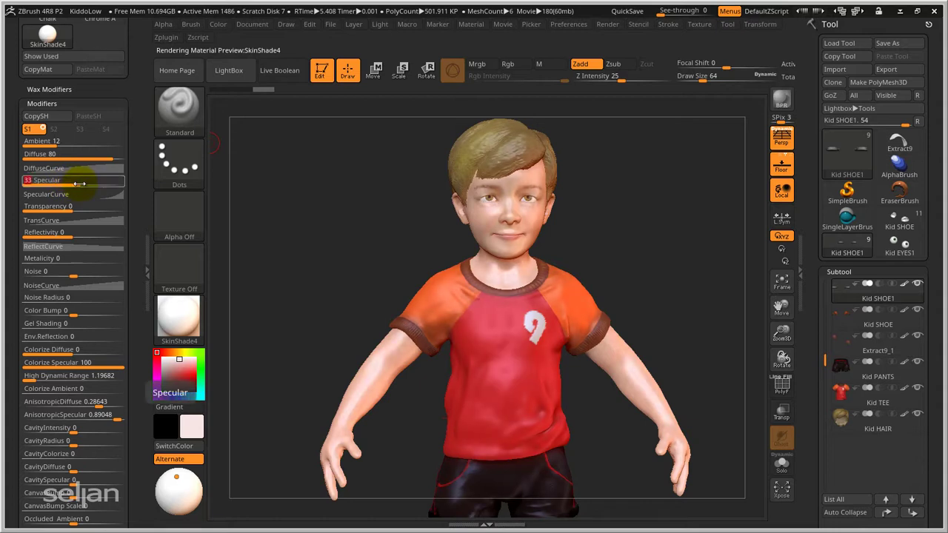
{"action": "left_click_drag", "start_coordinate": [78, 182], "coordinate": [74, 182]}
{"action": "left_click_drag", "start_coordinate": [343, 236], "coordinate": [392, 245]}
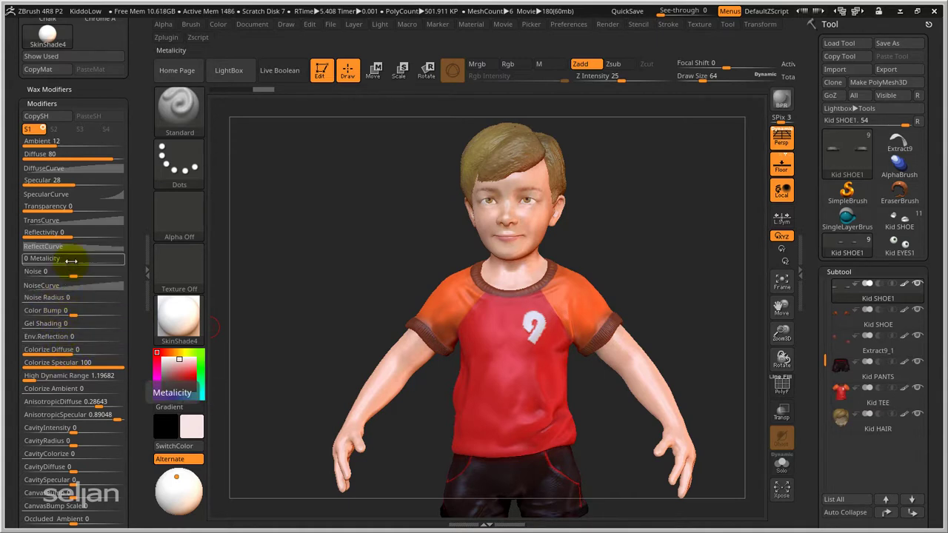
{"action": "key", "text": "ctrl"}
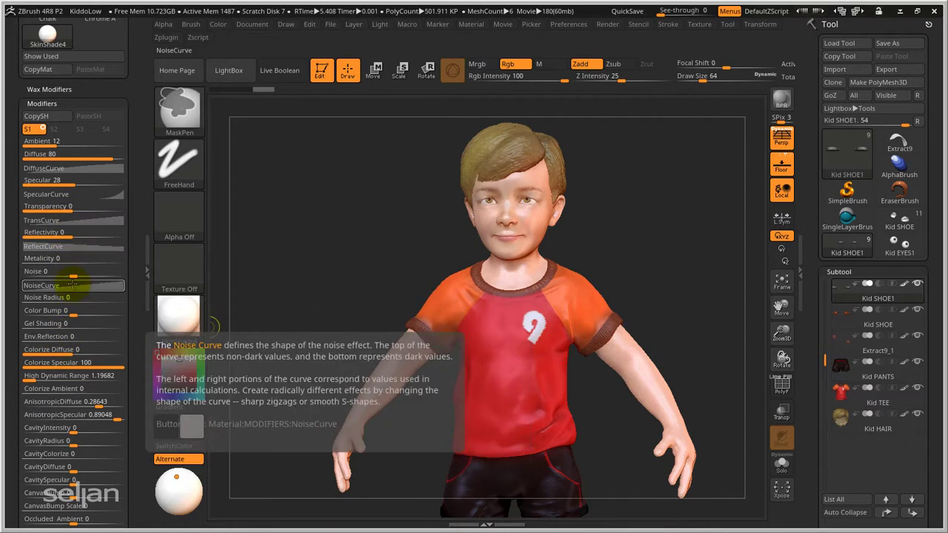
Set the SkinShade4 material's Ambient to 18 and, after trying stronger and weaker shading, its Diffuse to 71
{"action": "mouse_move", "coordinate": [56, 141]}
{"action": "left_mouse_down"}
{"action": "mouse_move", "coordinate": [77, 145]}
{"action": "mouse_move", "coordinate": [60, 143]}
{"action": "left_mouse_up"}
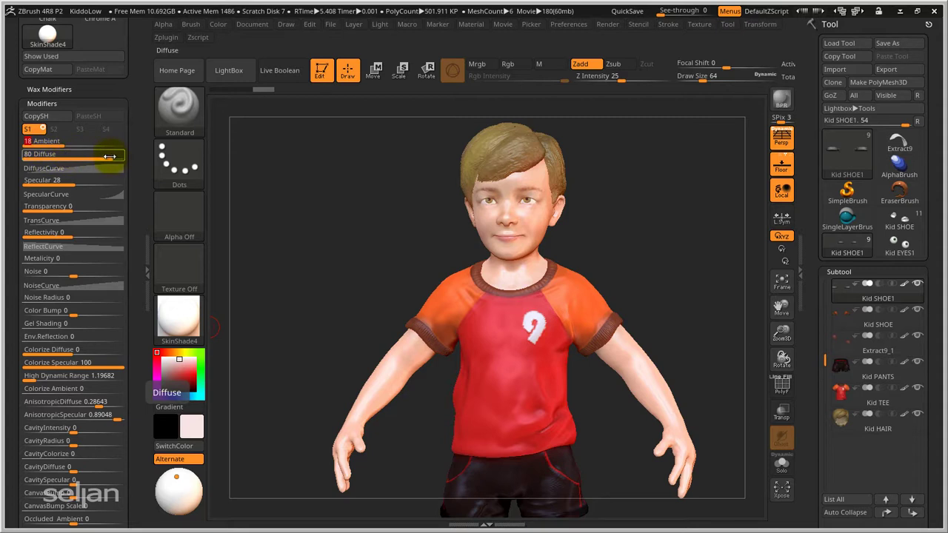
{"action": "left_click_drag", "start_coordinate": [109, 156], "coordinate": [111, 160]}
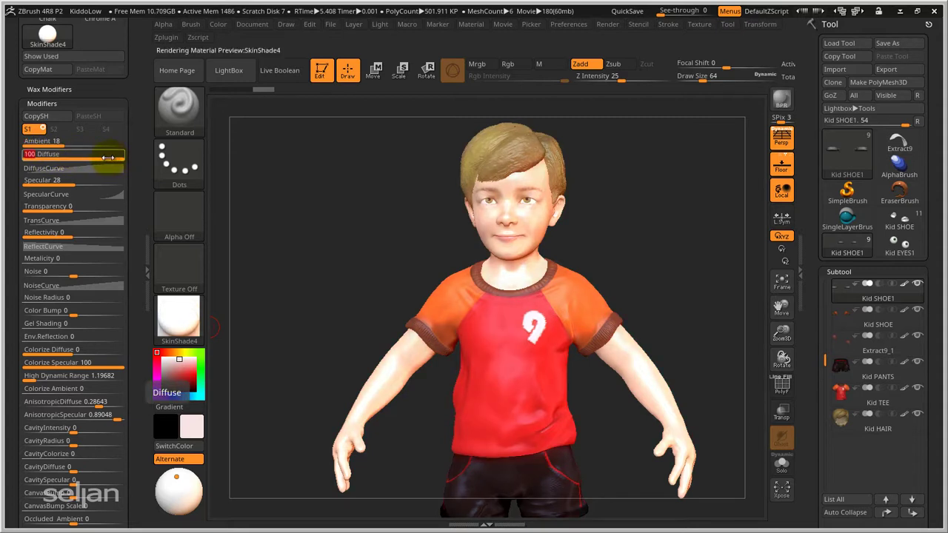
{"action": "left_click_drag", "start_coordinate": [107, 157], "coordinate": [62, 159]}
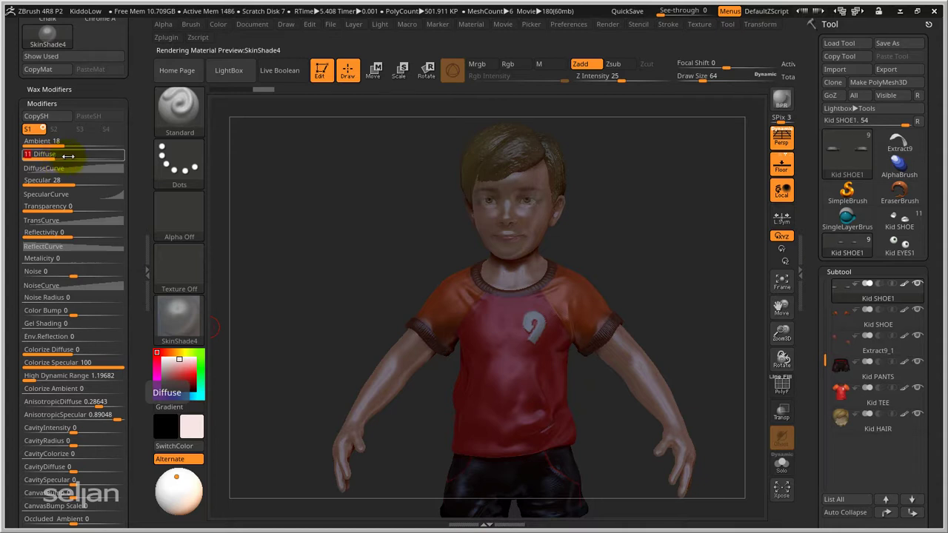
{"action": "left_click_drag", "start_coordinate": [65, 158], "coordinate": [105, 158]}
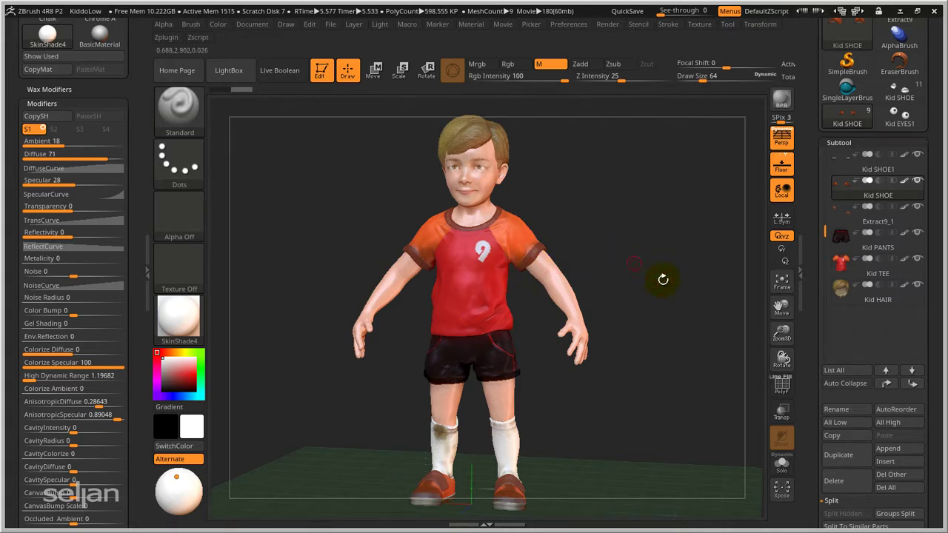
Insert a Sphere3D subtool below Kid SHOE and fill it with the ReflectRed material
{"action": "left_click", "coordinate": [893, 460]}
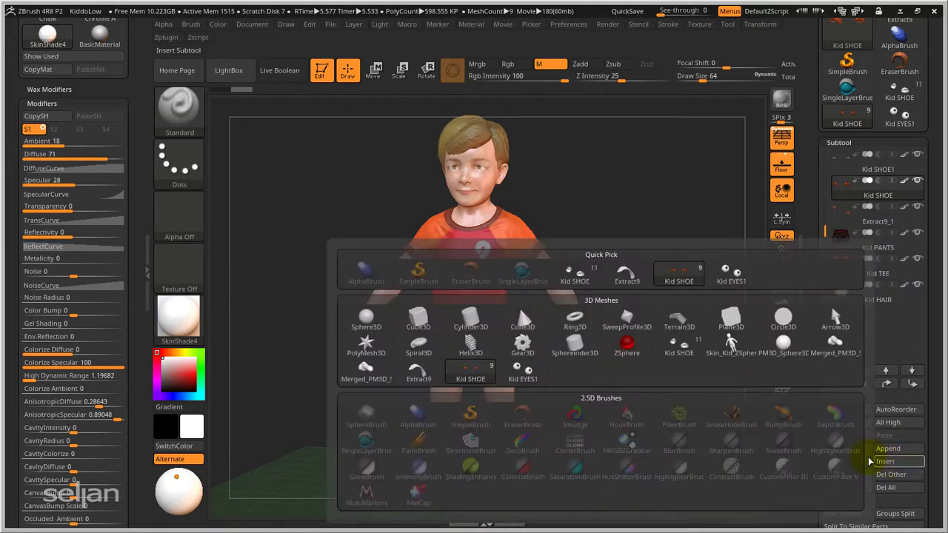
{"action": "left_click", "coordinate": [355, 319]}
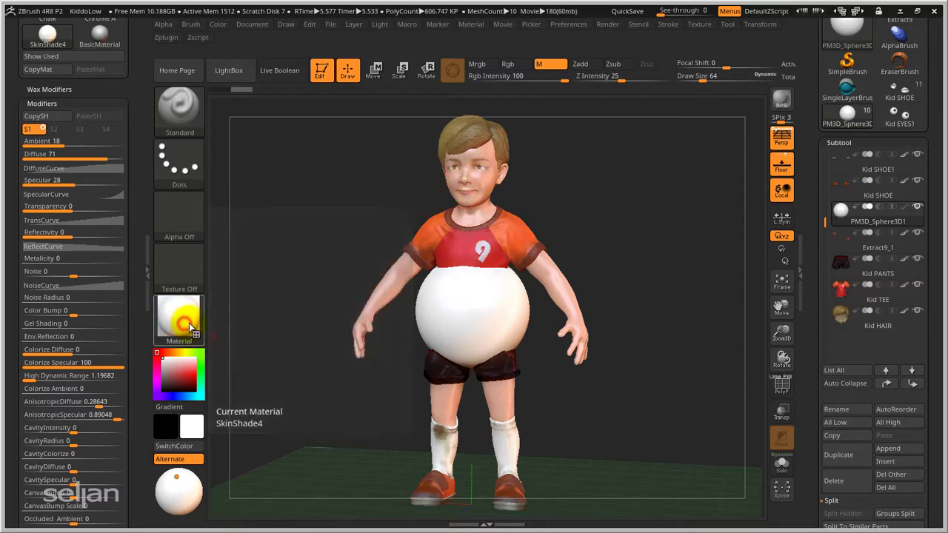
{"action": "left_click", "coordinate": [189, 323]}
{"action": "left_click", "coordinate": [433, 348]}
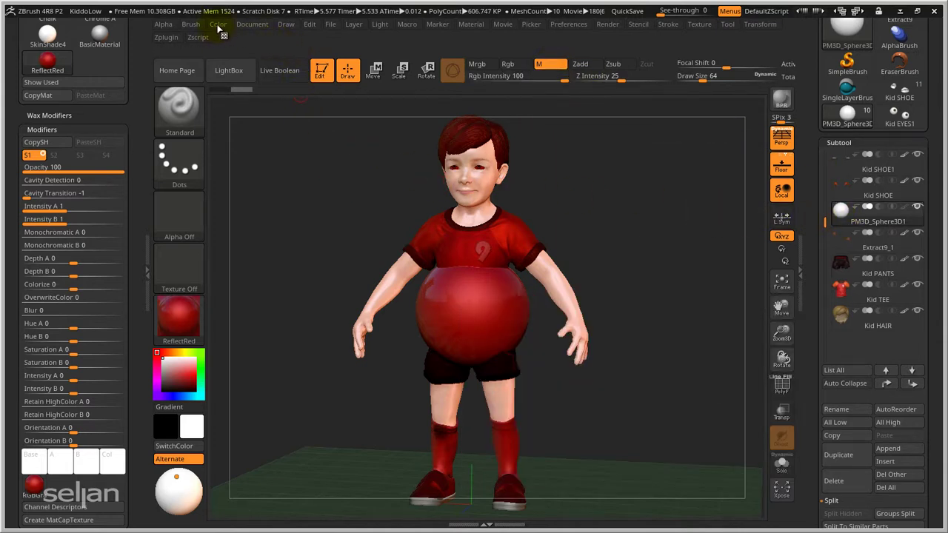
{"action": "left_click", "coordinate": [218, 25]}
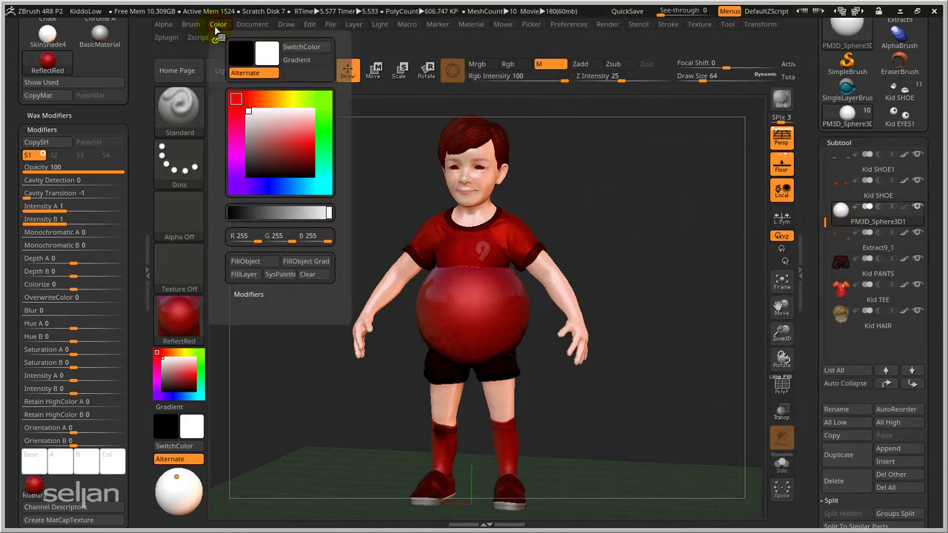
{"action": "left_click", "coordinate": [263, 265]}
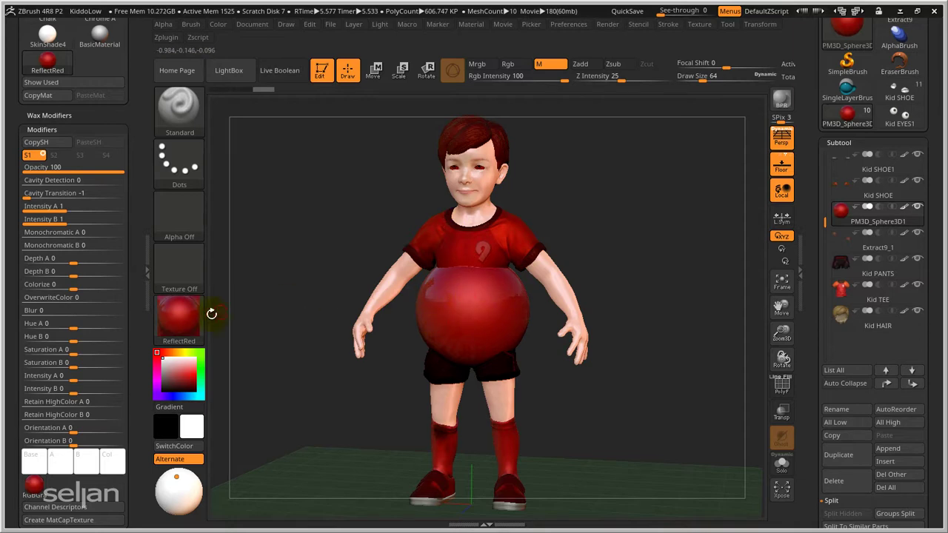
Switch the current material back to SkinShade4 for the rest of the character
{"action": "left_click", "coordinate": [184, 323]}
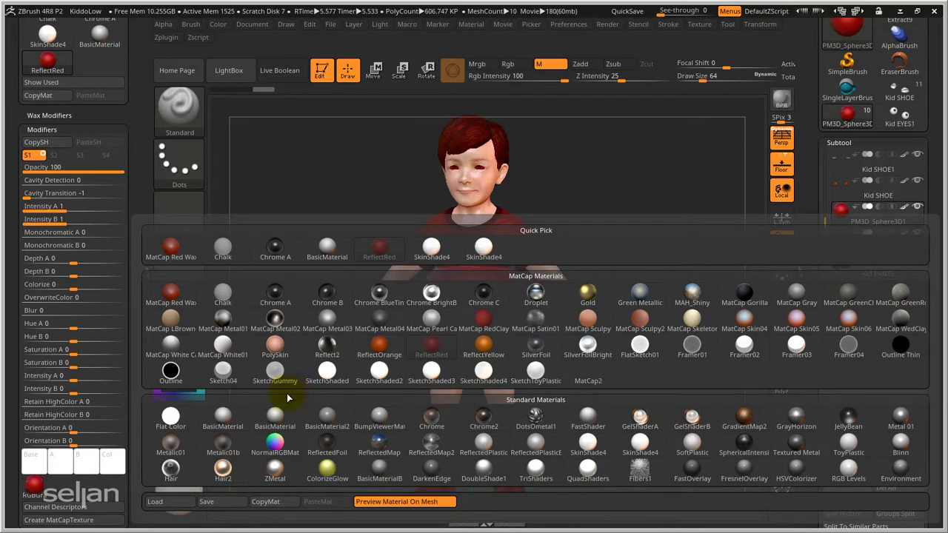
{"action": "left_click", "coordinate": [586, 443]}
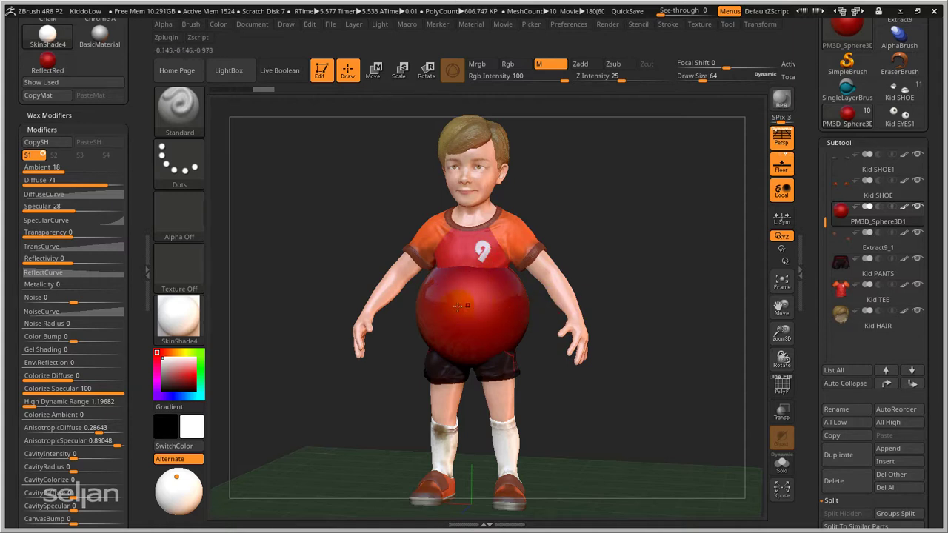
Shrink the red sphere and position it over the boy's nose
{"action": "left_click", "coordinate": [218, 24]}
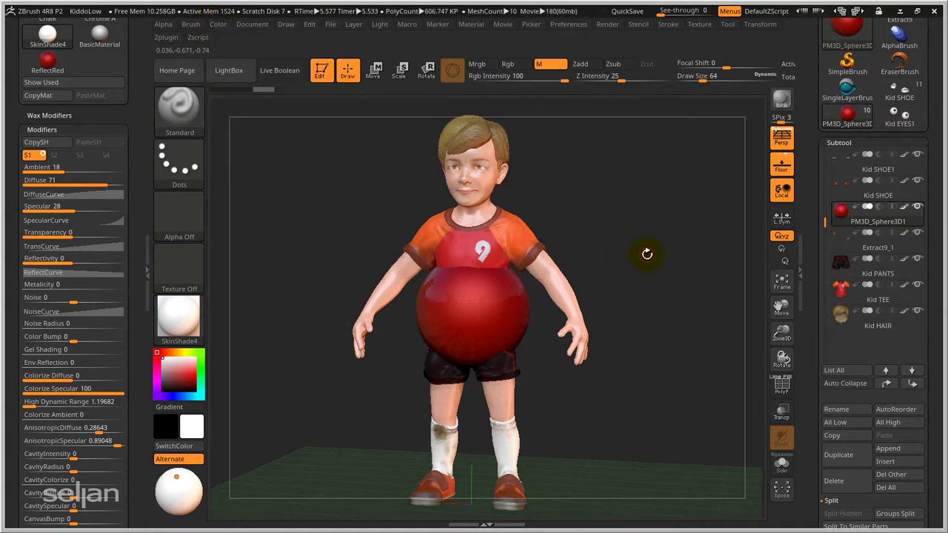
{"action": "left_click", "coordinate": [372, 69]}
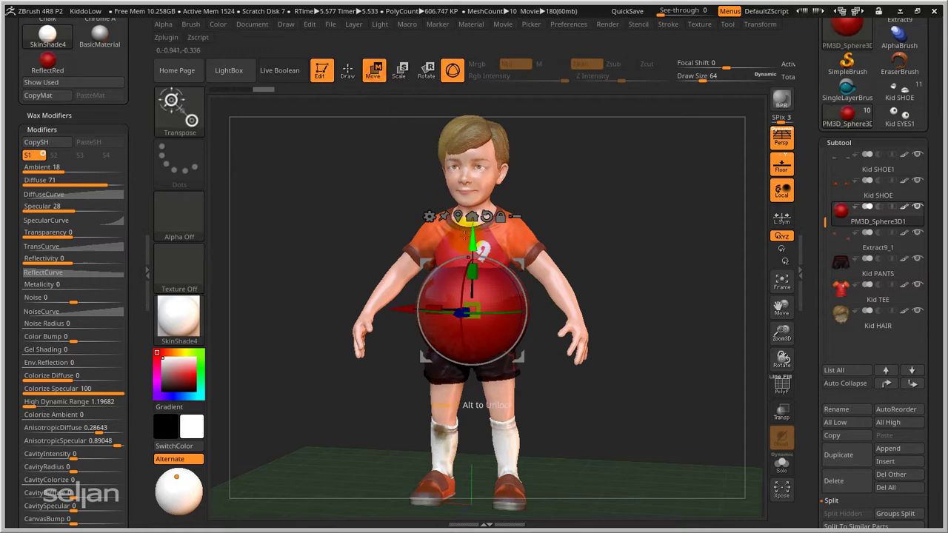
{"action": "left_click_drag", "start_coordinate": [482, 249], "coordinate": [417, 324]}
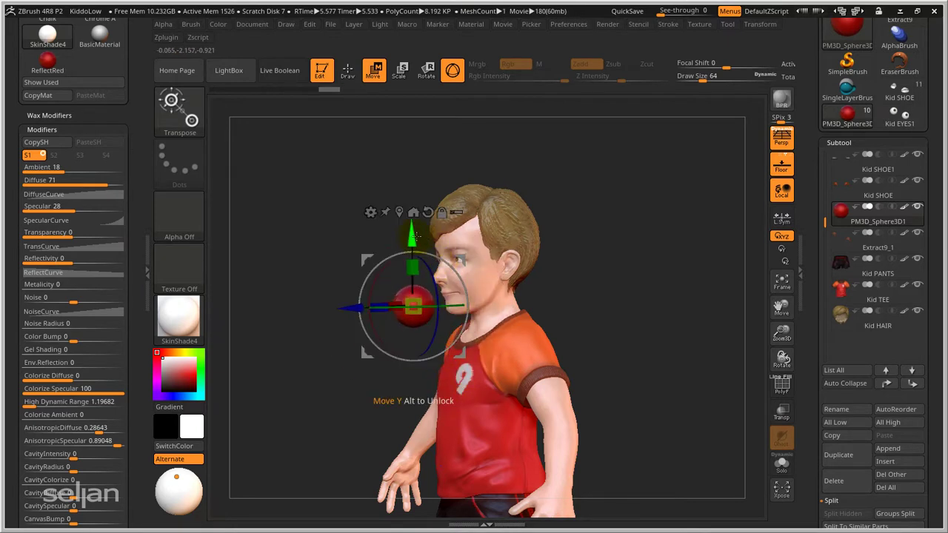
{"action": "mouse_move", "coordinate": [412, 290]}
{"action": "left_mouse_down"}
{"action": "mouse_move", "coordinate": [405, 278]}
{"action": "mouse_move", "coordinate": [430, 277]}
{"action": "mouse_move", "coordinate": [408, 274]}
{"action": "left_mouse_up"}
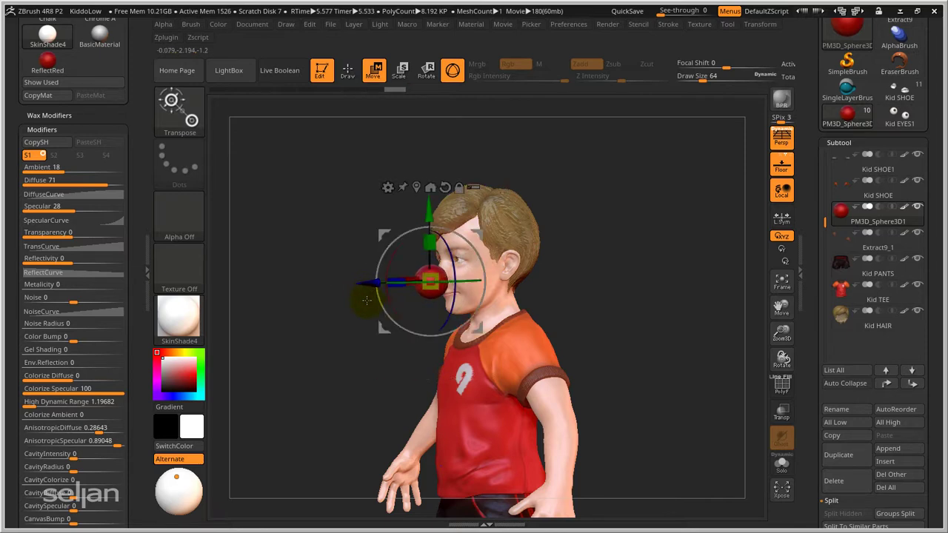
{"action": "left_click_drag", "start_coordinate": [371, 326], "coordinate": [651, 255]}
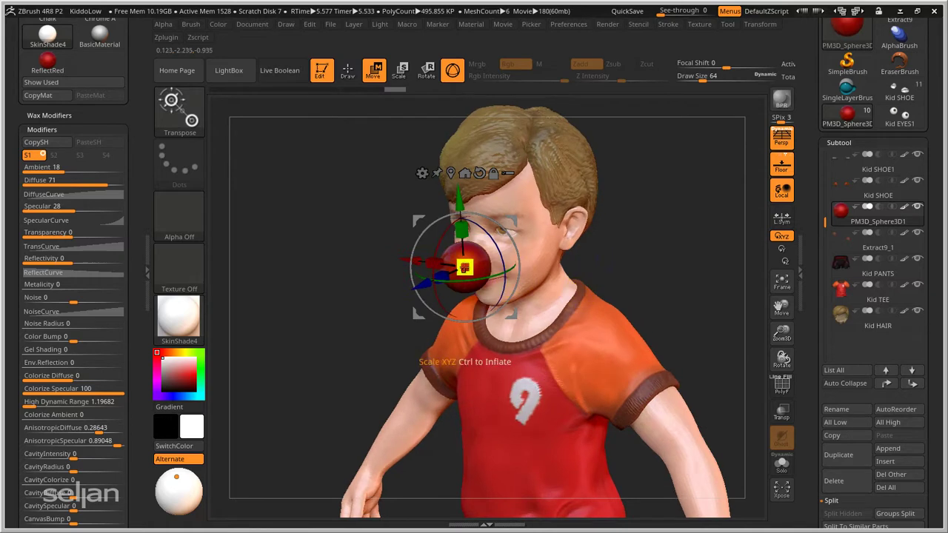
{"action": "left_click_drag", "start_coordinate": [462, 267], "coordinate": [465, 266]}
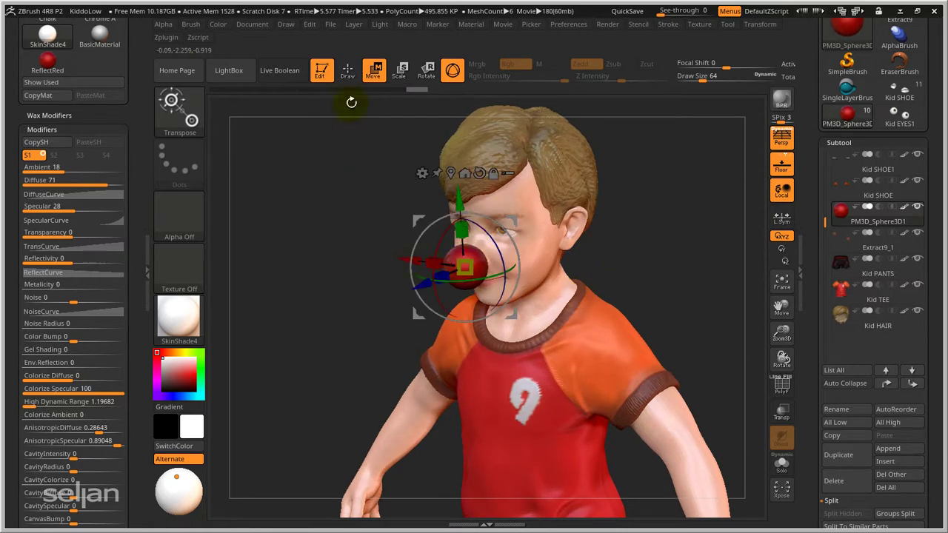
Leave the transform mode and render a close-up of the head and red sphere with BPR
{"action": "left_click", "coordinate": [348, 72]}
{"action": "mouse_move", "coordinate": [364, 207]}
{"action": "left_mouse_down"}
{"action": "mouse_move", "coordinate": [387, 197]}
{"action": "mouse_move", "coordinate": [390, 226]}
{"action": "mouse_move", "coordinate": [317, 282]}
{"action": "mouse_move", "coordinate": [345, 318]}
{"action": "left_mouse_up"}
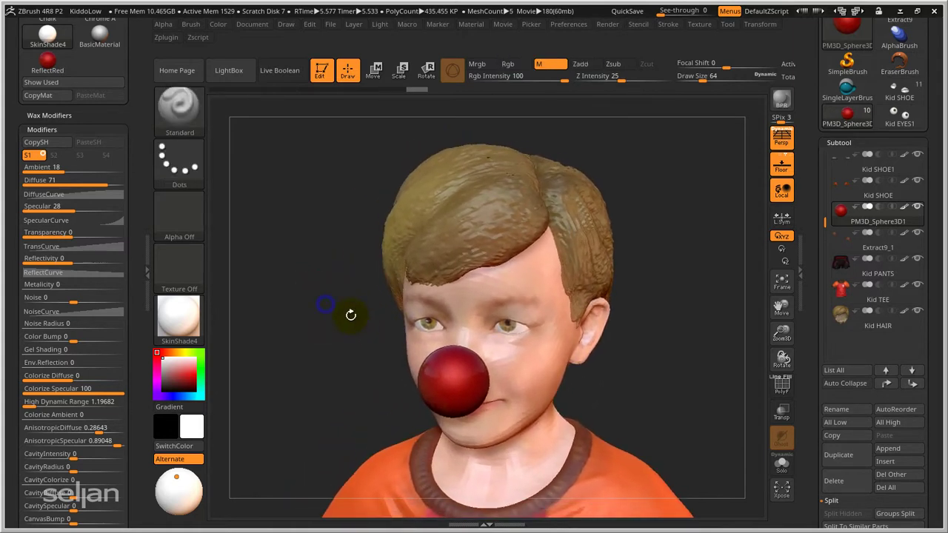
{"action": "left_click", "coordinate": [783, 108]}
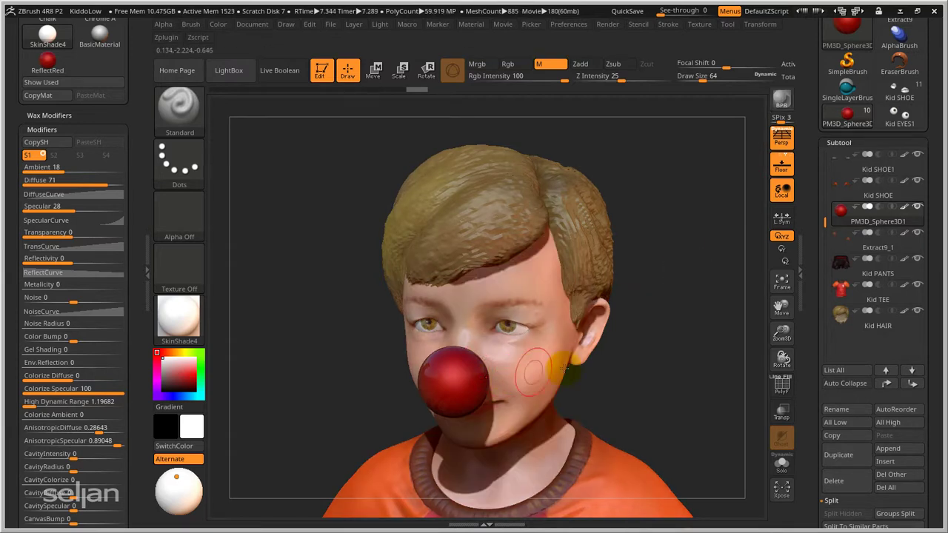
Enable BPR Transparent Shading for the sphere subtool and turn on the Transparent render property
{"action": "scroll", "coordinate": [822, 296], "scroll_direction": "down", "scroll_amount": 5}
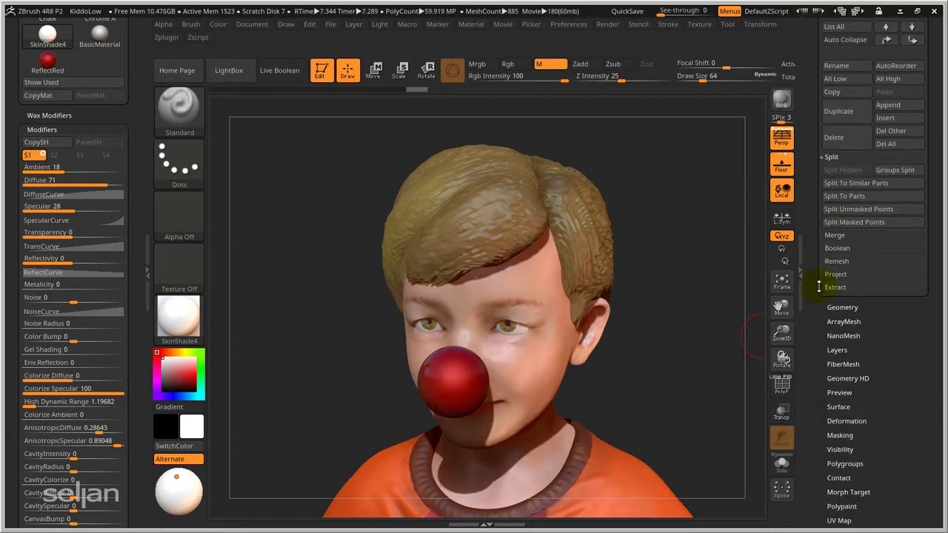
{"action": "scroll", "coordinate": [815, 316], "scroll_direction": "down", "scroll_amount": 3}
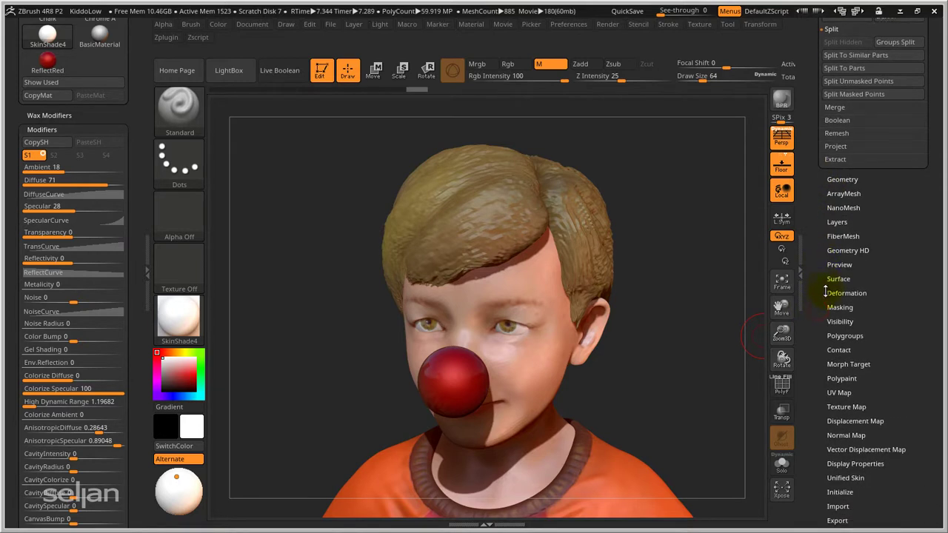
{"action": "scroll", "coordinate": [824, 323], "scroll_direction": "down", "scroll_amount": 4}
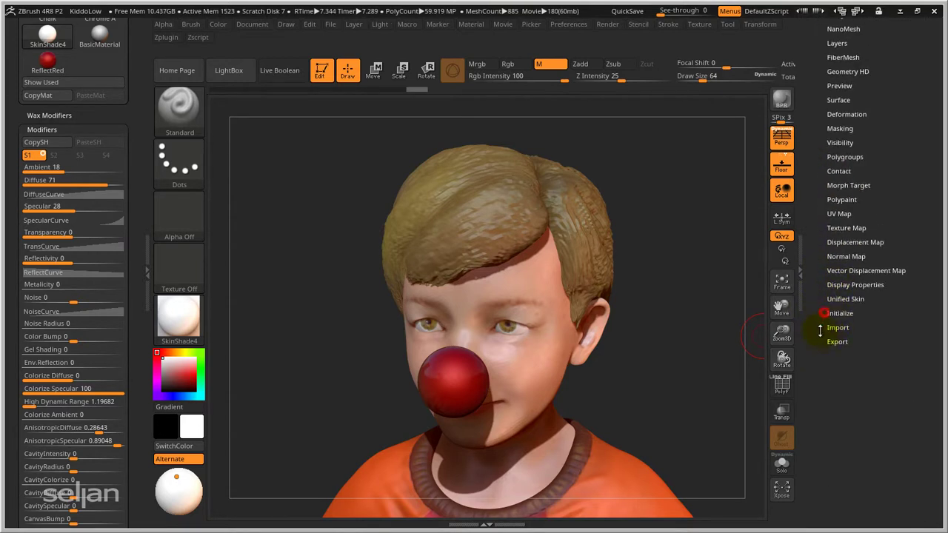
{"action": "left_click", "coordinate": [845, 289]}
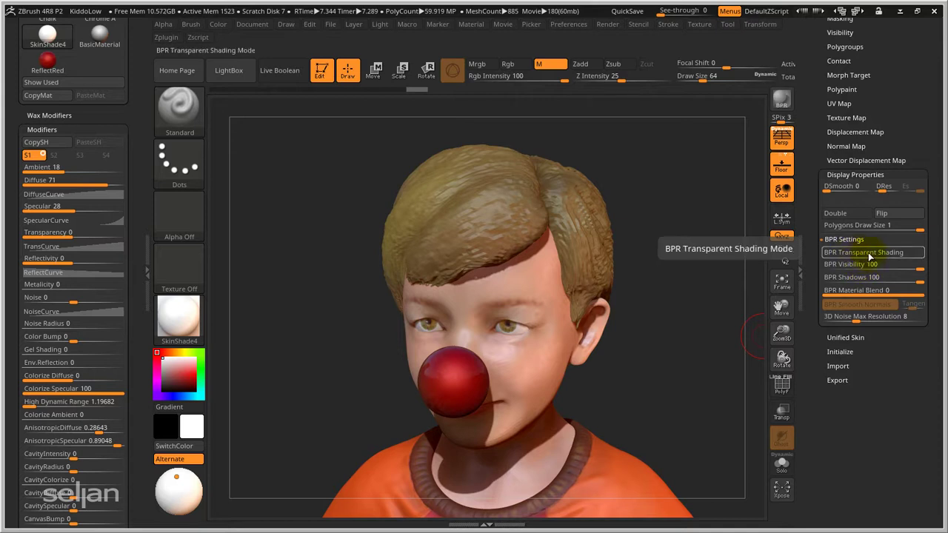
{"action": "left_click", "coordinate": [870, 254]}
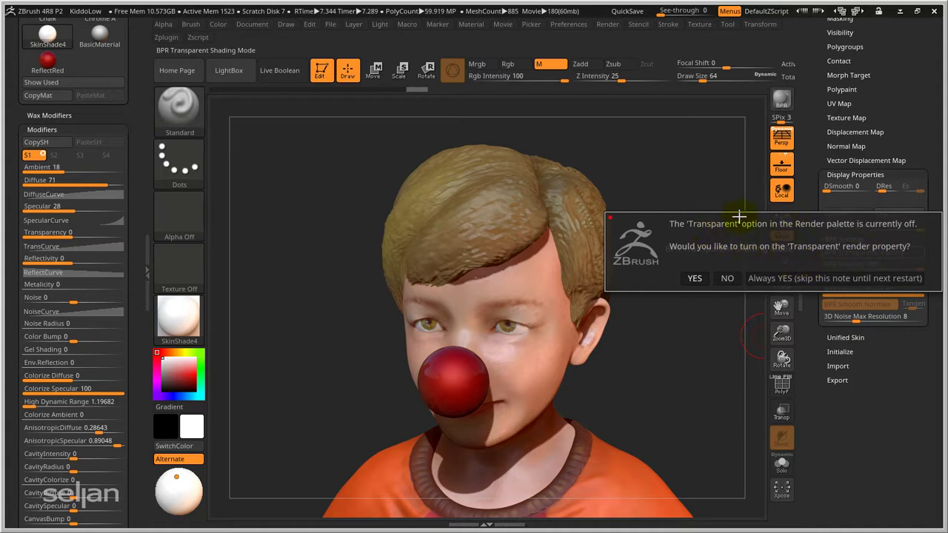
{"action": "left_click", "coordinate": [695, 278]}
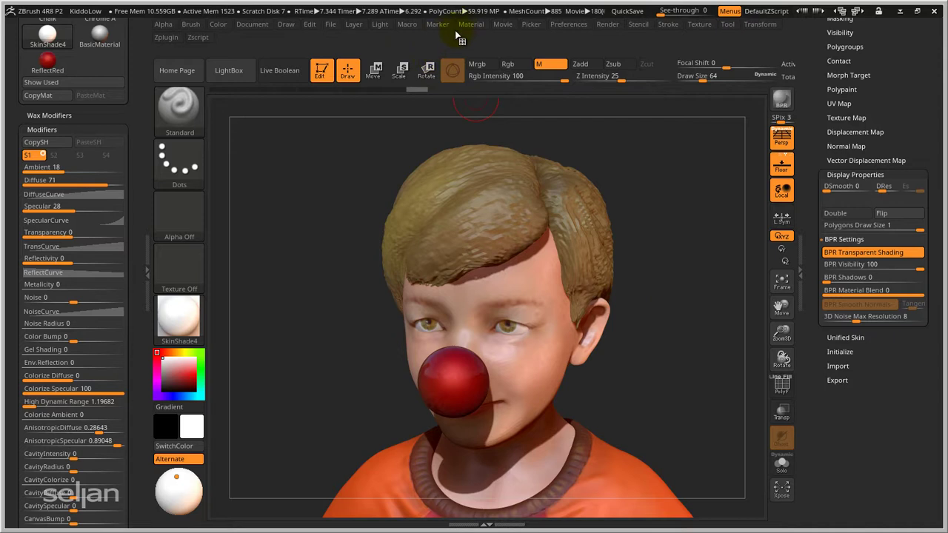
Render the head with the sphere's BPR Visibility at 38, and again with it at 56
{"action": "left_click", "coordinate": [609, 24]}
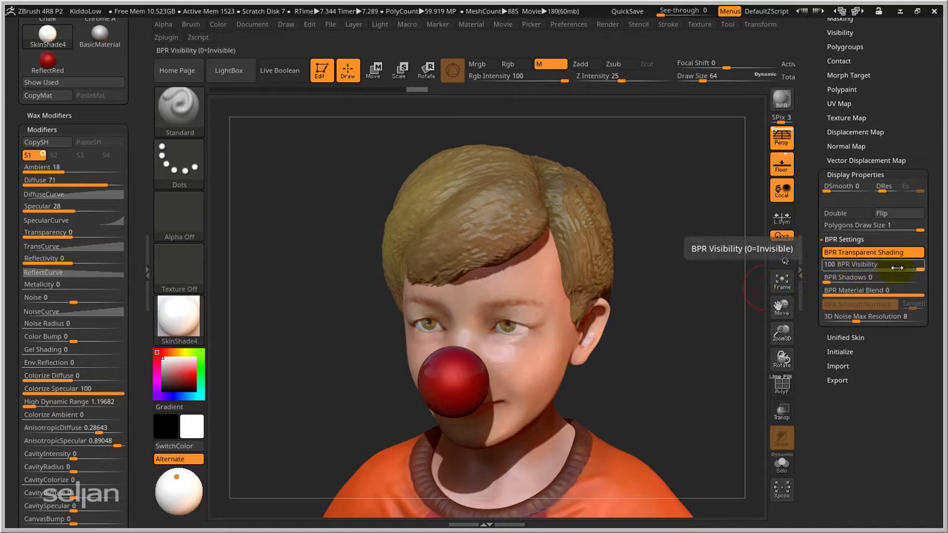
{"action": "left_click_drag", "start_coordinate": [904, 268], "coordinate": [862, 268]}
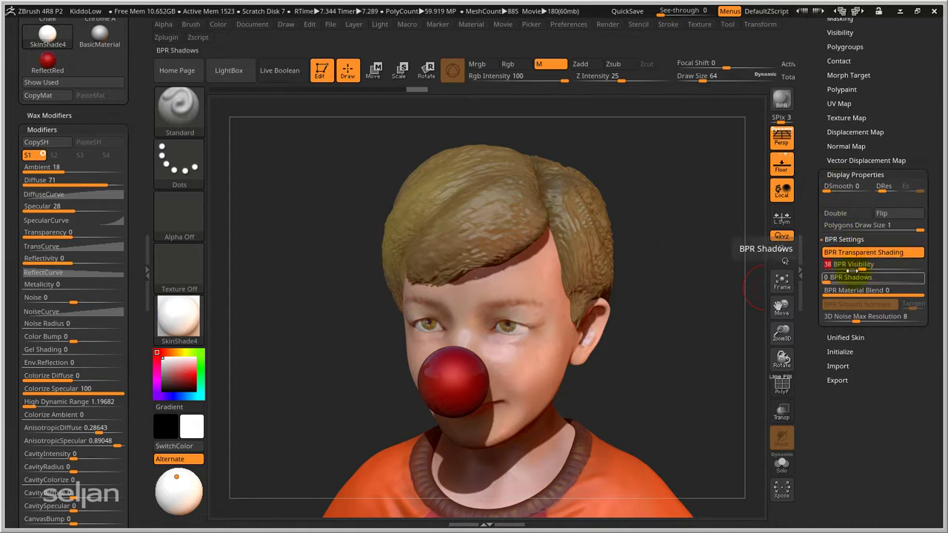
{"action": "left_click", "coordinate": [781, 99]}
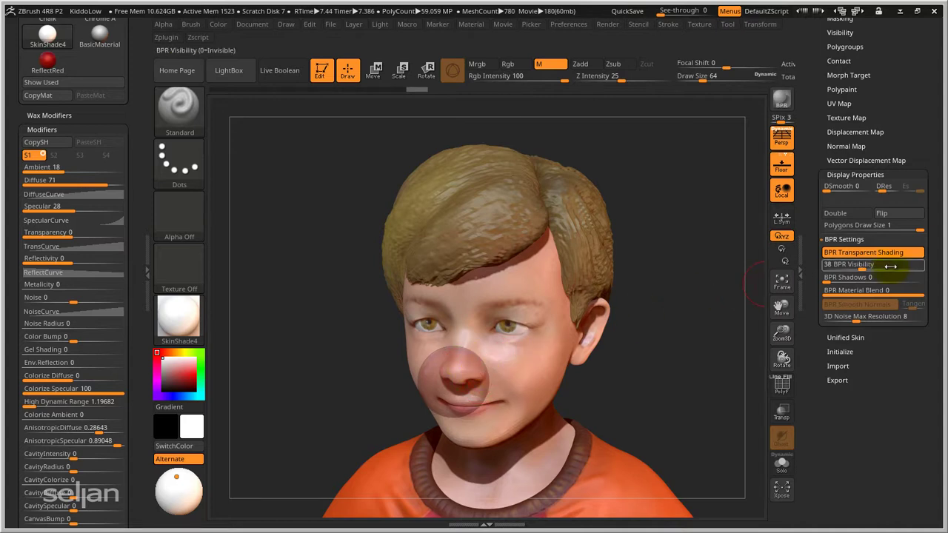
{"action": "left_click_drag", "start_coordinate": [868, 265], "coordinate": [879, 268]}
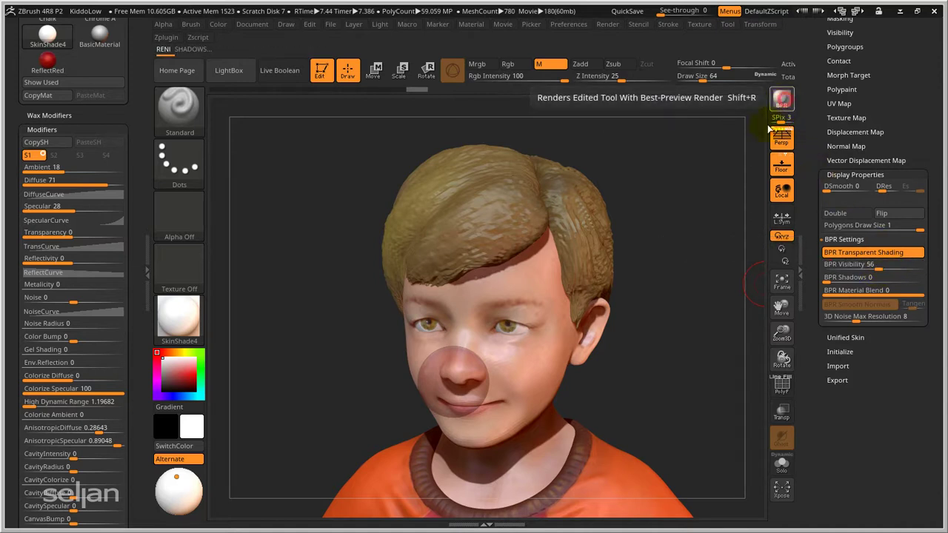
{"action": "left_click", "coordinate": [781, 98]}
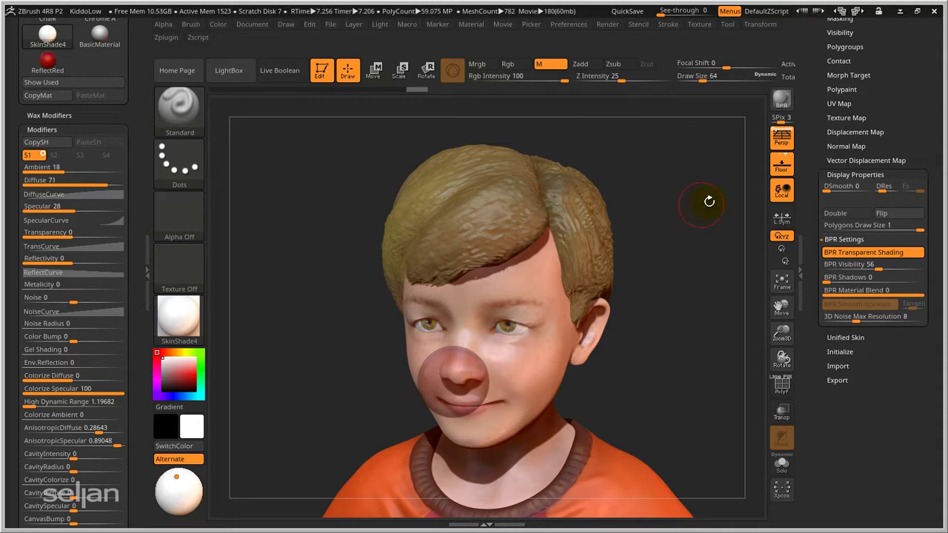
Make Kid TEE the active subtool and hide the PM3D_Sphere3D1 subtool
{"action": "scroll", "coordinate": [812, 207], "scroll_direction": "up", "scroll_amount": 6}
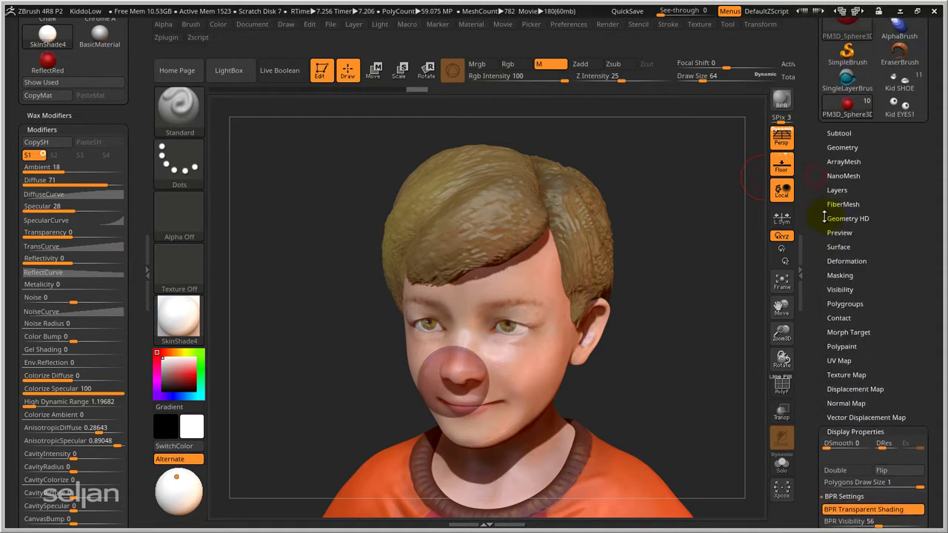
{"action": "scroll", "coordinate": [821, 207], "scroll_direction": "up", "scroll_amount": 1}
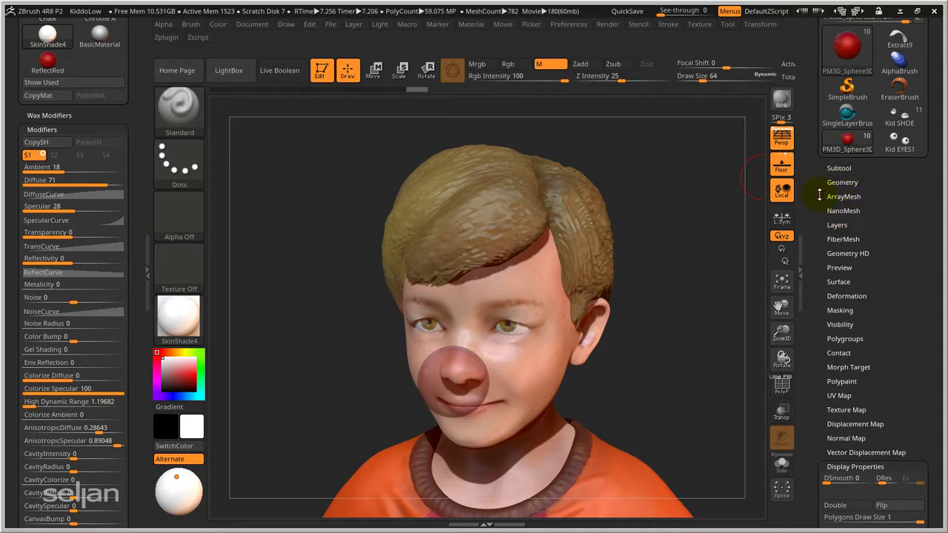
{"action": "scroll", "coordinate": [820, 194], "scroll_direction": "up", "scroll_amount": 1}
{"action": "left_click", "coordinate": [833, 191]}
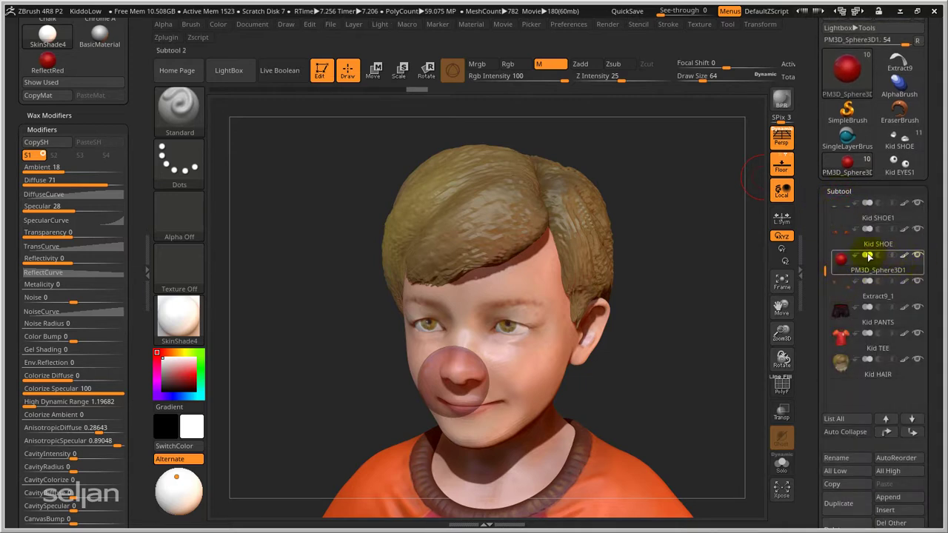
{"action": "left_click", "coordinate": [841, 335]}
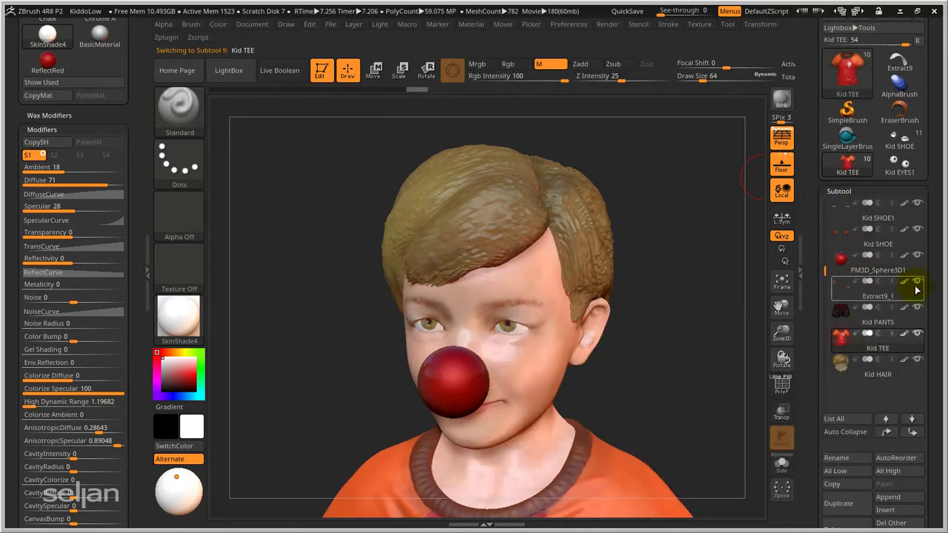
{"action": "left_click", "coordinate": [917, 255]}
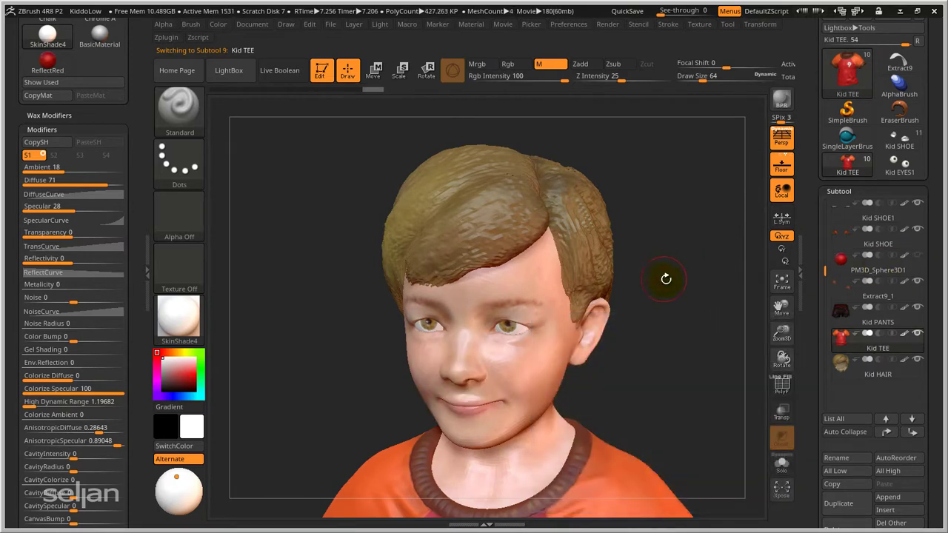
Examine the boy's face up close and look through the render properties and Preview Wax settings
{"action": "left_click_drag", "start_coordinate": [652, 288], "coordinate": [601, 214], "text": "alt"}
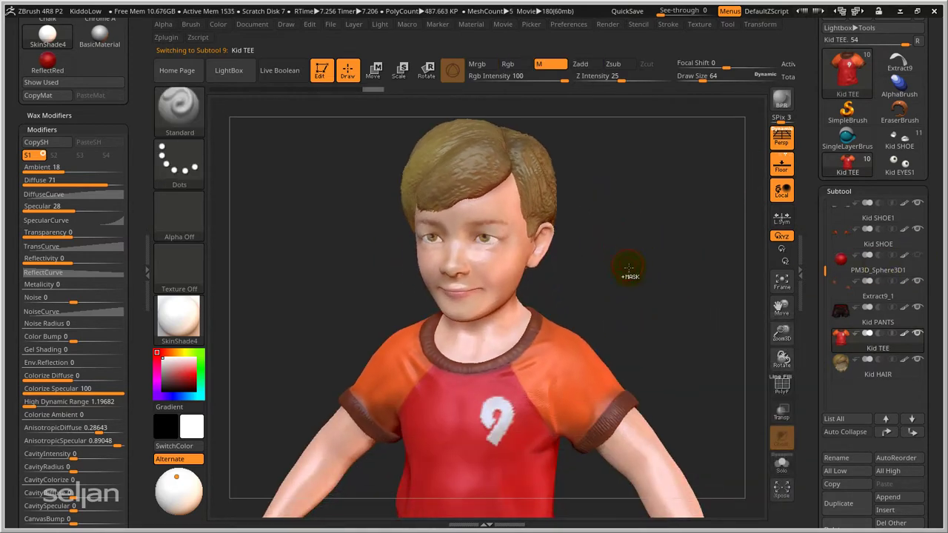
{"action": "mouse_move", "coordinate": [628, 268]}
{"action": "left_mouse_down"}
{"action": "mouse_move", "coordinate": [620, 275]}
{"action": "mouse_move", "coordinate": [631, 245]}
{"action": "mouse_move", "coordinate": [649, 241]}
{"action": "mouse_move", "coordinate": [624, 258]}
{"action": "mouse_move", "coordinate": [666, 242]}
{"action": "mouse_move", "coordinate": [642, 261]}
{"action": "left_mouse_up"}
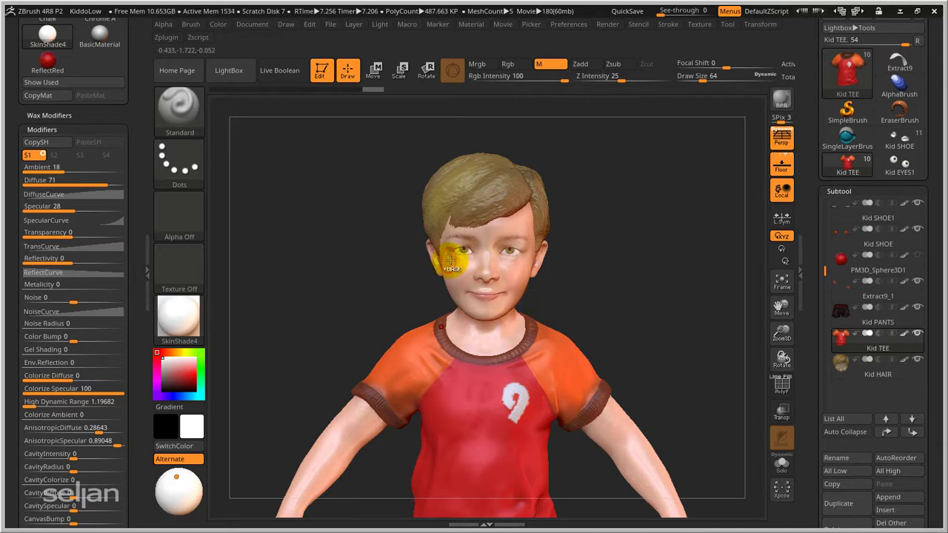
{"action": "scroll", "coordinate": [504, 287], "scroll_direction": "up", "scroll_amount": 3}
{"action": "left_click_drag", "start_coordinate": [504, 288], "coordinate": [465, 343]}
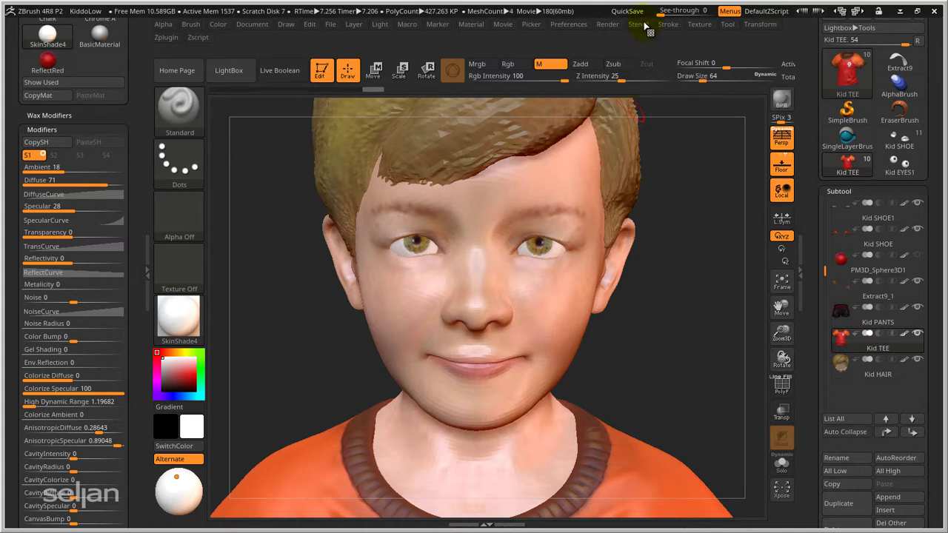
{"action": "left_click", "coordinate": [608, 25]}
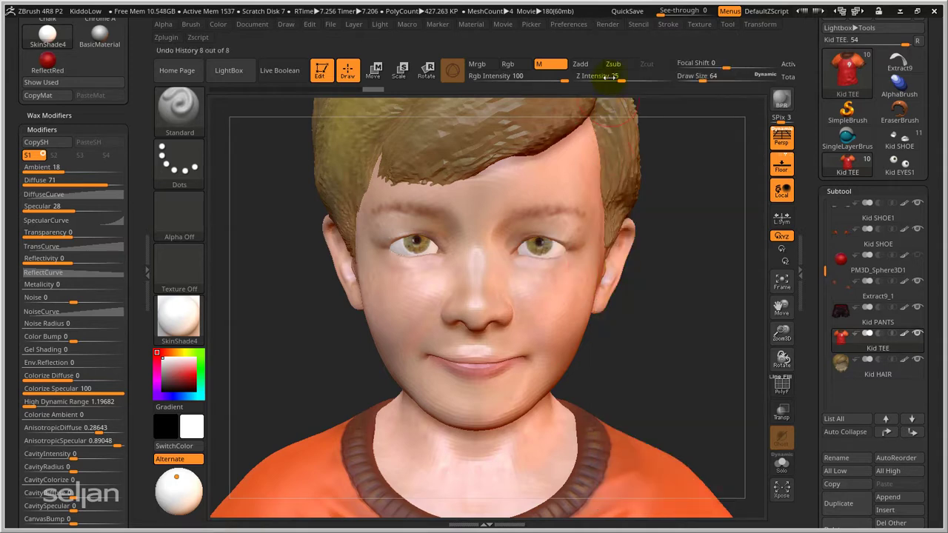
{"action": "left_click", "coordinate": [607, 24]}
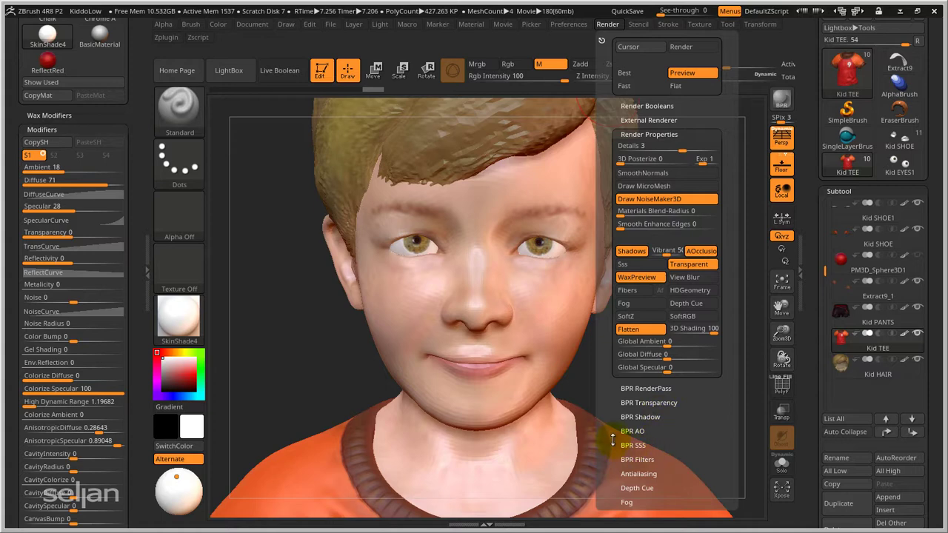
{"action": "left_click_drag", "start_coordinate": [613, 438], "coordinate": [613, 358]}
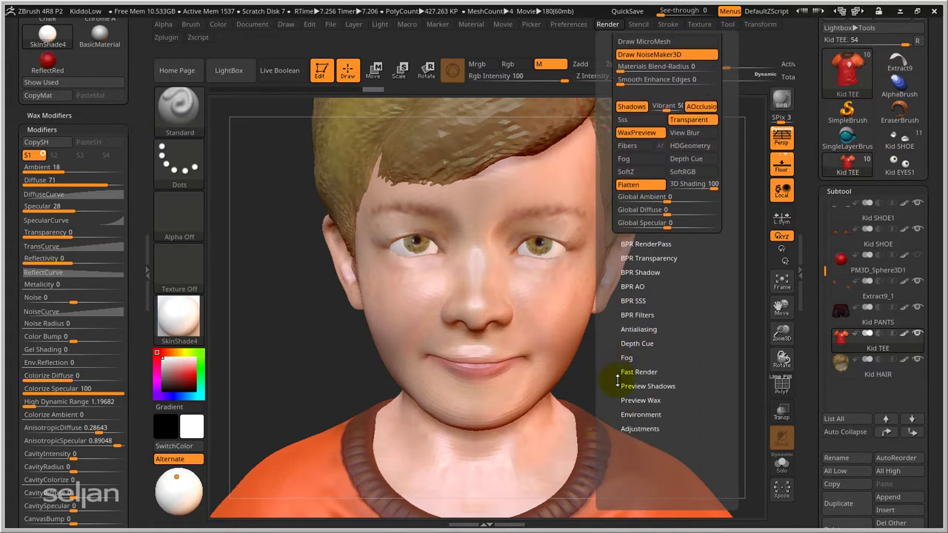
{"action": "left_click", "coordinate": [638, 401]}
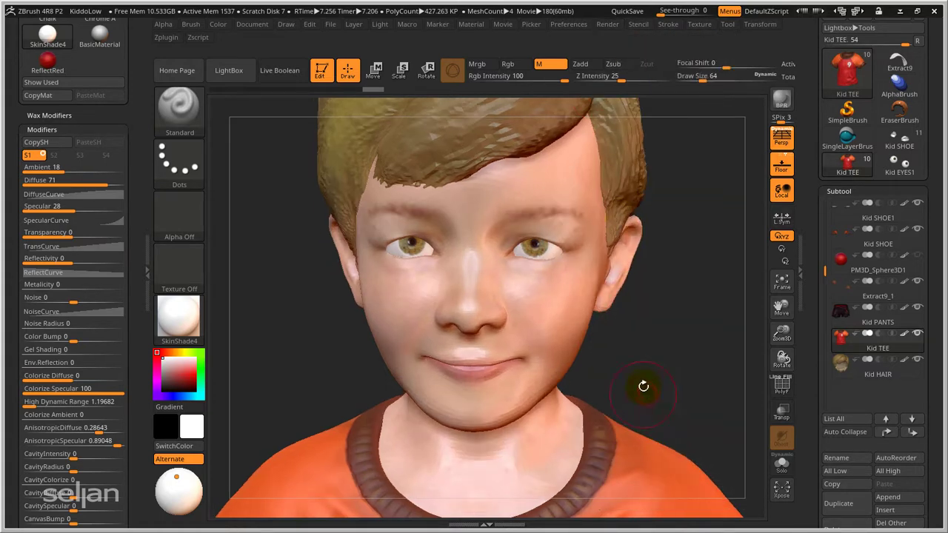
{"action": "left_click", "coordinate": [607, 24]}
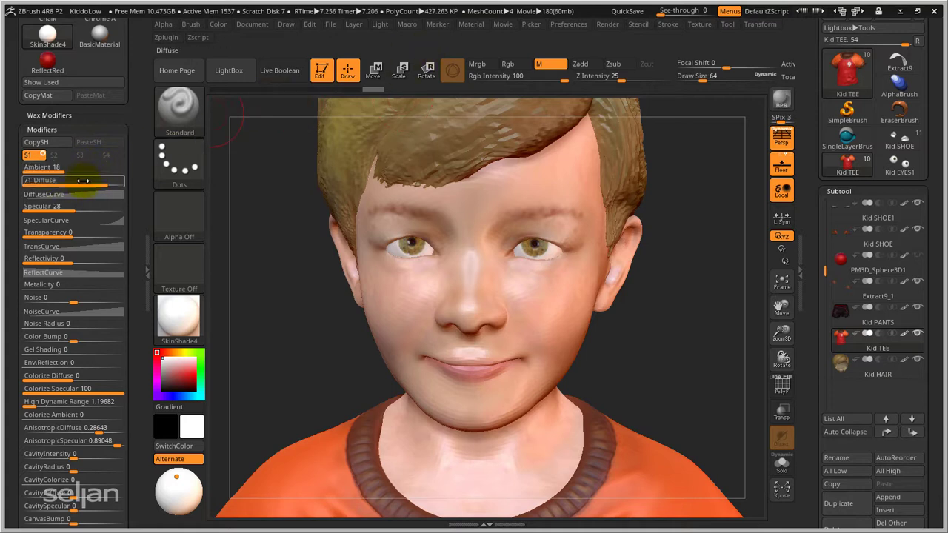
Set the wax Strength of the SkinShade4 material to 93
{"action": "left_click", "coordinate": [472, 25]}
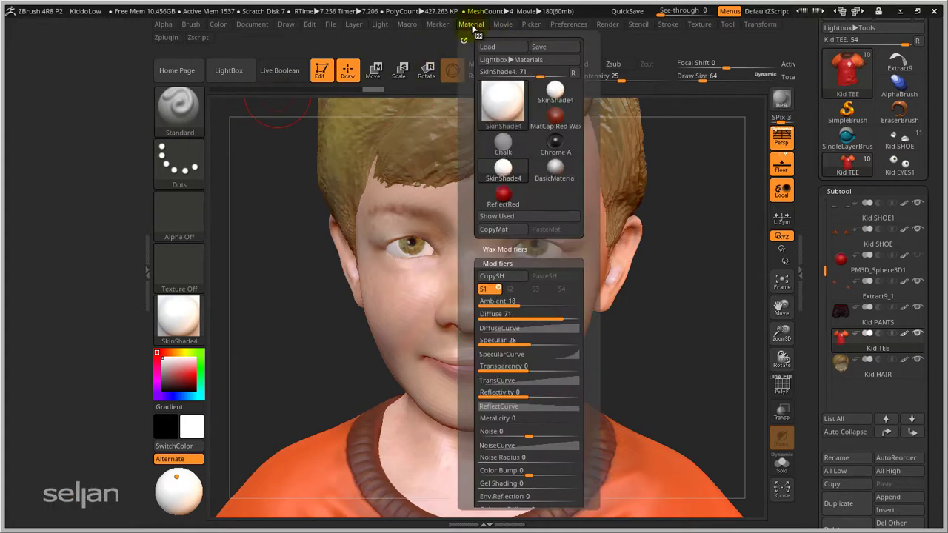
{"action": "left_click", "coordinate": [495, 250]}
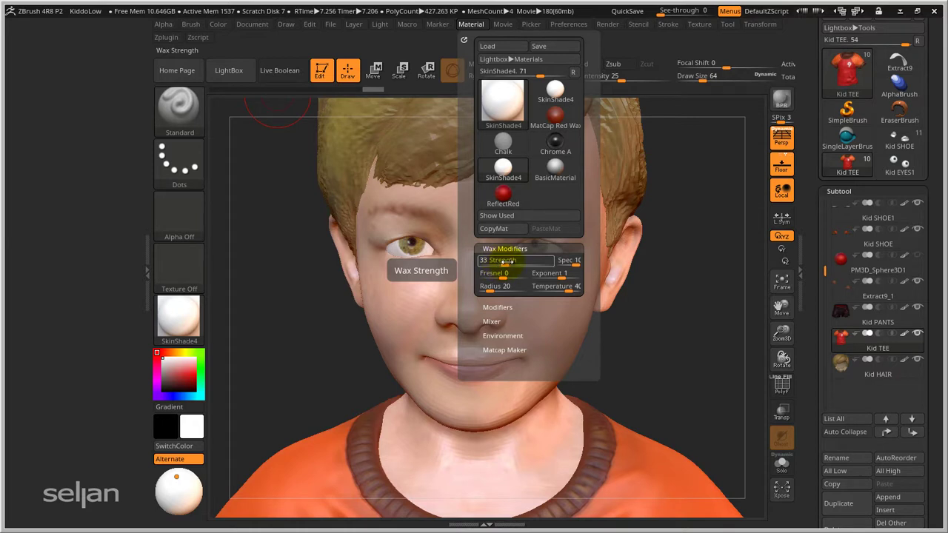
{"action": "left_click_drag", "start_coordinate": [504, 263], "coordinate": [548, 263]}
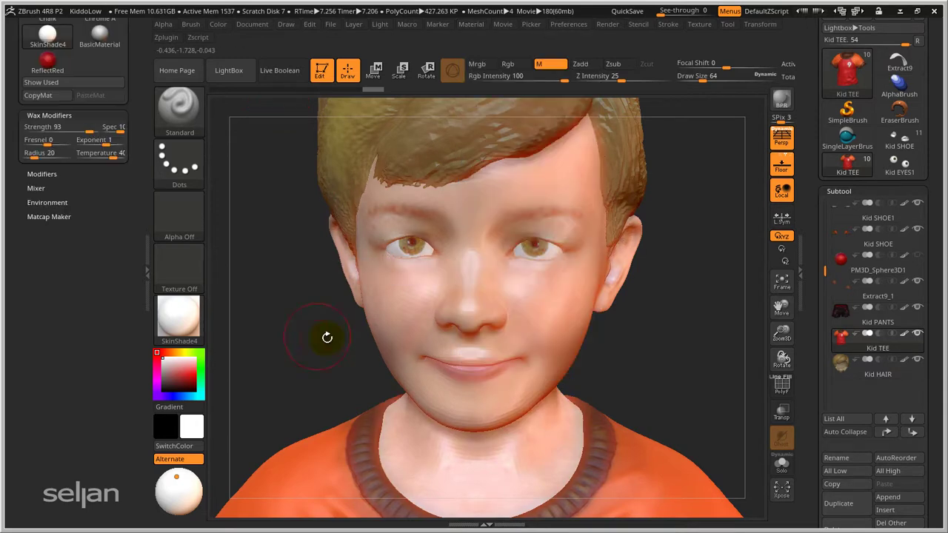
Examine the boy's face, T-shirt and whole upper body from several distances with the wax preview applied
{"action": "mouse_move", "coordinate": [597, 237]}
{"action": "left_mouse_down"}
{"action": "mouse_move", "coordinate": [635, 269]}
{"action": "mouse_move", "coordinate": [628, 255]}
{"action": "mouse_move", "coordinate": [622, 270]}
{"action": "left_mouse_up"}
{"action": "key", "text": "ctrl+z"}
{"action": "key", "text": "ctrl+z"}
{"action": "key", "text": "ctrl+z"}
{"action": "key", "text": "ctrl+z"}
{"action": "key", "text": "ctrl+z"}
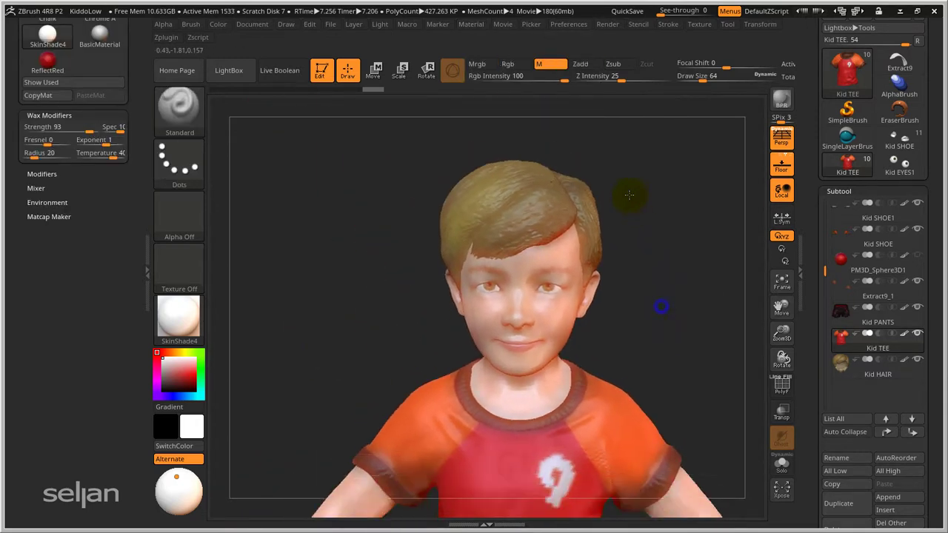
{"action": "key", "text": "ctrl+z"}
{"action": "key", "text": "ctrl+z"}
{"action": "key", "text": "ctrl+z"}
{"action": "key", "text": "ctrl+z"}
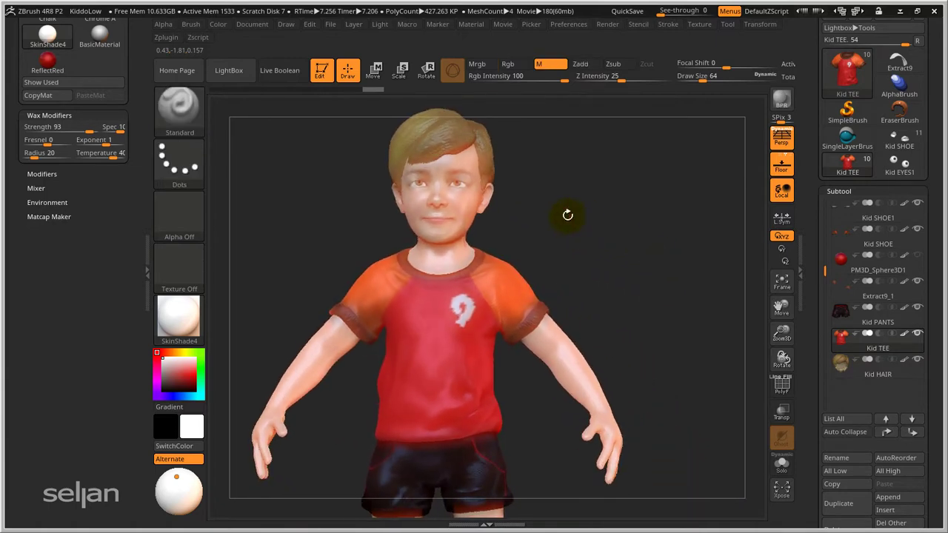
{"action": "key", "text": "ctrl+z"}
{"action": "key", "text": "ctrl+z"}
{"action": "key", "text": "ctrl+z"}
{"action": "key", "text": "ctrl+z"}
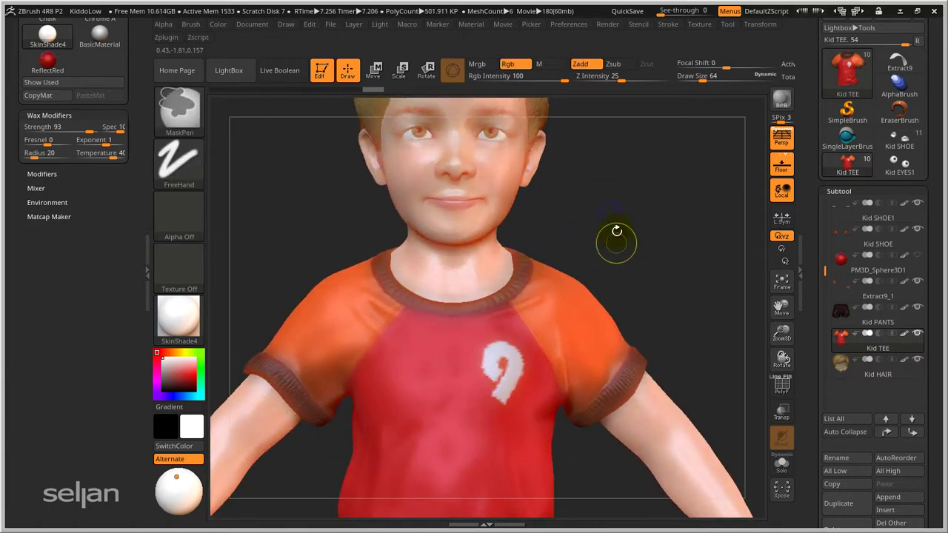
{"action": "key", "text": "ctrl+z"}
{"action": "key", "text": "ctrl+z"}
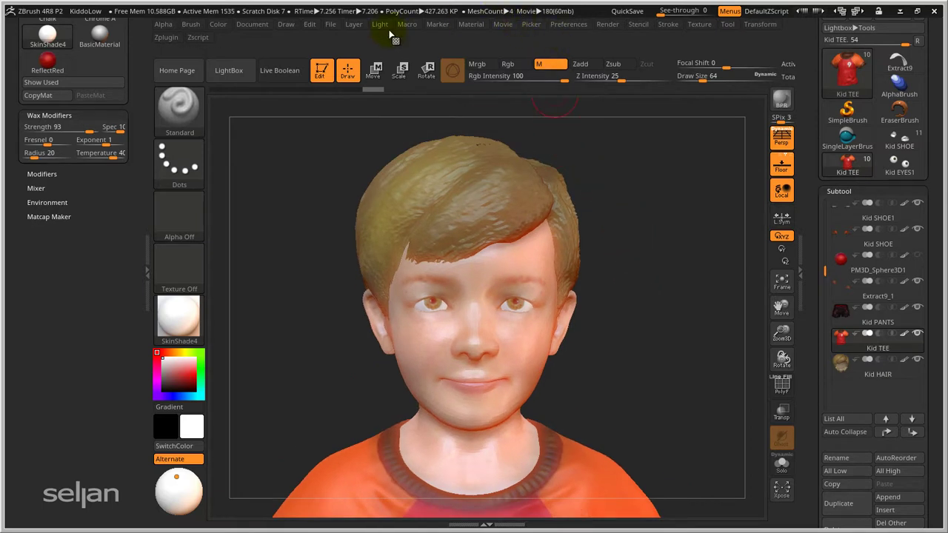
Try the SkinShade4 material's wax Strength at 0 and at 46 on the boy's head
{"action": "left_click", "coordinate": [473, 27]}
{"action": "left_click", "coordinate": [79, 128]}
{"action": "left_click_drag", "start_coordinate": [79, 128], "coordinate": [26, 128]}
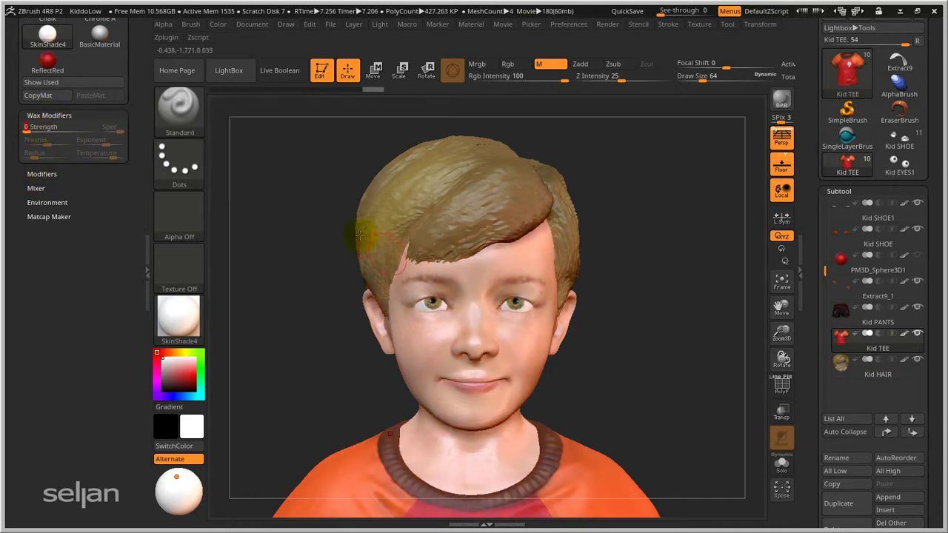
{"action": "mouse_move", "coordinate": [28, 127]}
{"action": "left_mouse_down"}
{"action": "mouse_move", "coordinate": [70, 128]}
{"action": "mouse_move", "coordinate": [58, 128]}
{"action": "left_mouse_up"}
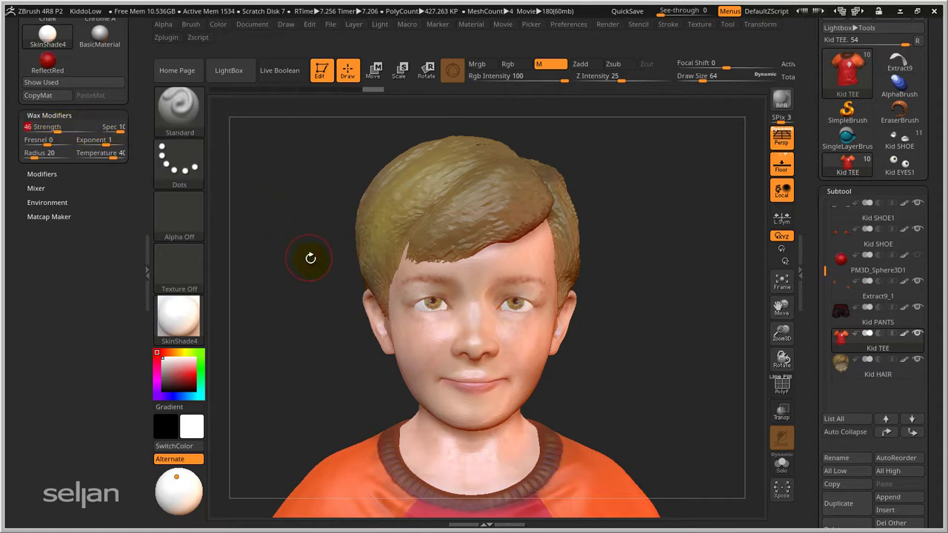
{"action": "mouse_move", "coordinate": [575, 323]}
{"action": "left_mouse_down"}
{"action": "mouse_move", "coordinate": [552, 330]}
{"action": "mouse_move", "coordinate": [533, 287]}
{"action": "mouse_move", "coordinate": [529, 302]}
{"action": "mouse_move", "coordinate": [538, 302]}
{"action": "left_mouse_up"}
{"action": "mouse_move", "coordinate": [429, 226]}
{"action": "left_mouse_down"}
{"action": "mouse_move", "coordinate": [465, 288]}
{"action": "mouse_move", "coordinate": [486, 275]}
{"action": "mouse_move", "coordinate": [479, 299]}
{"action": "mouse_move", "coordinate": [515, 283]}
{"action": "mouse_move", "coordinate": [503, 294]}
{"action": "mouse_move", "coordinate": [453, 252]}
{"action": "mouse_move", "coordinate": [471, 310]}
{"action": "left_mouse_up"}
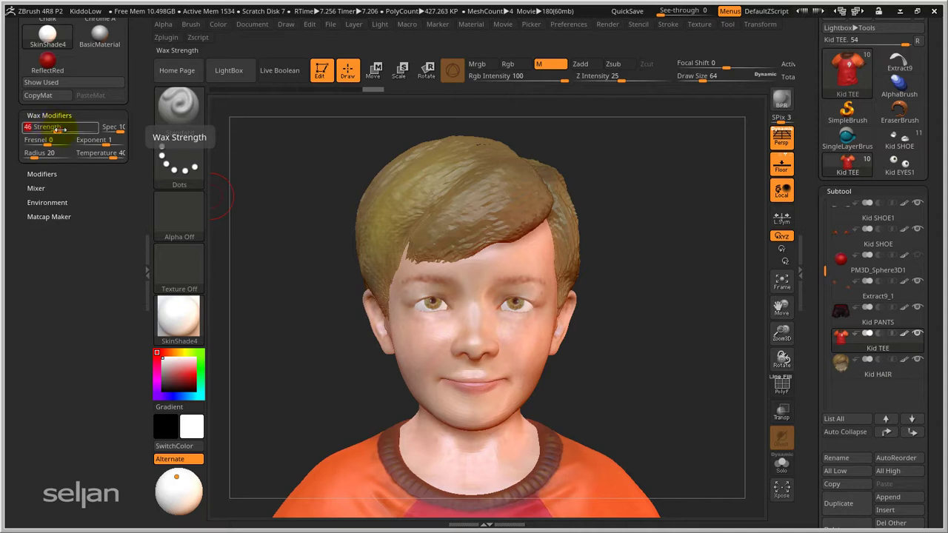
Set the SkinShade4 material's wax Strength to 36 and render the head with BPR
{"action": "left_click_drag", "start_coordinate": [59, 130], "coordinate": [18, 127]}
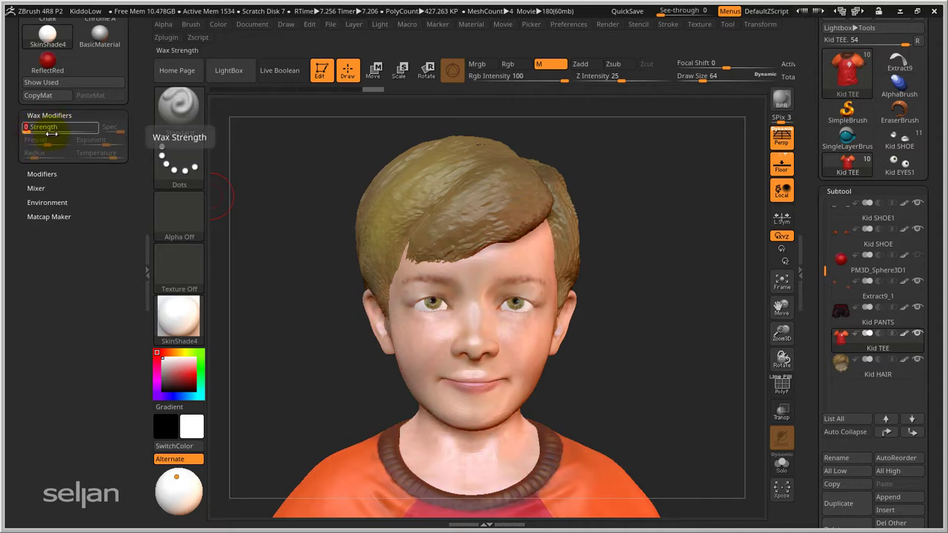
{"action": "left_click_drag", "start_coordinate": [30, 129], "coordinate": [49, 131]}
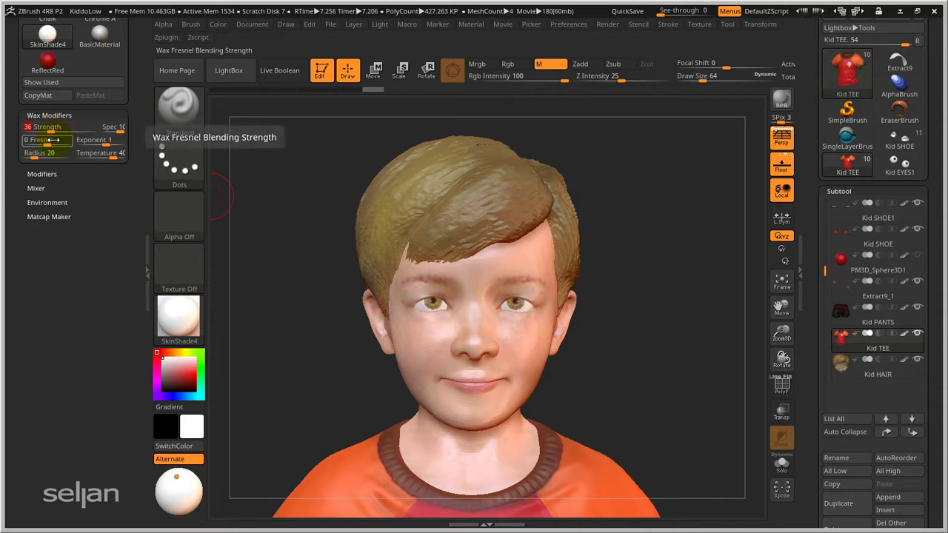
{"action": "key", "text": "ctrl"}
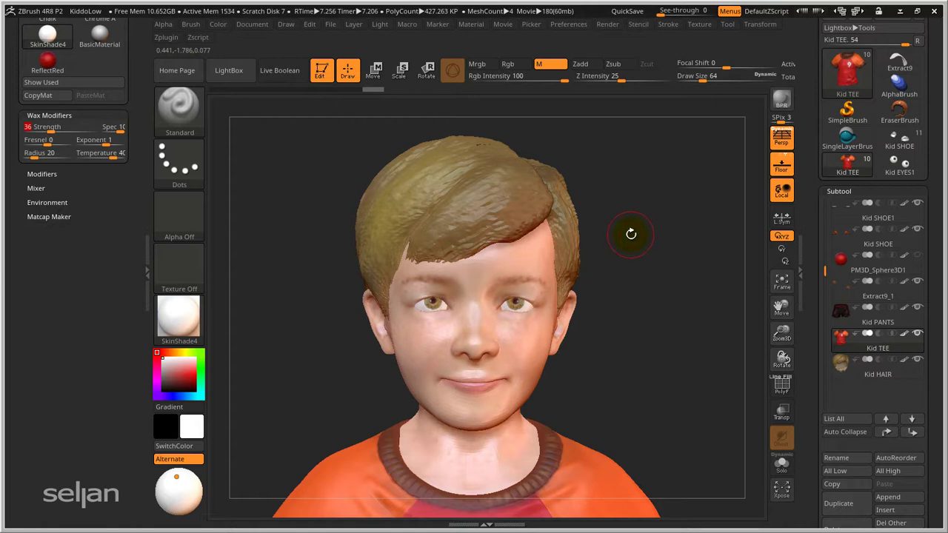
{"action": "left_click", "coordinate": [781, 100]}
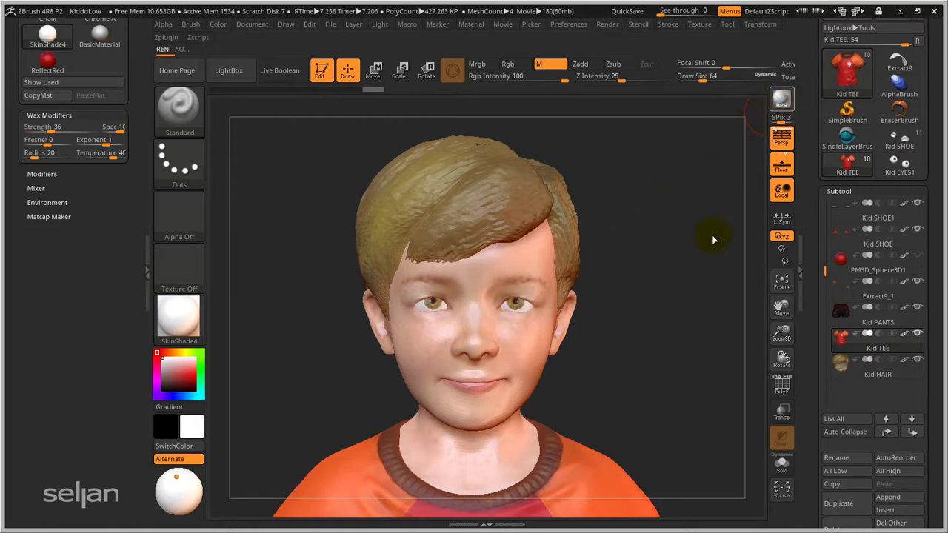
{"action": "left_click", "coordinate": [713, 286]}
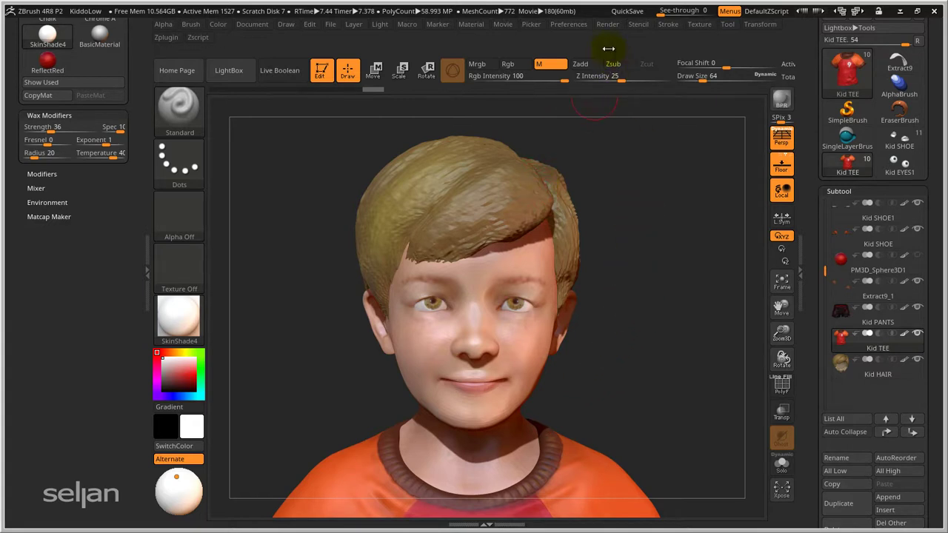
Set the BPR Shadow Rays to 53 and render the head
{"action": "left_click", "coordinate": [607, 25]}
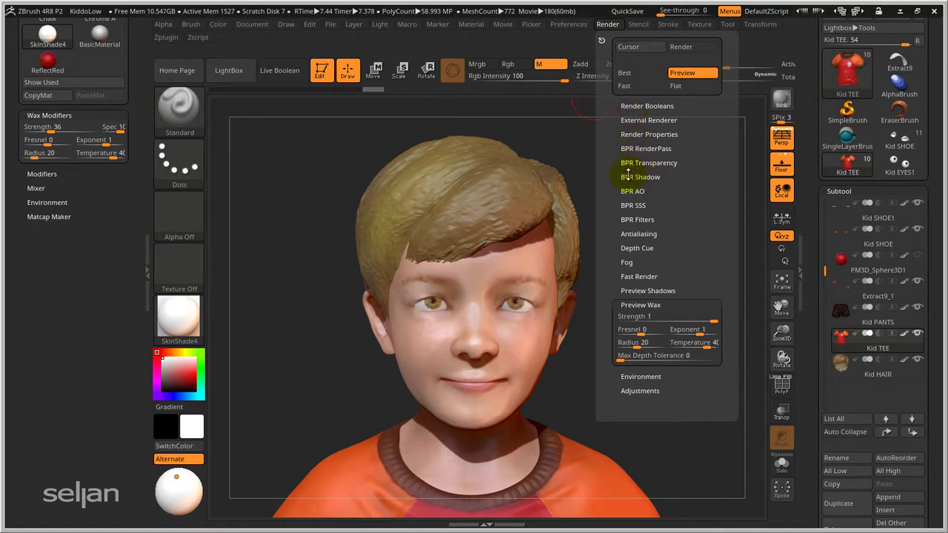
{"action": "left_click", "coordinate": [628, 176]}
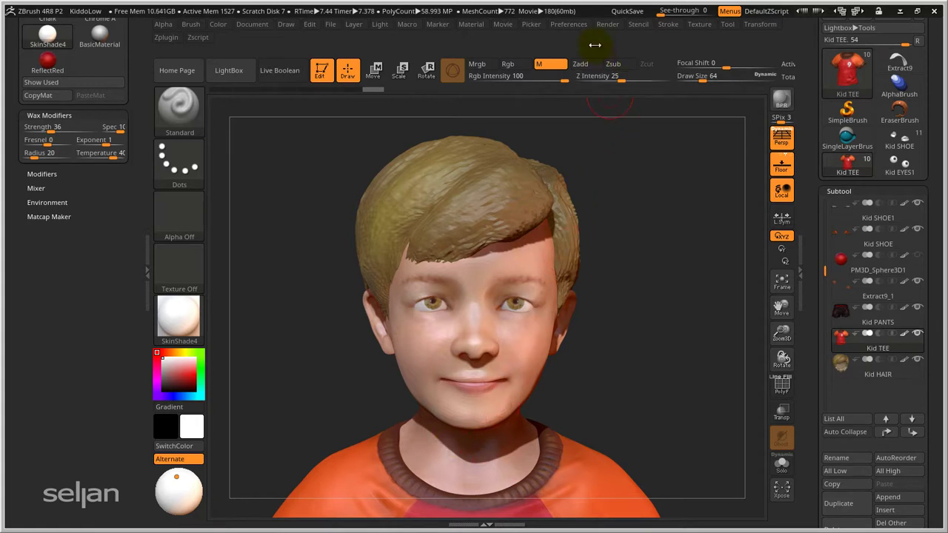
{"action": "left_click", "coordinate": [608, 25]}
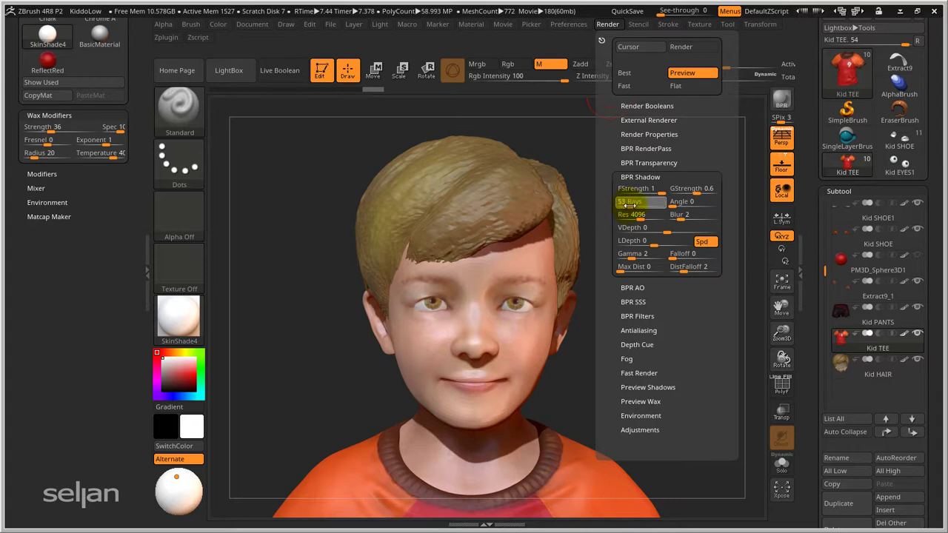
{"action": "left_click", "coordinate": [628, 202]}
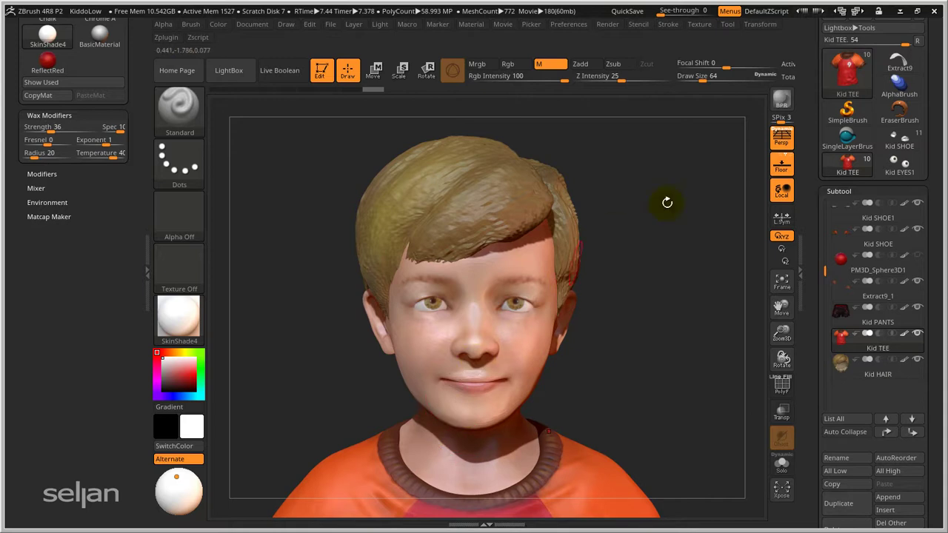
{"action": "left_click", "coordinate": [780, 101]}
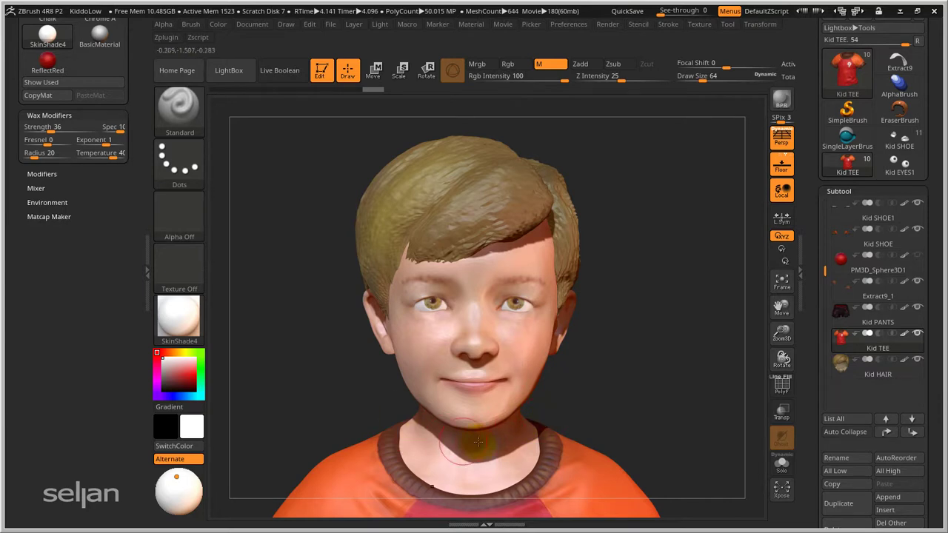
Set the BPR Shadow Angle to about 10.58 and render the head again
{"action": "left_click", "coordinate": [608, 24]}
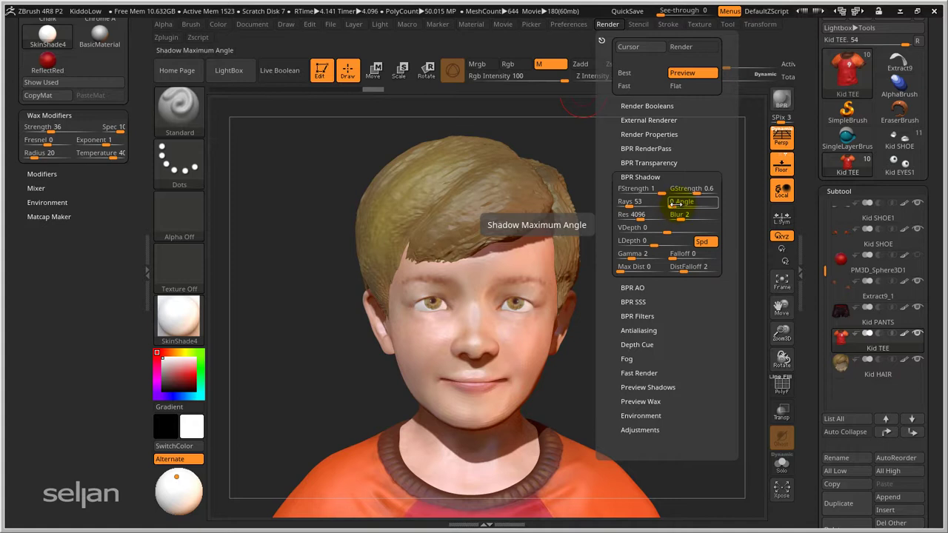
{"action": "left_click_drag", "start_coordinate": [673, 205], "coordinate": [676, 204]}
{"action": "left_click_drag", "start_coordinate": [676, 205], "coordinate": [682, 205]}
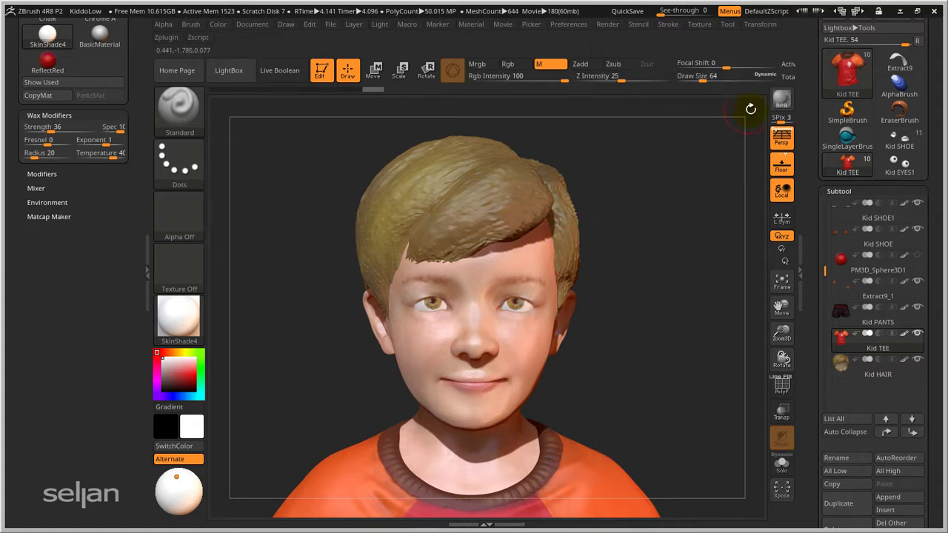
{"action": "left_click", "coordinate": [782, 100]}
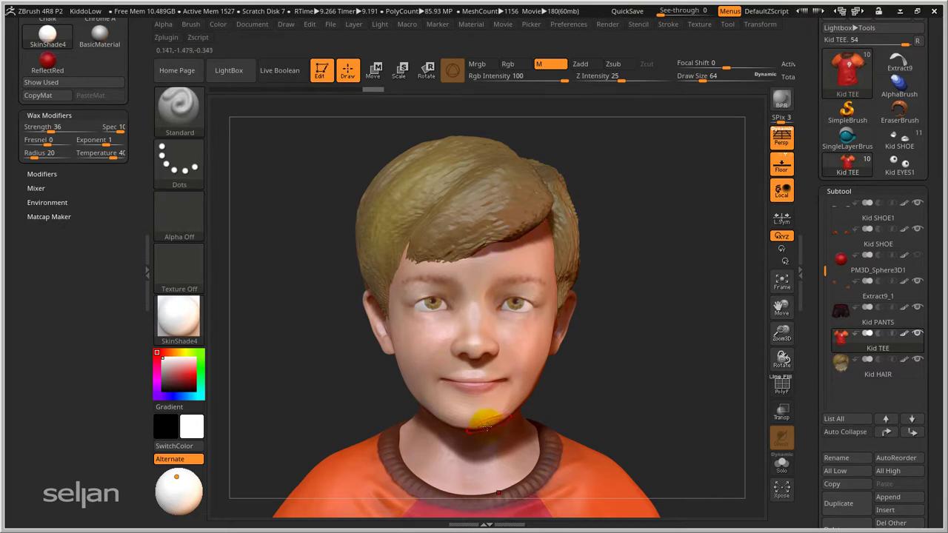
Lower the global shadow strength (GStrength) in the BPR Shadow settings and start another BPR render of the head
{"action": "left_click", "coordinate": [607, 25]}
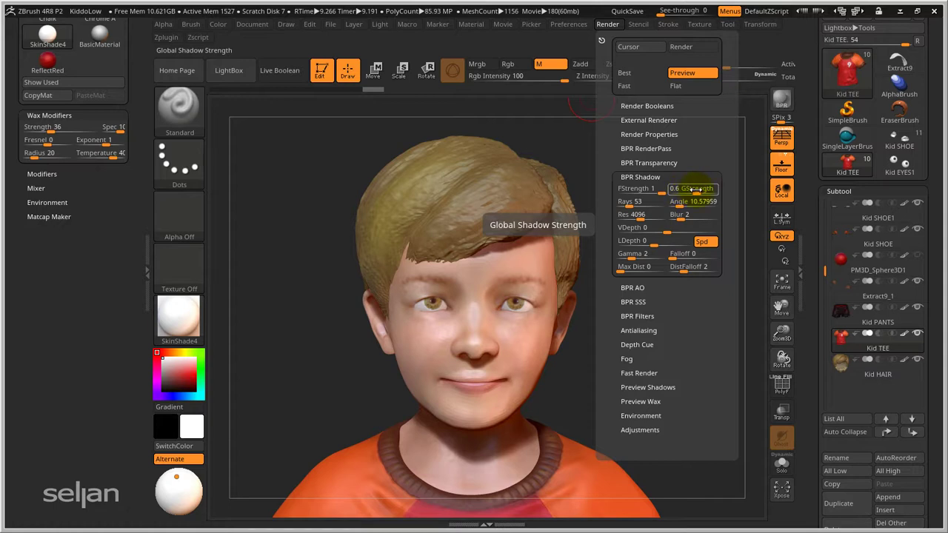
{"action": "left_click_drag", "start_coordinate": [696, 189], "coordinate": [689, 191]}
{"action": "key", "text": "shift+r"}
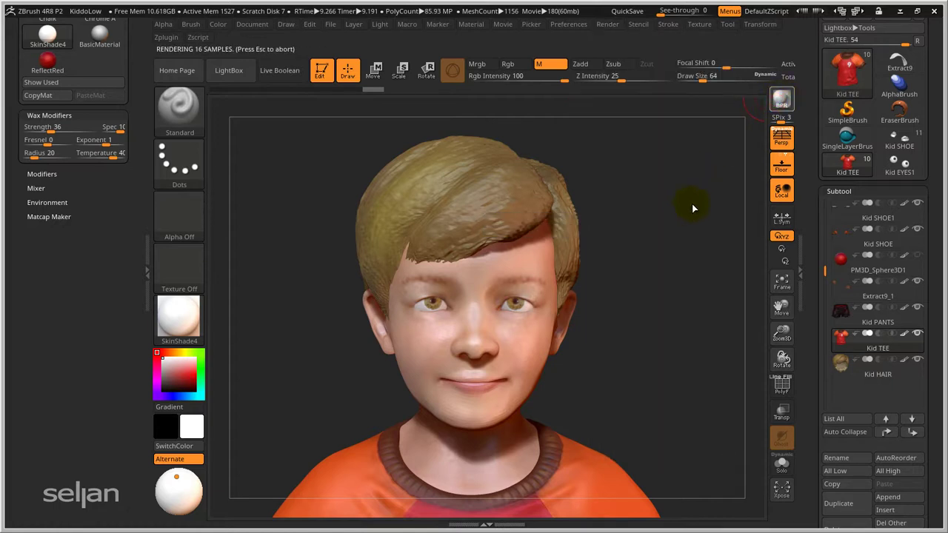